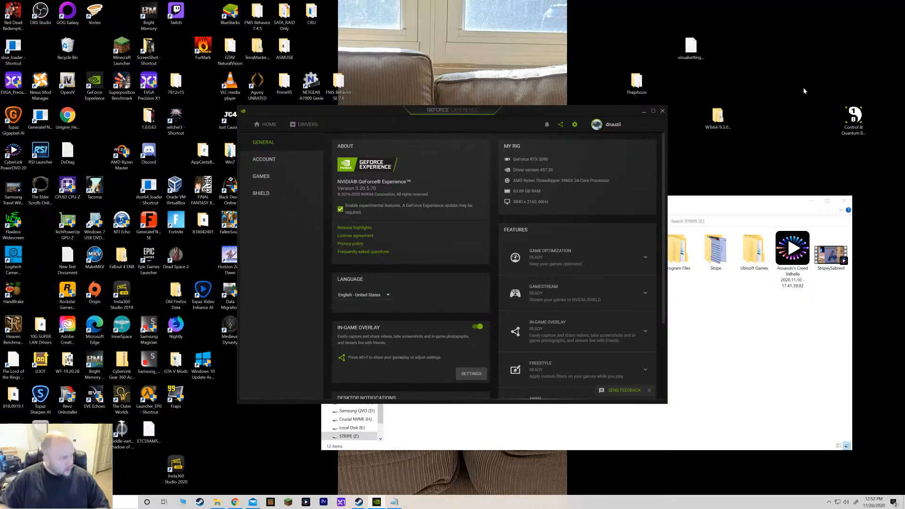
Close GeForce Experience and, in the browser's MEGA cloud drive, open the DFL - RTX 3000 Compatible - TEST folder.
{"action": "left_click", "coordinate": [644, 112]}
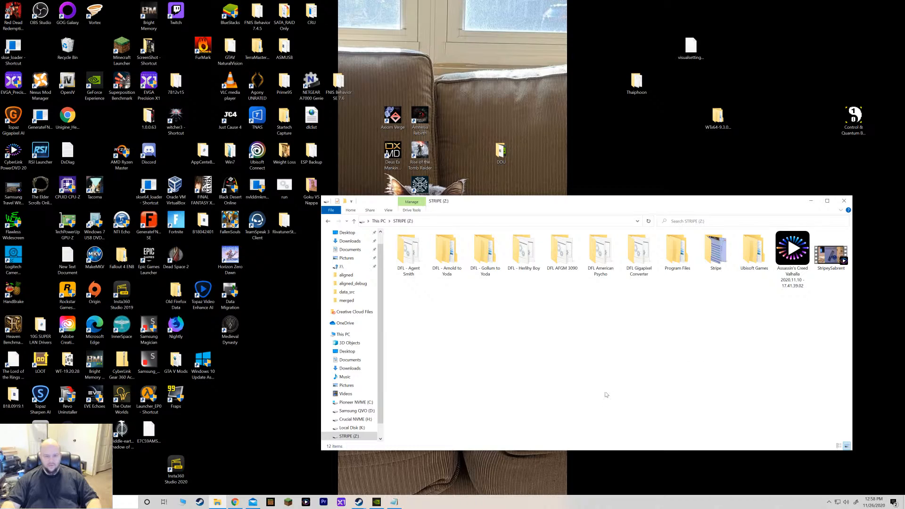
{"action": "left_click", "coordinate": [234, 502]}
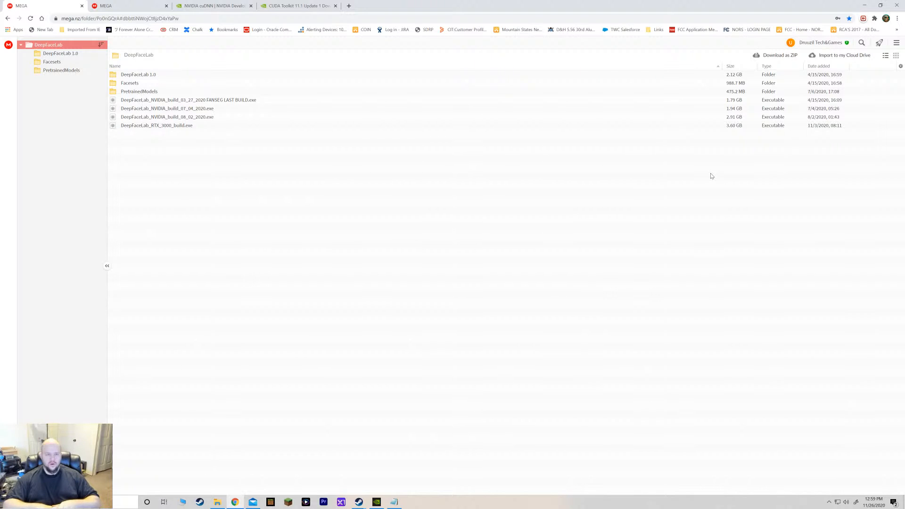
{"action": "left_click", "coordinate": [184, 119]}
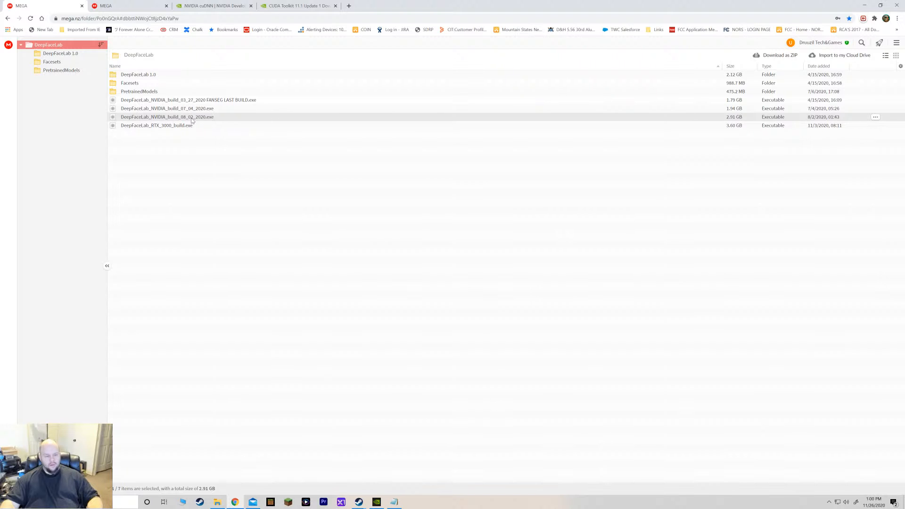
{"action": "left_click", "coordinate": [115, 9]}
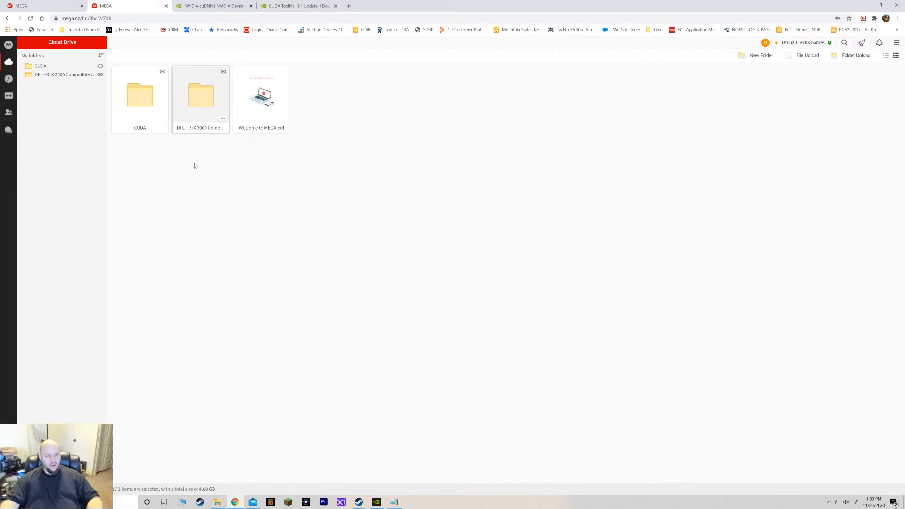
{"action": "double_click", "coordinate": [204, 100]}
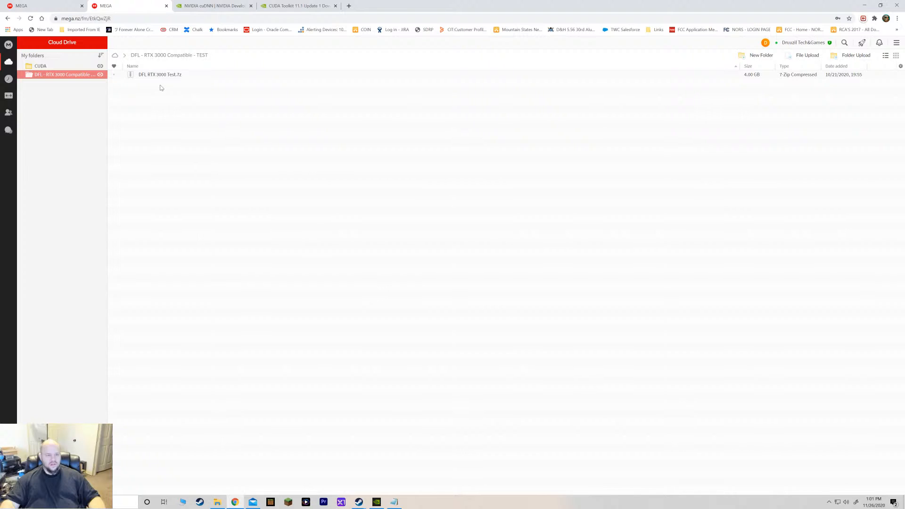
Switch between the cuDNN, CUDA Toolkit 11.1 Update 1 downloads and the two MEGA tabs.
{"action": "left_click", "coordinate": [215, 6]}
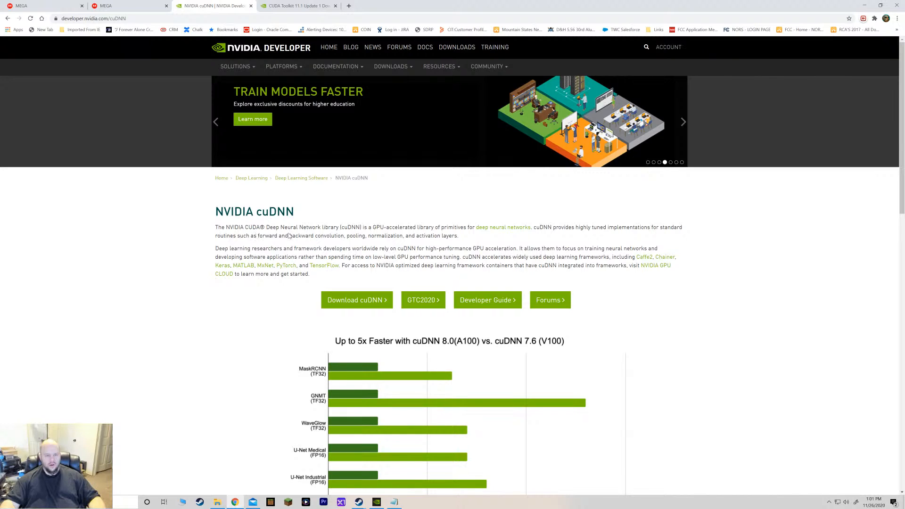
{"action": "left_click", "coordinate": [304, 9]}
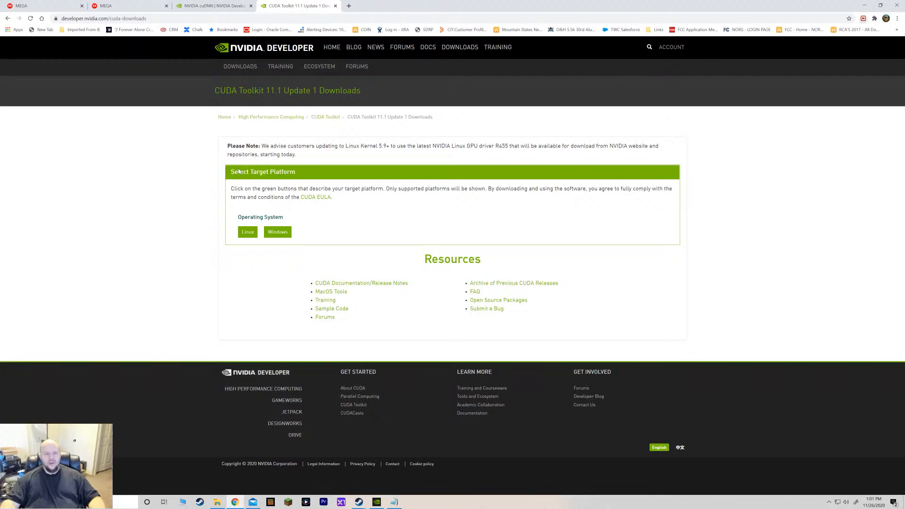
{"action": "key", "text": "ctrl+shift+Tab"}
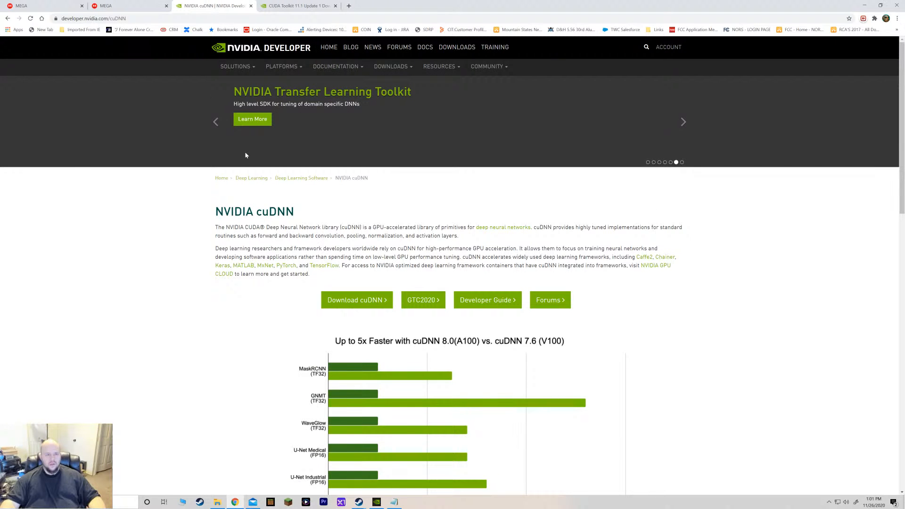
{"action": "key", "text": "ctrl+shift+Tab"}
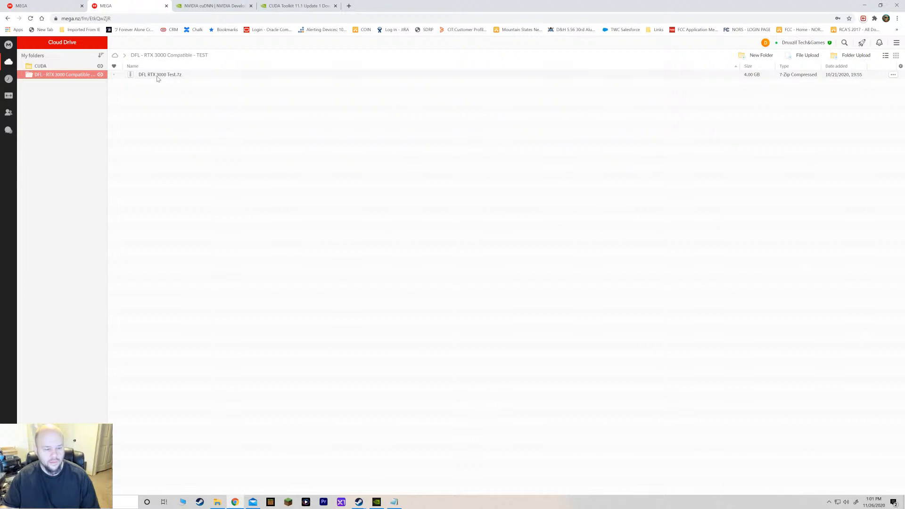
{"action": "left_click", "coordinate": [30, 7]}
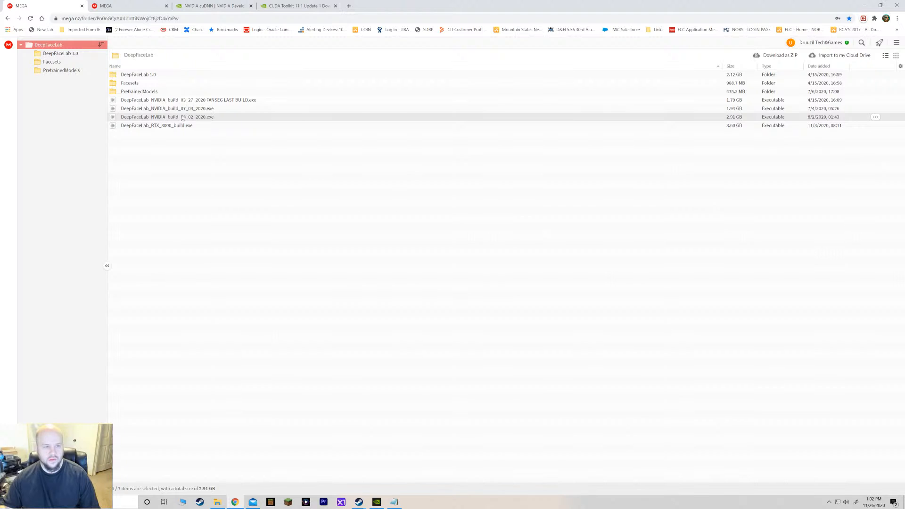
{"action": "left_click", "coordinate": [126, 8]}
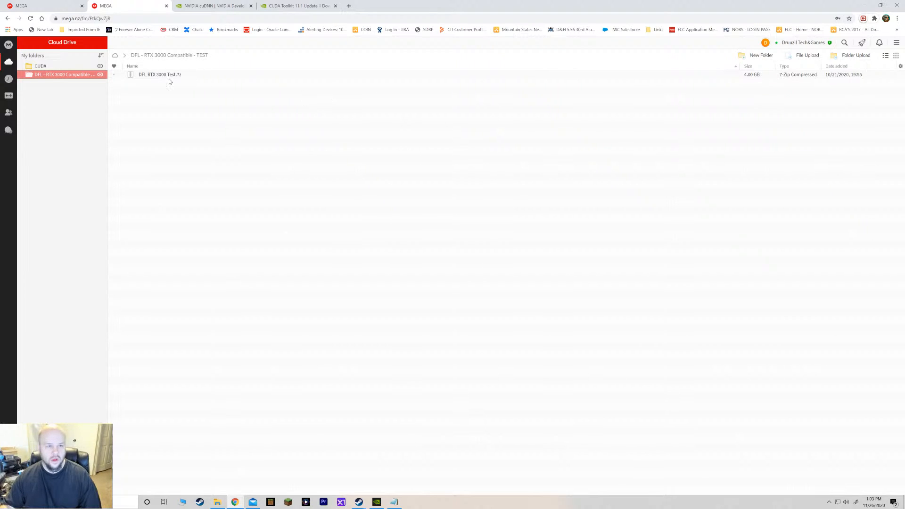
Minimize the browser and open the DFL - Agent Smith folder on the STRIPE (Z:) drive in File Explorer.
{"action": "left_click", "coordinate": [864, 6]}
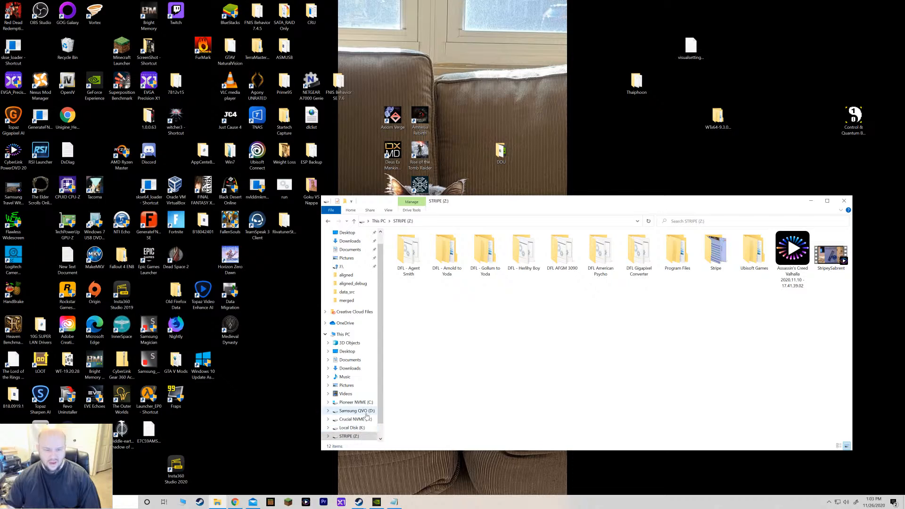
{"action": "left_click", "coordinate": [355, 411]}
{"action": "scroll", "coordinate": [405, 410], "scroll_direction": "down", "scroll_amount": 2}
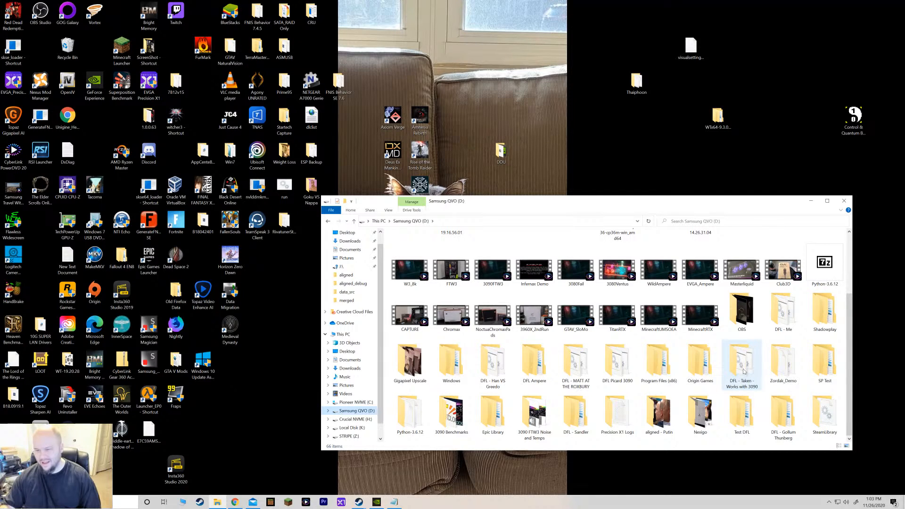
{"action": "mouse_move", "coordinate": [743, 372]}
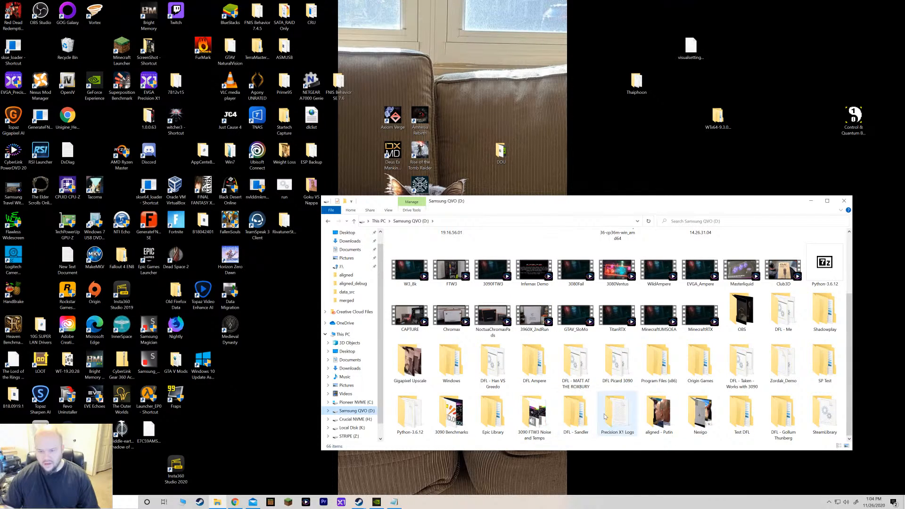
{"action": "left_click", "coordinate": [559, 429]}
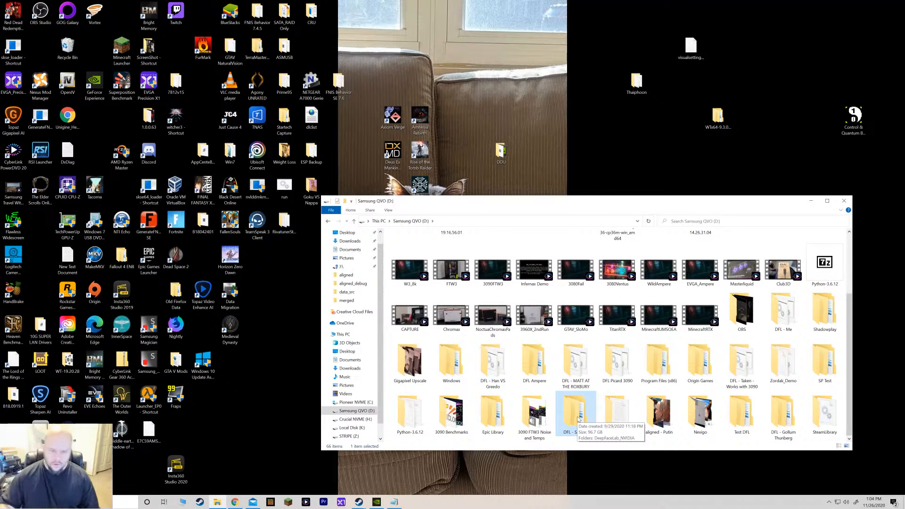
{"action": "left_click", "coordinate": [355, 436]}
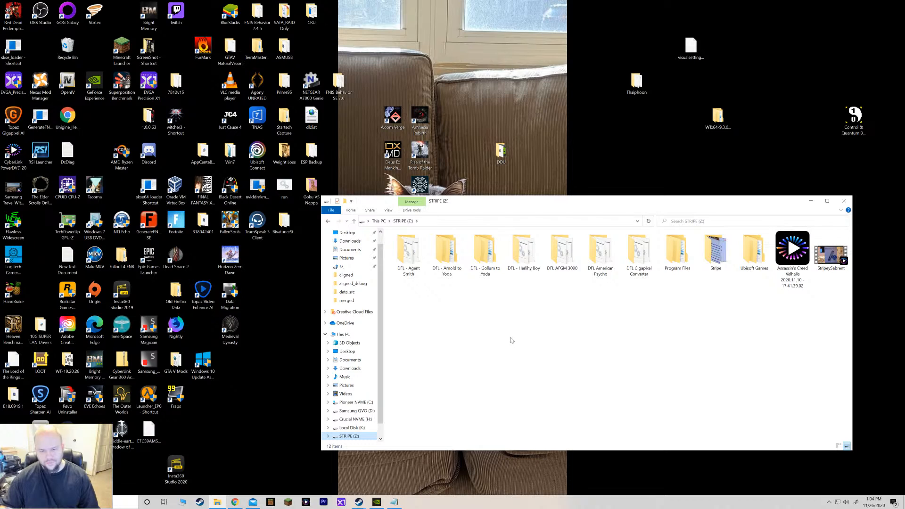
{"action": "double_click", "coordinate": [416, 258]}
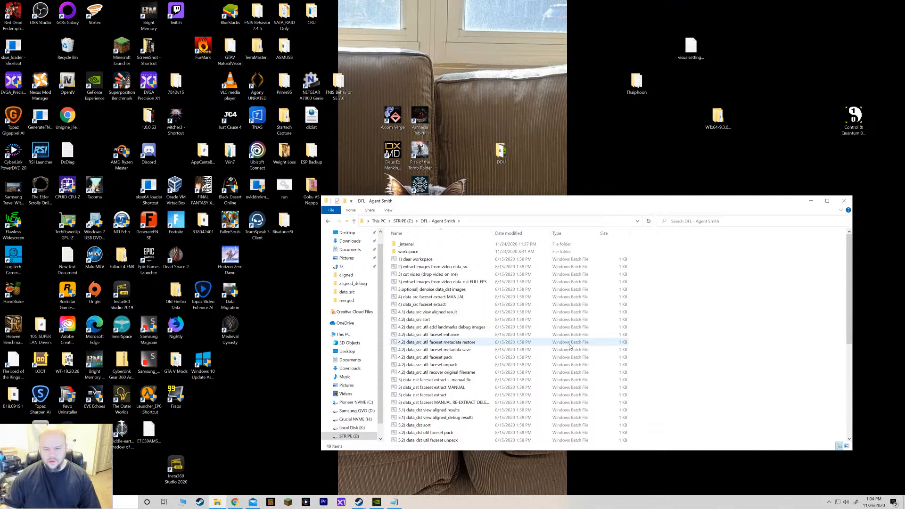
Examine the DFL - Agent Smith batch files and the workspace folder contents, returning to the DFL folder.
{"action": "scroll", "coordinate": [608, 356], "scroll_direction": "down", "scroll_amount": 8}
{"action": "scroll", "coordinate": [623, 378], "scroll_direction": "up", "scroll_amount": 8}
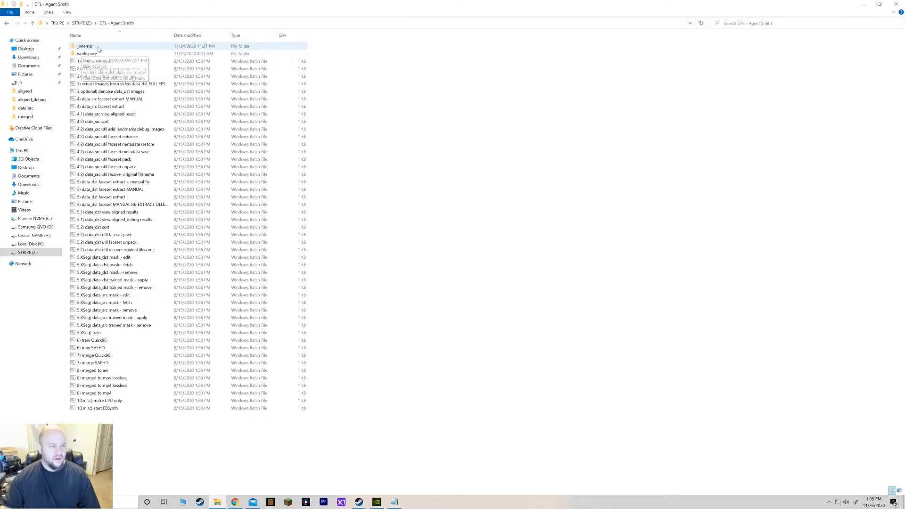
{"action": "left_click", "coordinate": [98, 47]}
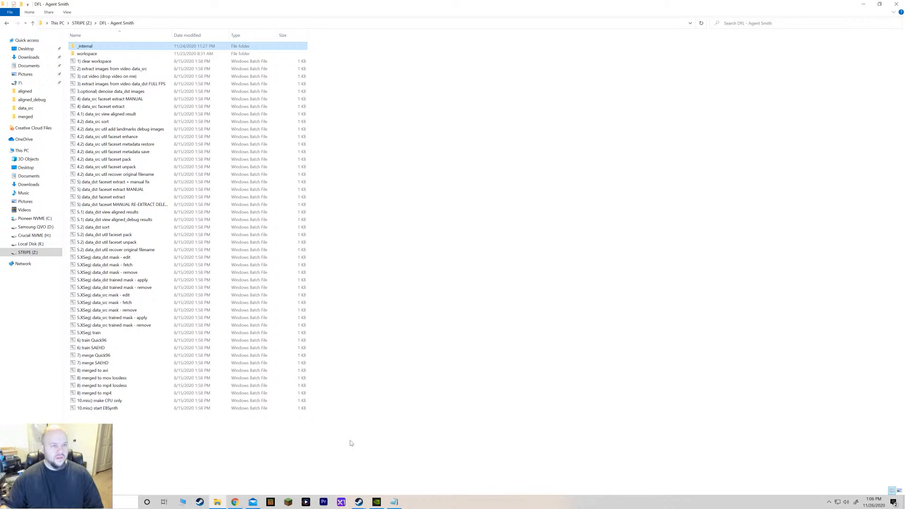
{"action": "double_click", "coordinate": [101, 54]}
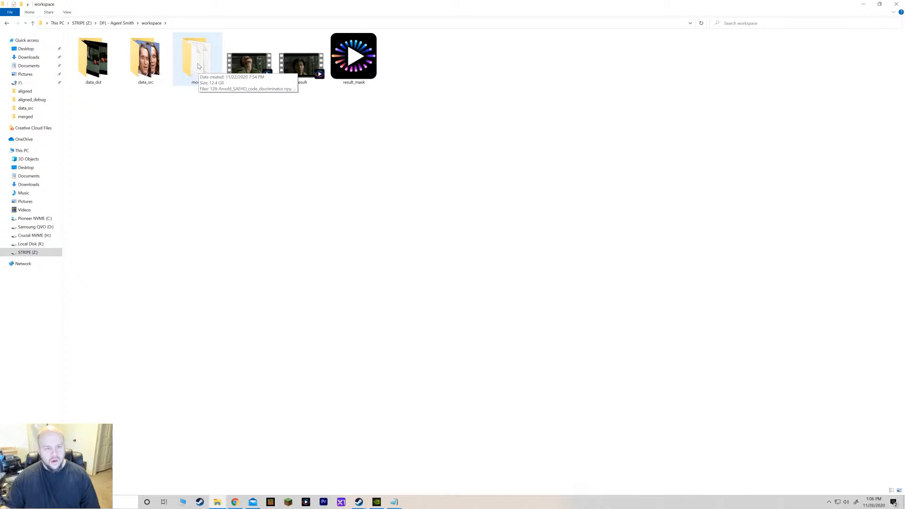
{"action": "left_click", "coordinate": [7, 23]}
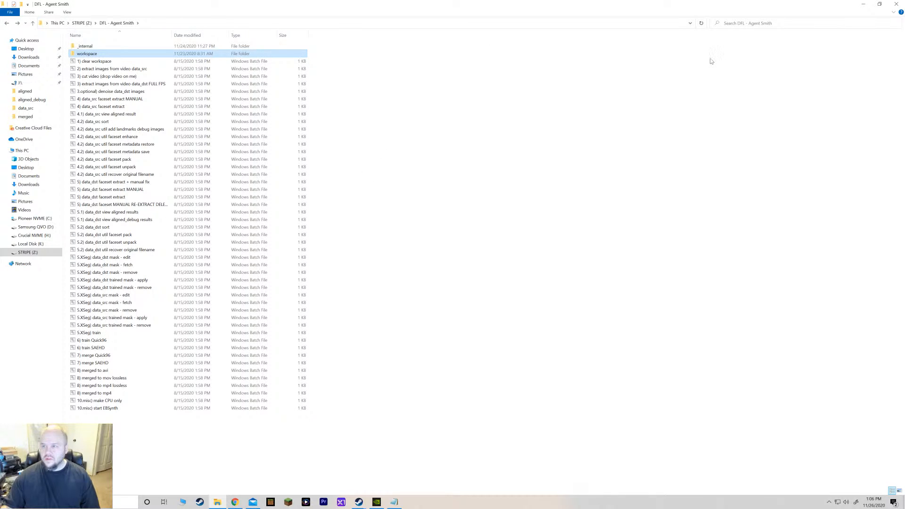
{"action": "left_click", "coordinate": [863, 5]}
{"action": "left_click", "coordinate": [11, 125]}
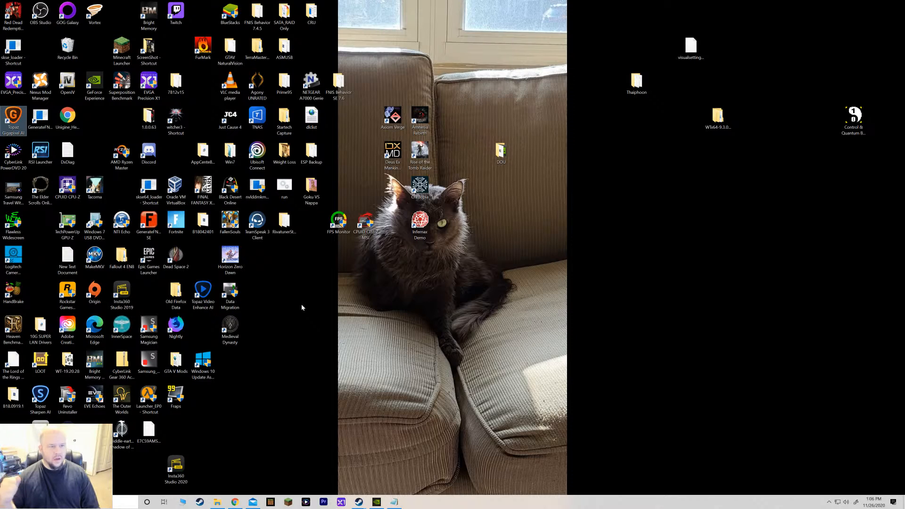
{"action": "left_click", "coordinate": [9, 120]}
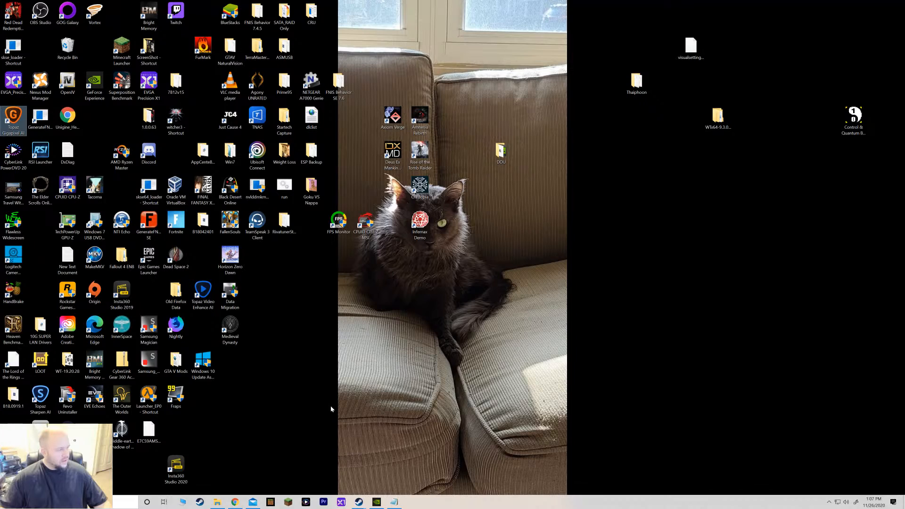
{"action": "left_click", "coordinate": [236, 502]}
{"action": "left_click", "coordinate": [238, 502]}
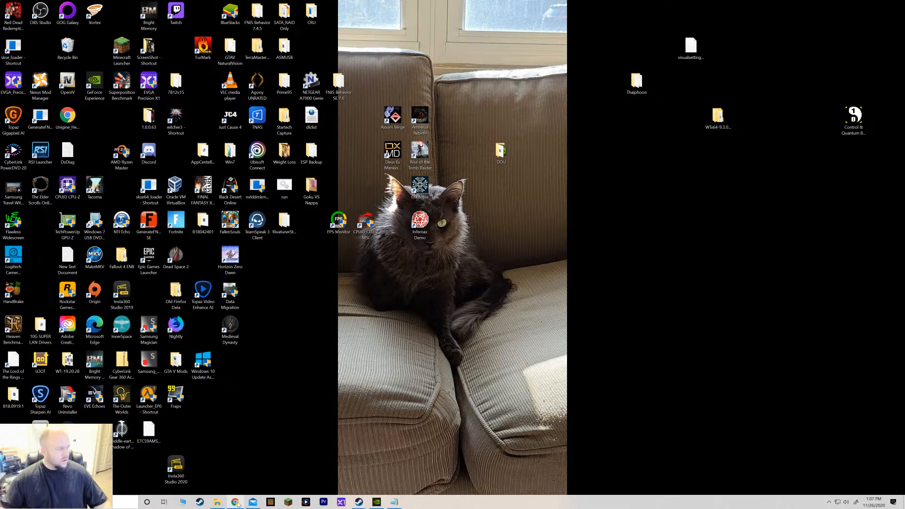
{"action": "left_click", "coordinate": [236, 502]}
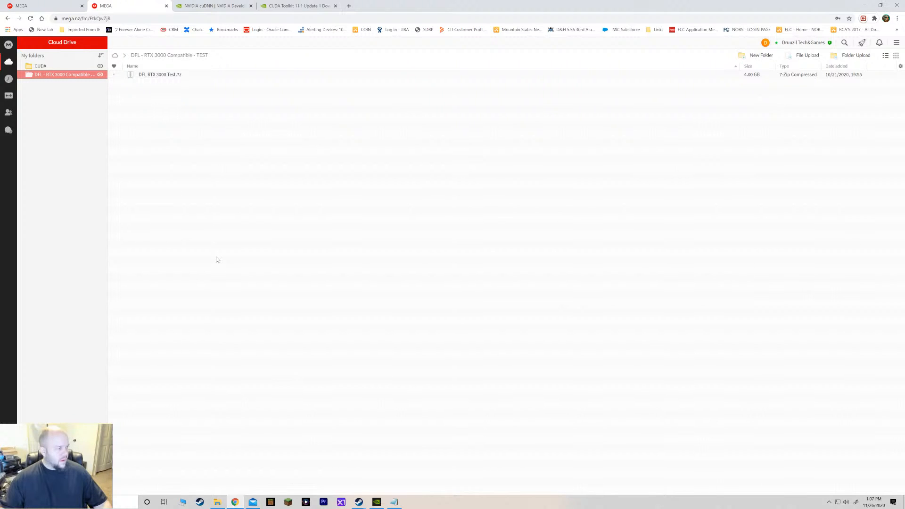
{"action": "left_click", "coordinate": [234, 502]}
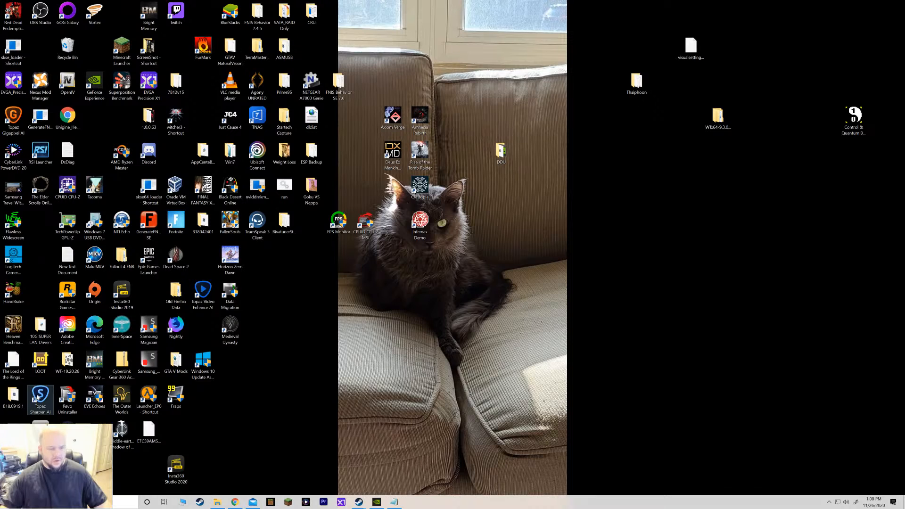
Switch between File Explorer and the MEGA DeepFaceLab builds page in the browser.
{"action": "left_click", "coordinate": [217, 501]}
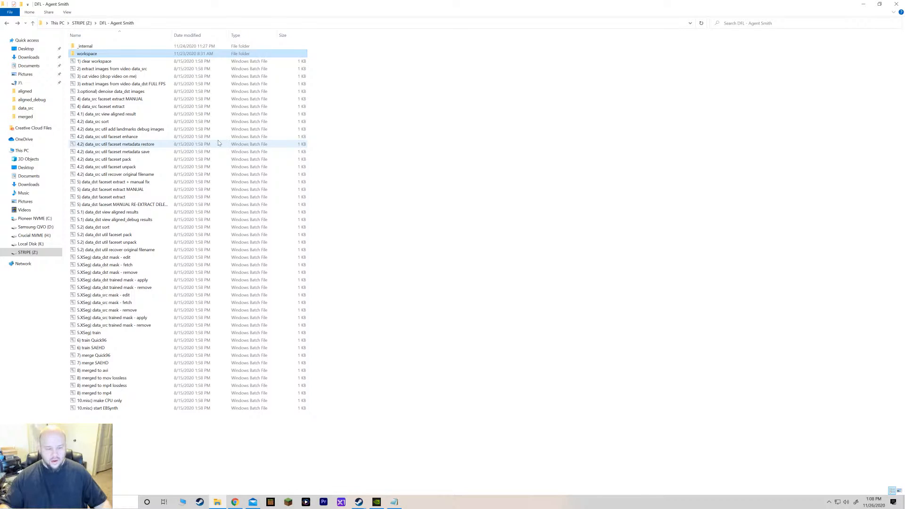
{"action": "left_click", "coordinate": [235, 503]}
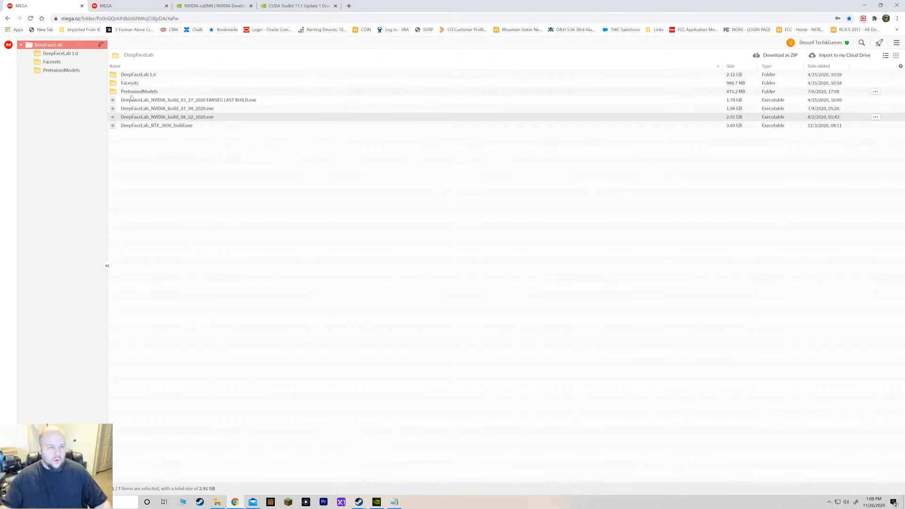
{"action": "left_click", "coordinate": [78, 63]}
{"action": "left_click", "coordinate": [235, 501]}
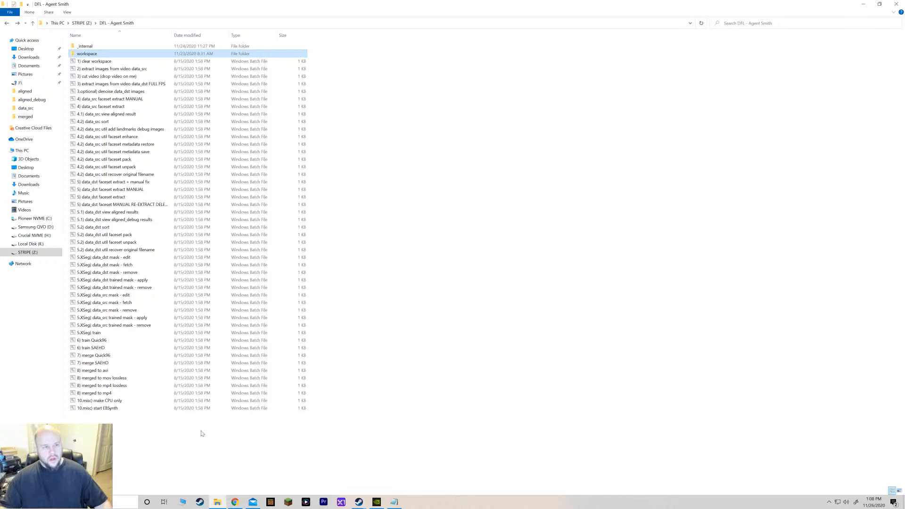
Open the workspace's data_src folder, scroll through its extracted frames, and return to the workspace folder.
{"action": "double_click", "coordinate": [95, 54]}
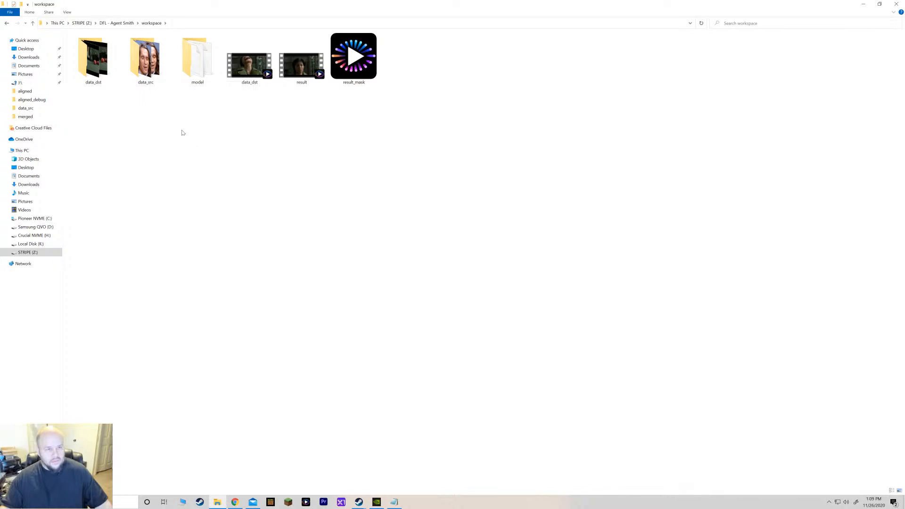
{"action": "double_click", "coordinate": [139, 75]}
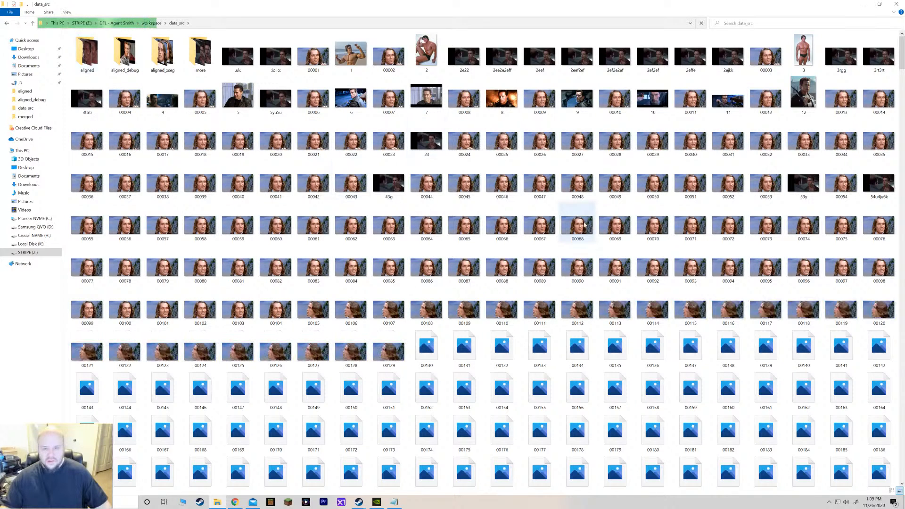
{"action": "scroll", "coordinate": [575, 241], "scroll_direction": "down", "scroll_amount": 2}
{"action": "scroll", "coordinate": [574, 240], "scroll_direction": "down", "scroll_amount": 9}
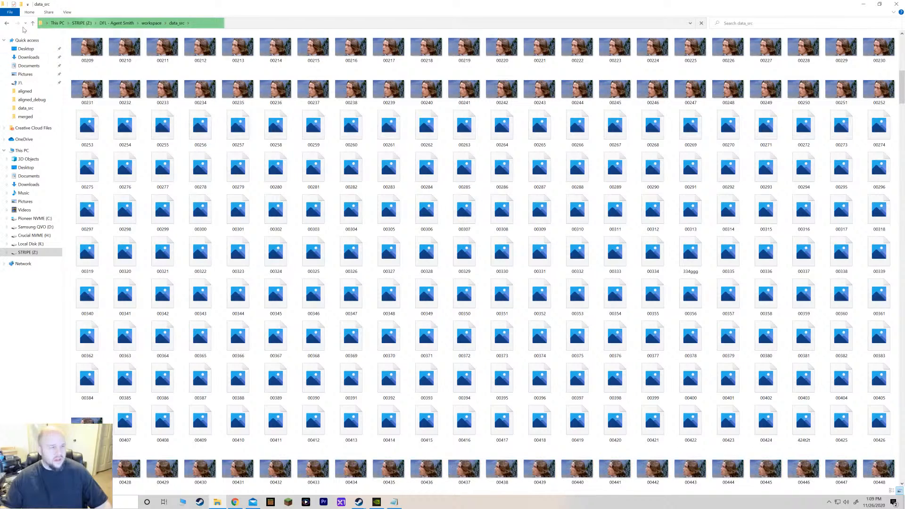
{"action": "left_click", "coordinate": [8, 24]}
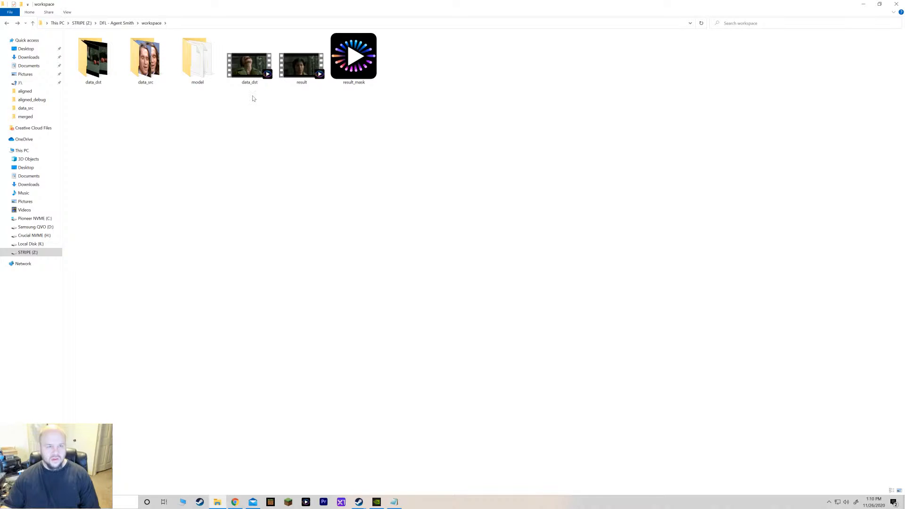
{"action": "mouse_move", "coordinate": [248, 71]}
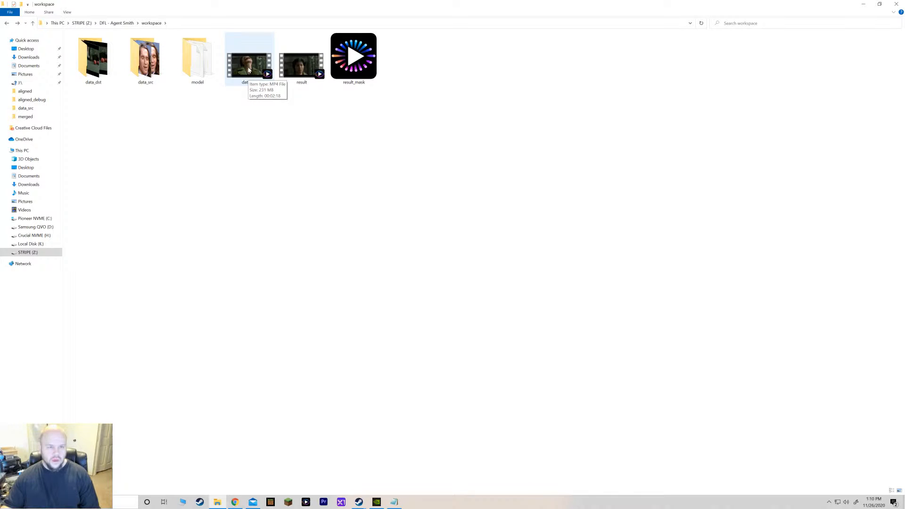
Open the data_dst video from the workspace folder in the media player, skim its playback, and restore the player to a window.
{"action": "double_click", "coordinate": [248, 70]}
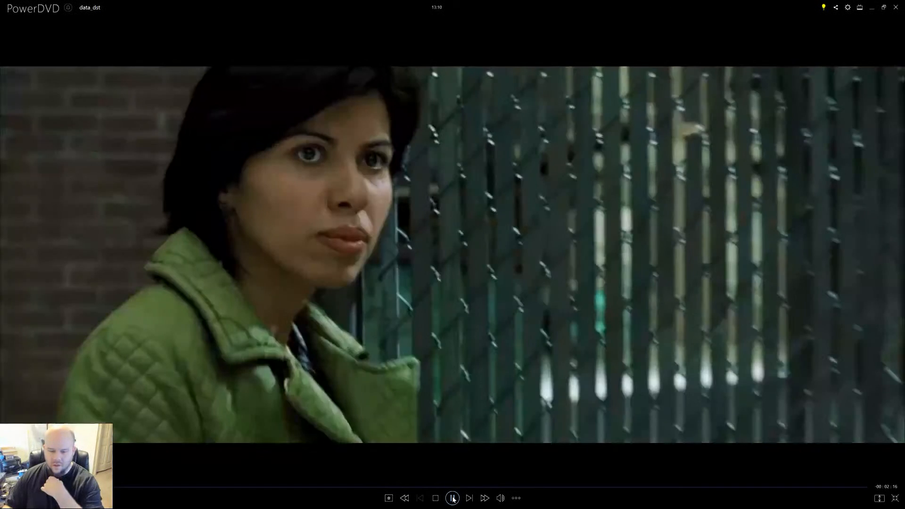
{"action": "left_click", "coordinate": [452, 498]}
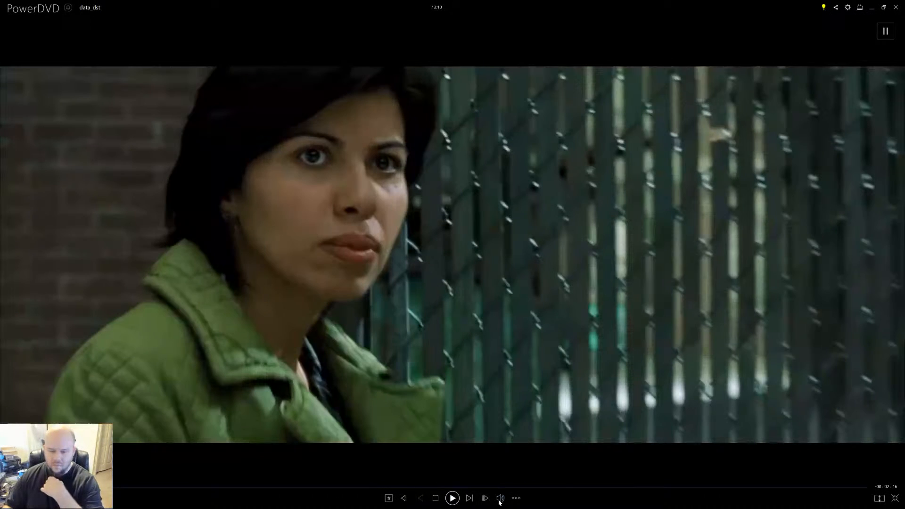
{"action": "mouse_move", "coordinate": [500, 500]}
{"action": "left_click_drag", "start_coordinate": [518, 478], "coordinate": [513, 479]}
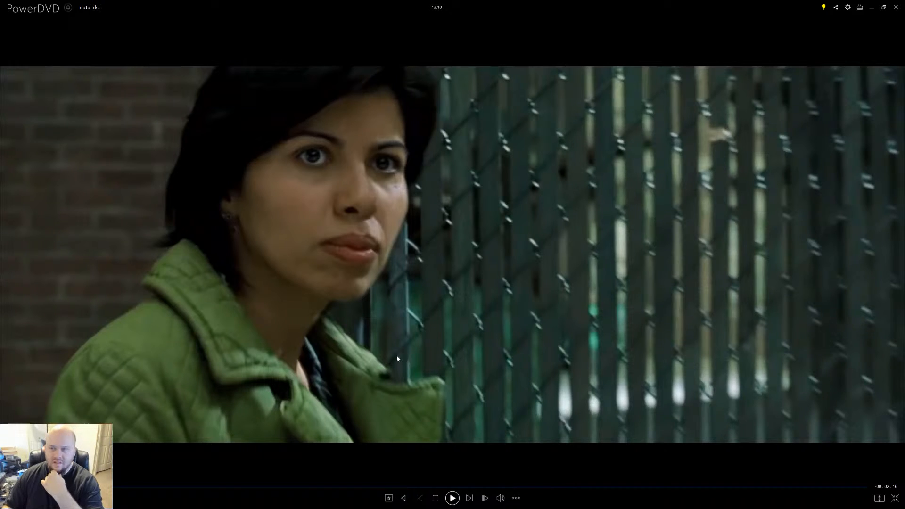
{"action": "left_click", "coordinate": [884, 7]}
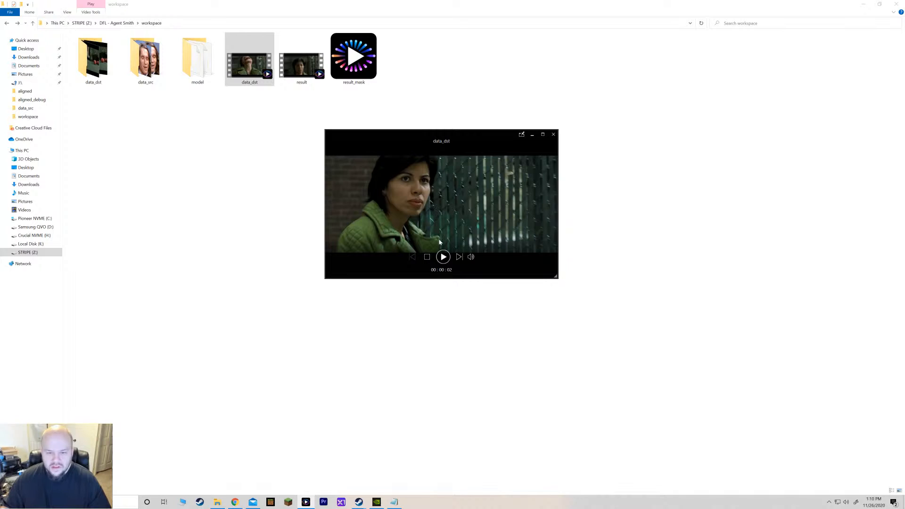
Play and scrub through the data_dst video in the windowed player, then pause and maximize it.
{"action": "left_click", "coordinate": [444, 257]}
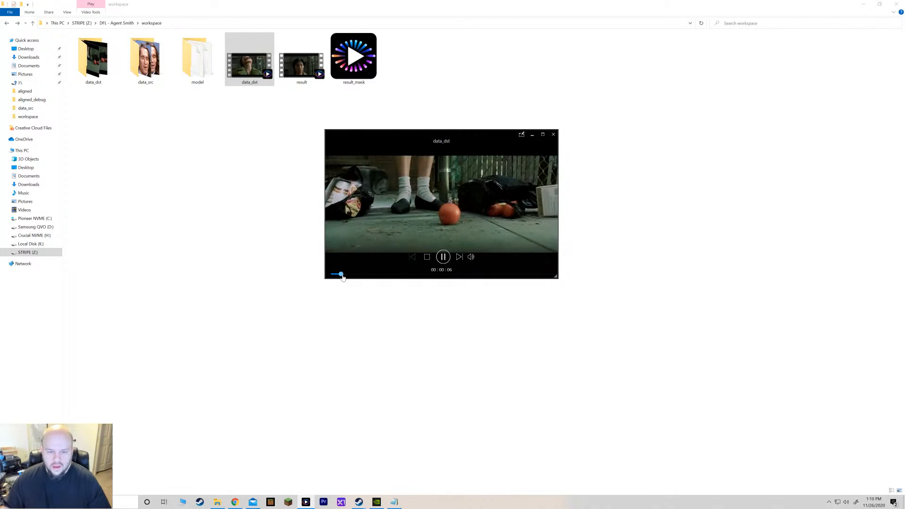
{"action": "left_click_drag", "start_coordinate": [340, 275], "coordinate": [344, 275]}
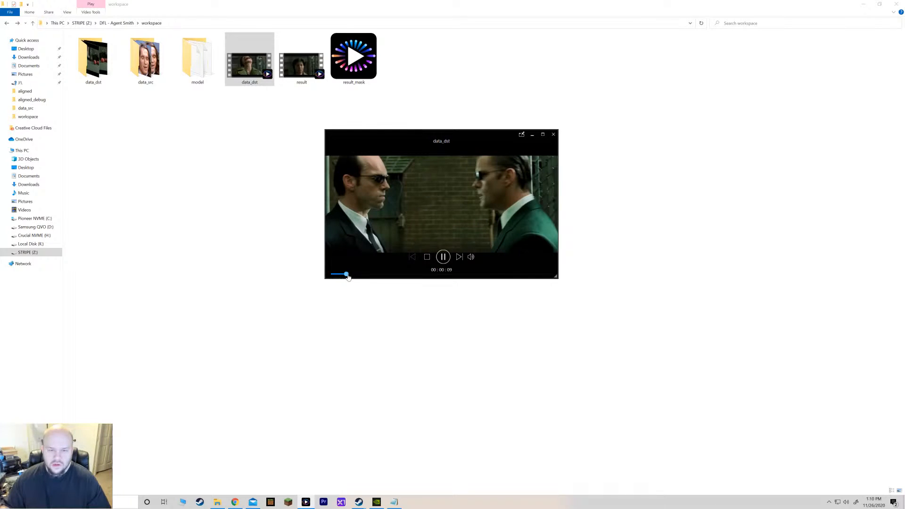
{"action": "left_click_drag", "start_coordinate": [353, 276], "coordinate": [392, 278]}
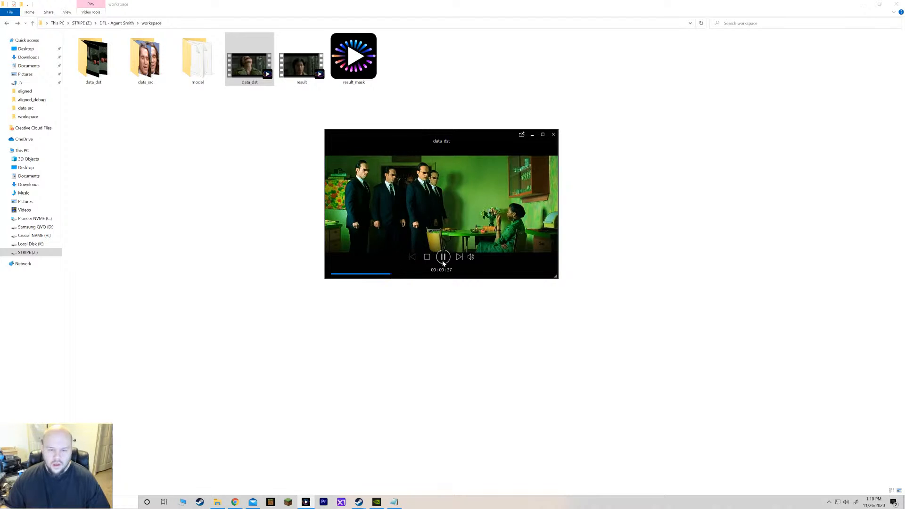
{"action": "left_click", "coordinate": [443, 256]}
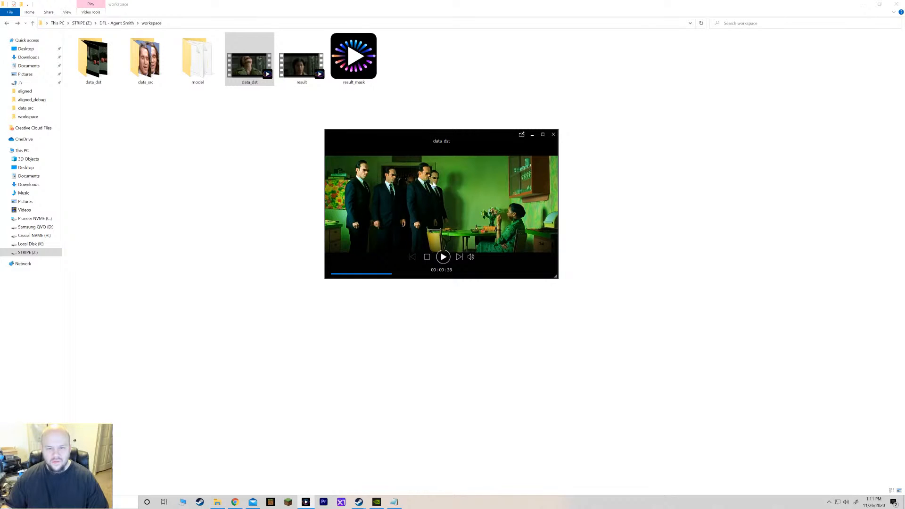
{"action": "left_click", "coordinate": [542, 135]}
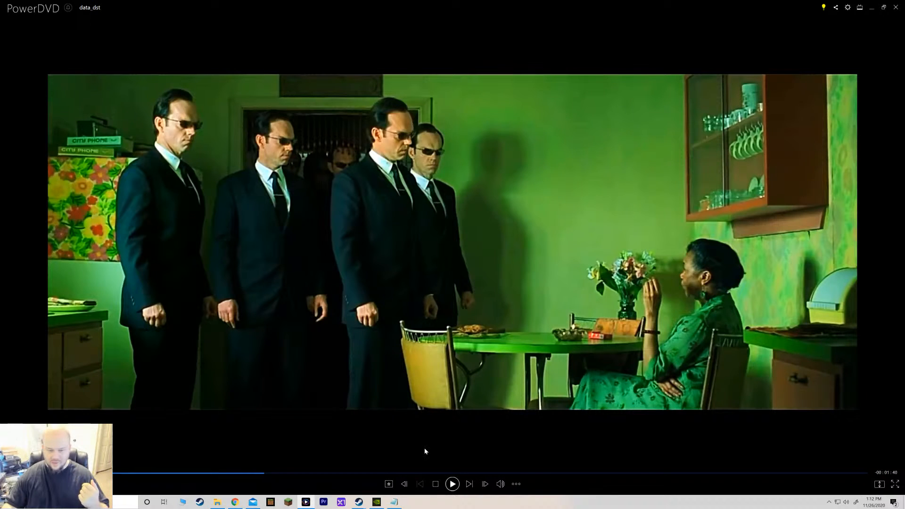
Scrub along the data_dst video's timeline to review the Agent Smith scenes.
{"action": "left_click", "coordinate": [419, 474]}
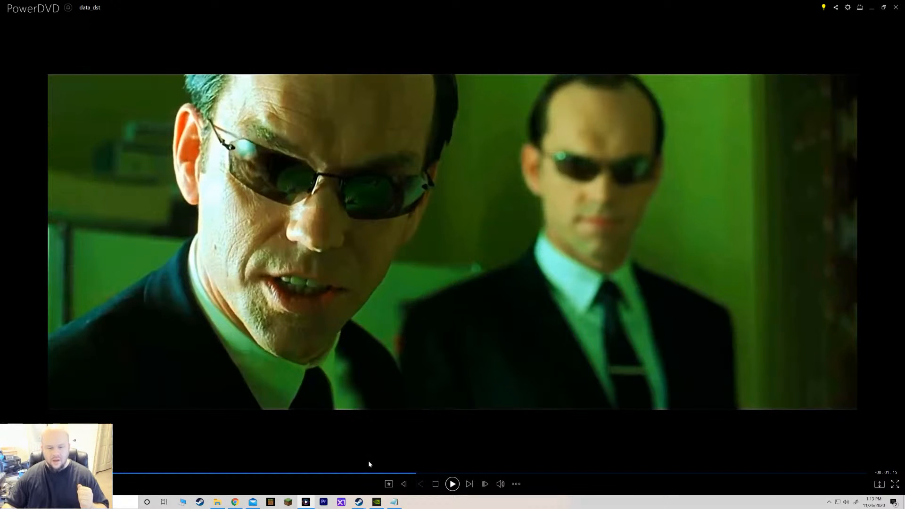
{"action": "left_click", "coordinate": [397, 473]}
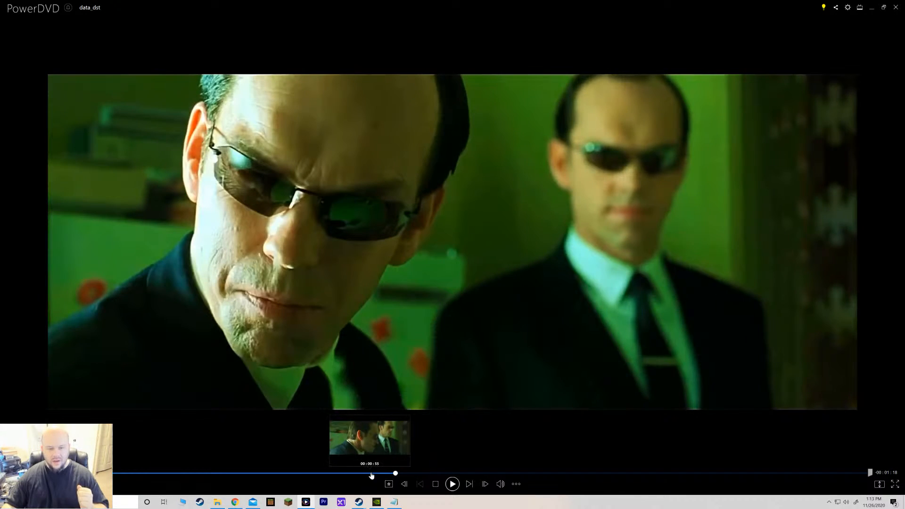
{"action": "left_click", "coordinate": [365, 474]}
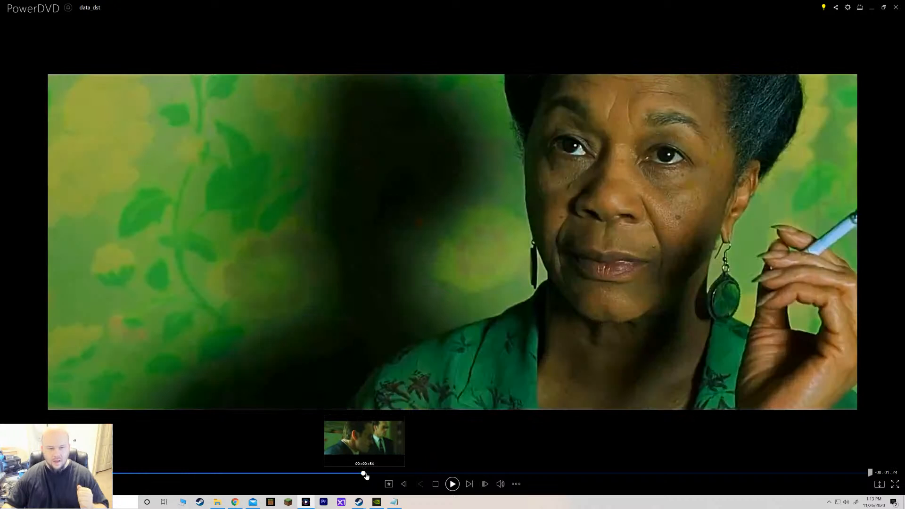
{"action": "left_click", "coordinate": [328, 474]}
{"action": "left_click", "coordinate": [277, 473]}
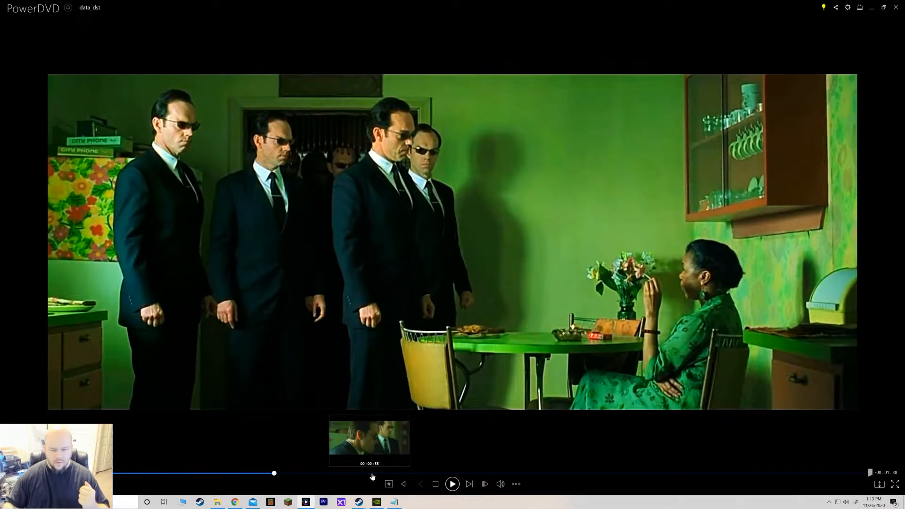
{"action": "left_click", "coordinate": [400, 473]}
{"action": "left_click", "coordinate": [427, 473]}
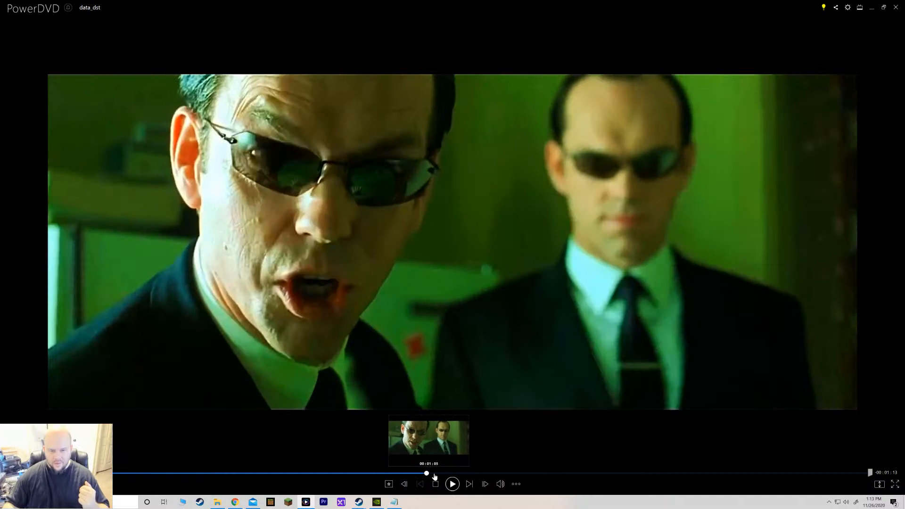
{"action": "left_click", "coordinate": [448, 473]}
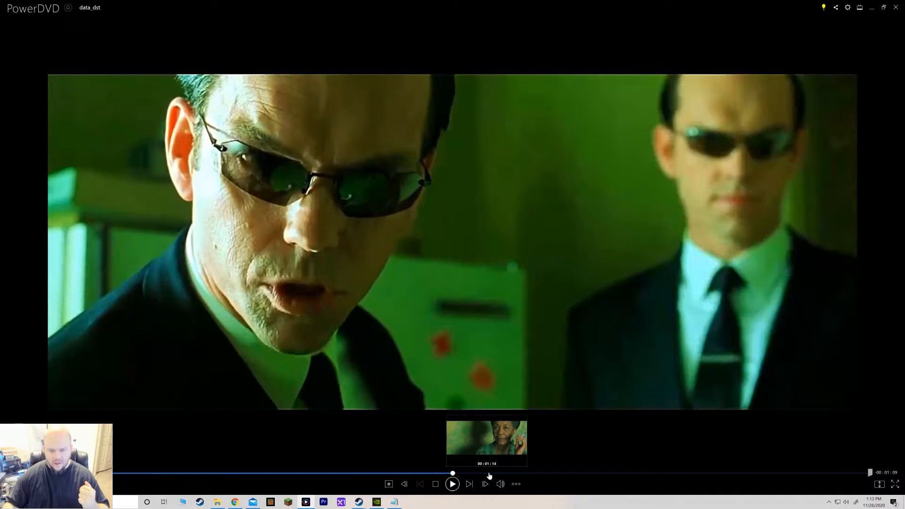
{"action": "left_click", "coordinate": [486, 473]}
{"action": "left_click", "coordinate": [539, 473]}
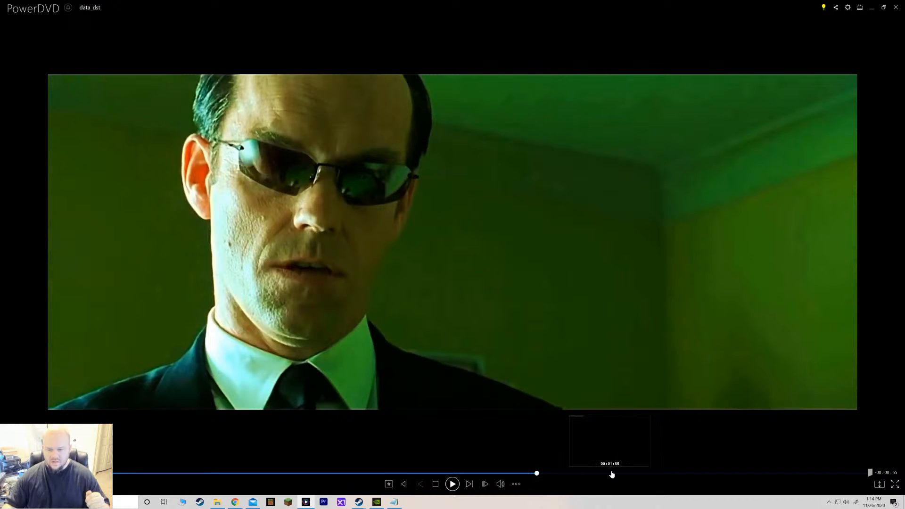
{"action": "left_click_drag", "start_coordinate": [613, 473], "coordinate": [799, 477]}
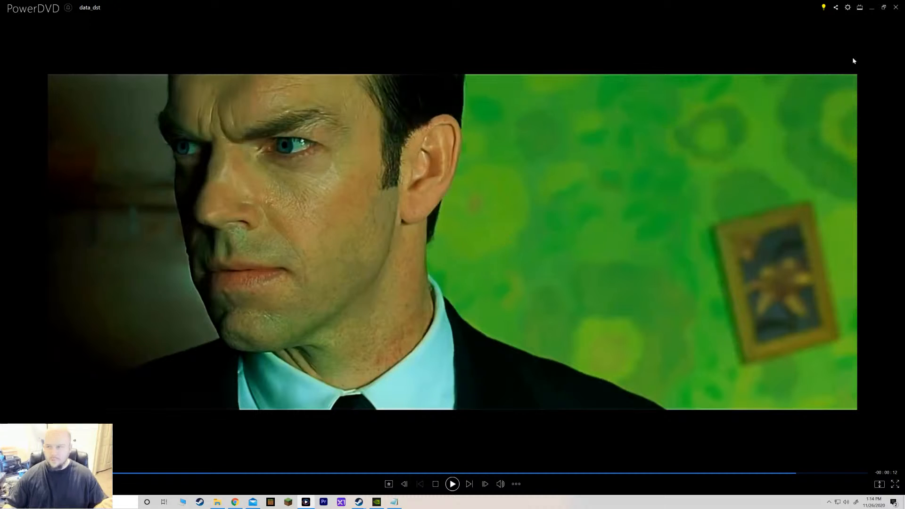
Close the player and navigate up to the STRIPE (Z:) drive and back into the DFL - Agent Smith workspace folder.
{"action": "left_click", "coordinate": [897, 8]}
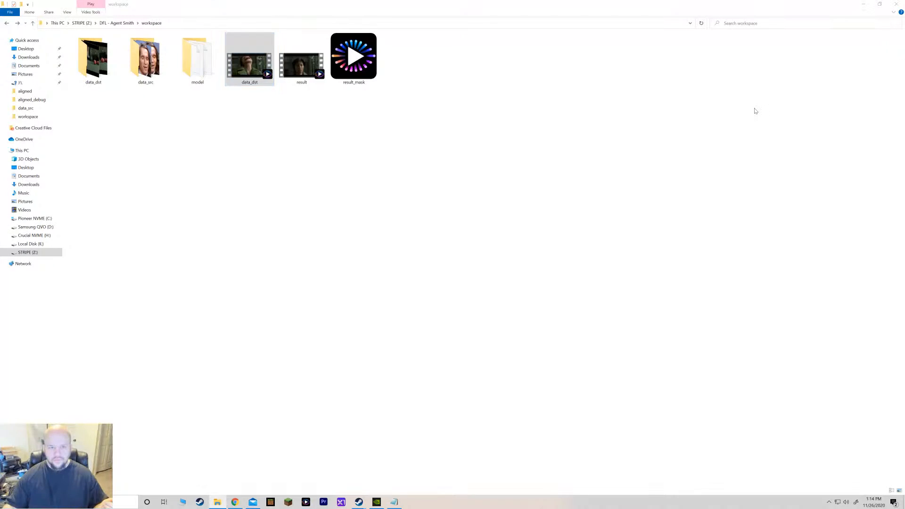
{"action": "left_click", "coordinate": [418, 212]}
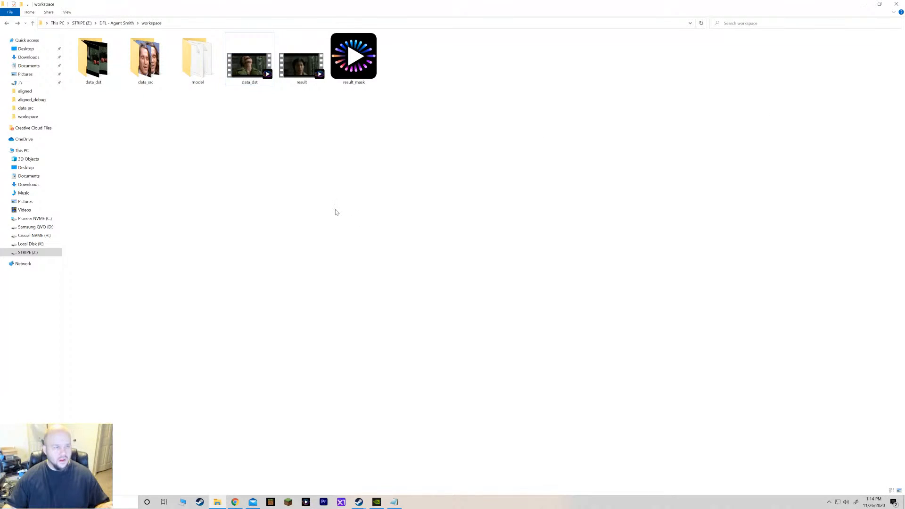
{"action": "left_click", "coordinate": [115, 23]}
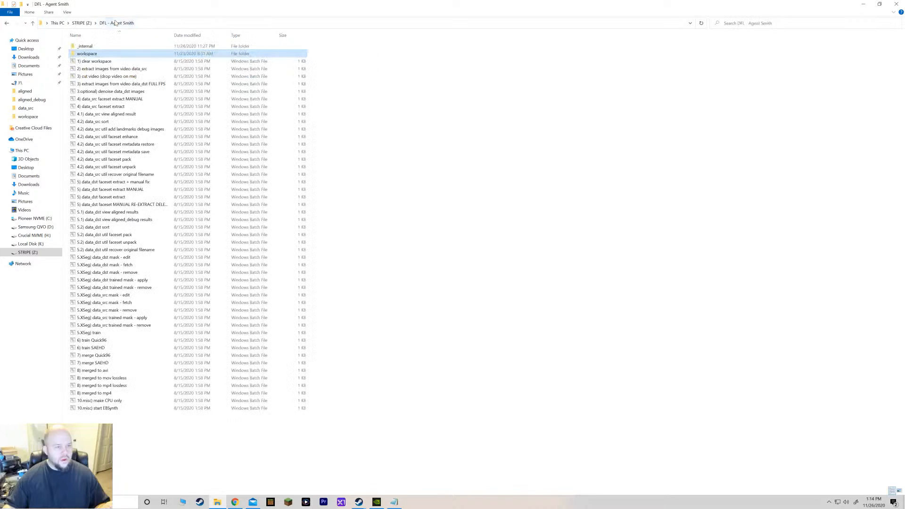
{"action": "left_click", "coordinate": [82, 23]}
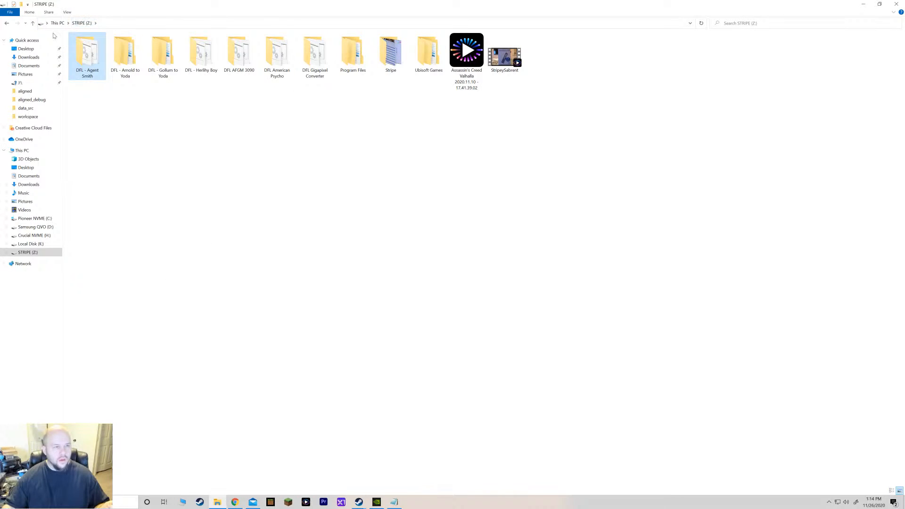
{"action": "double_click", "coordinate": [96, 63]}
{"action": "double_click", "coordinate": [86, 53]}
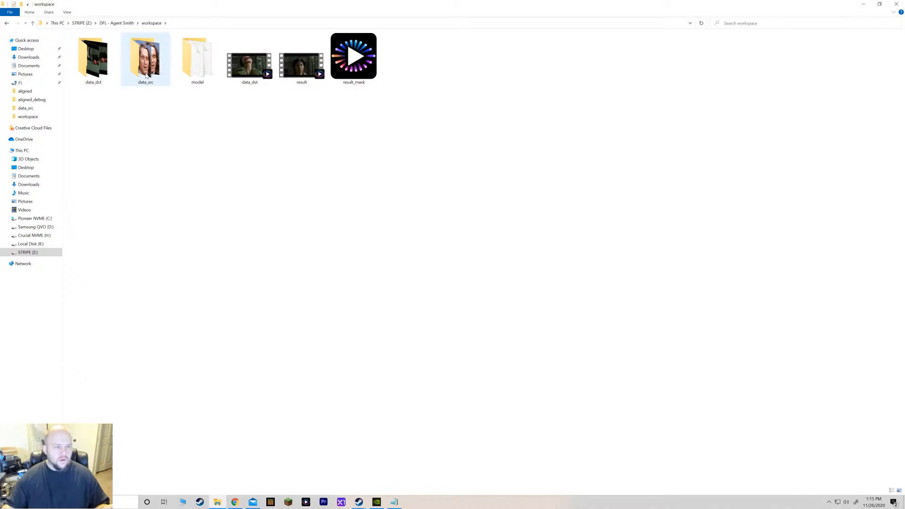
{"action": "mouse_move", "coordinate": [147, 76]}
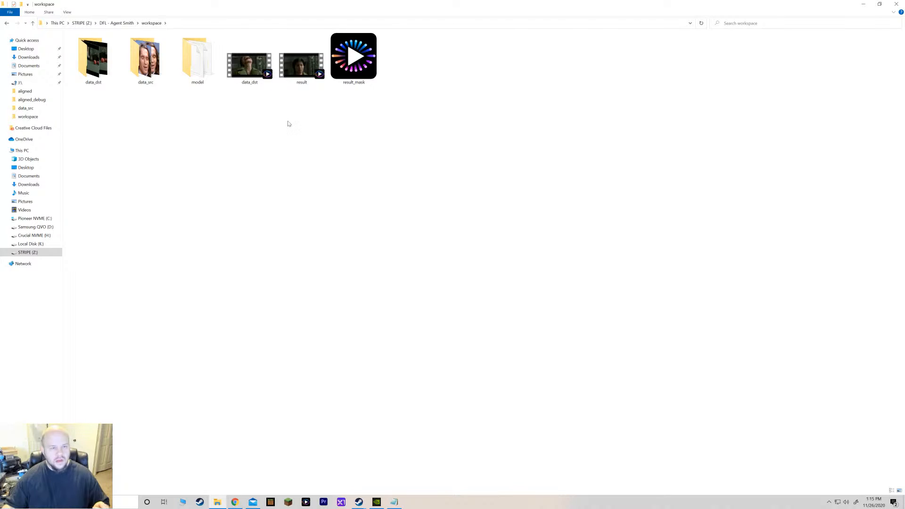
Try to run the "2) extract images from video data_src" batch file from the DFL - Agent Smith folder, closing its console window.
{"action": "left_click", "coordinate": [117, 26]}
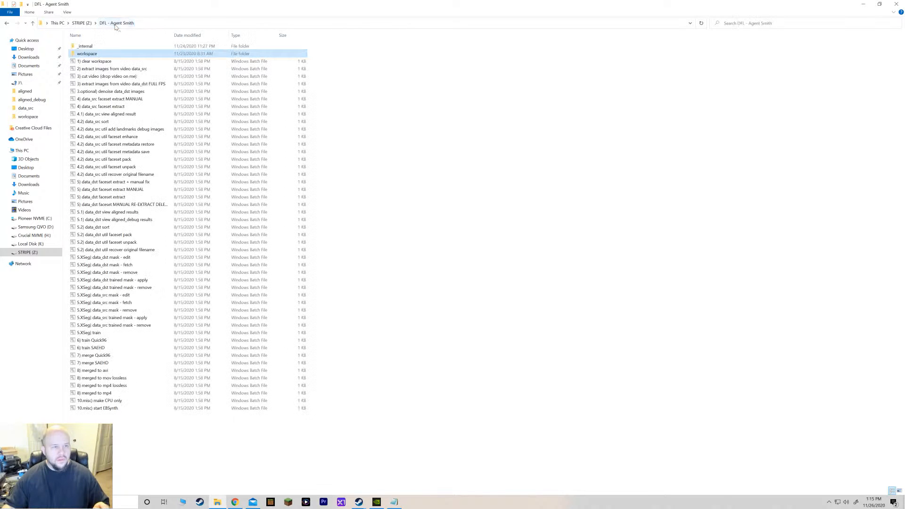
{"action": "left_click", "coordinate": [126, 84]}
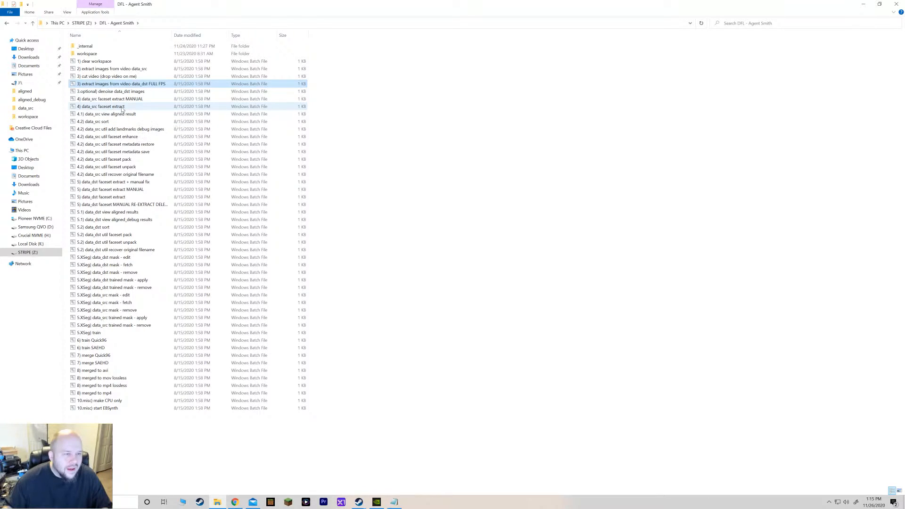
{"action": "left_click", "coordinate": [113, 69]}
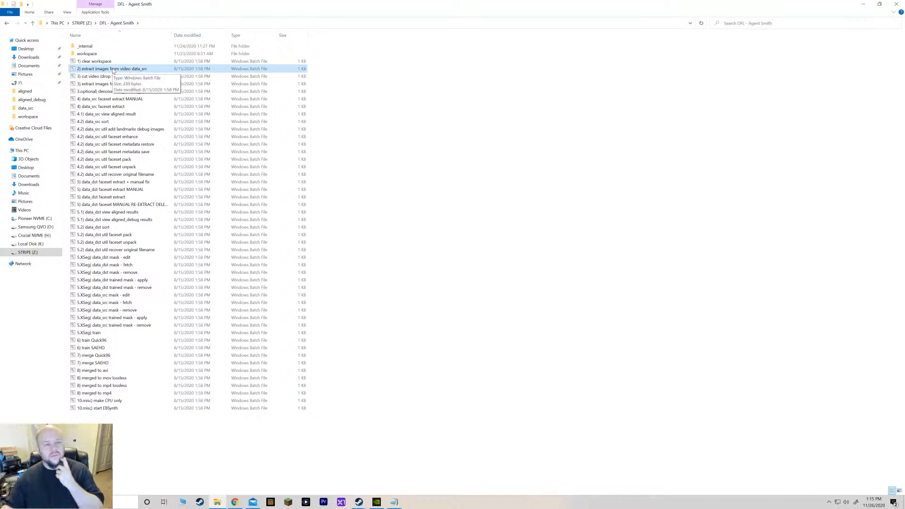
{"action": "double_click", "coordinate": [141, 70]}
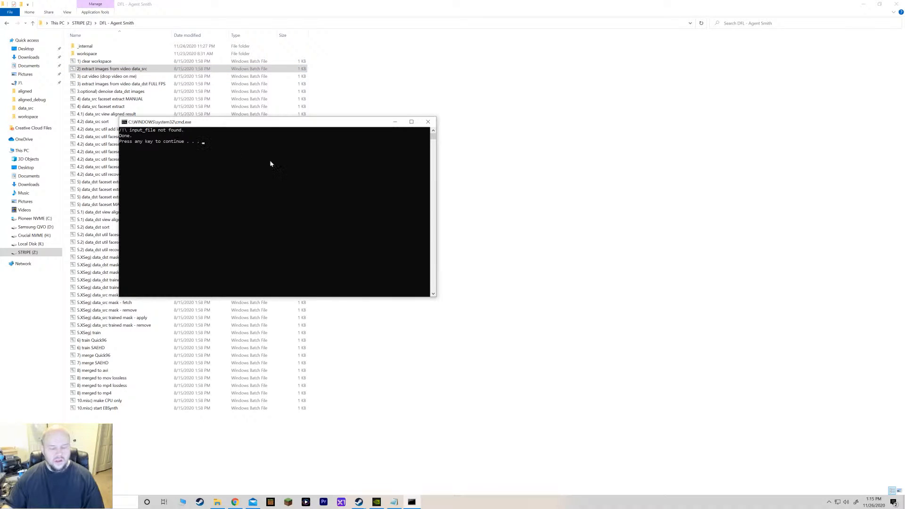
{"action": "left_click", "coordinate": [427, 124]}
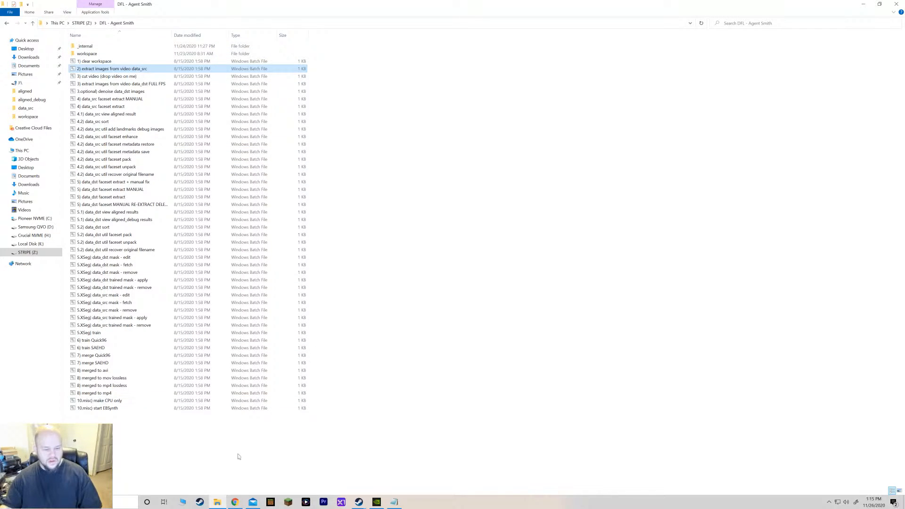
Copy the Highlander video from the OBS folder on Samsung QVO (D:) into the DFL - Agent Smith workspace folder.
{"action": "middle_click", "coordinate": [218, 502]}
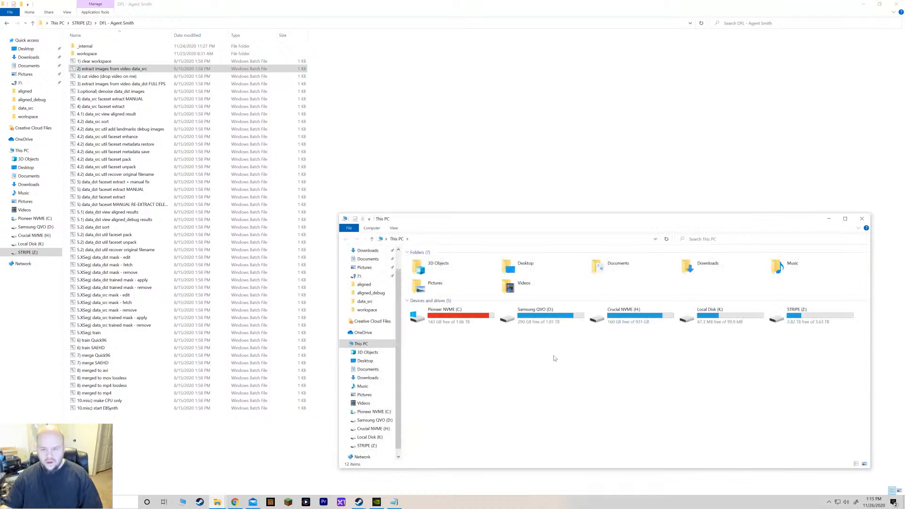
{"action": "double_click", "coordinate": [547, 317]}
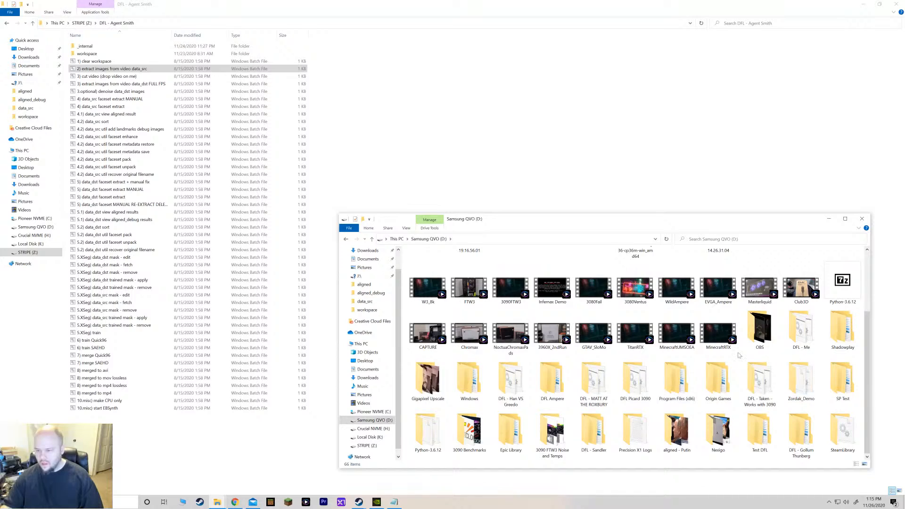
{"action": "double_click", "coordinate": [766, 341]}
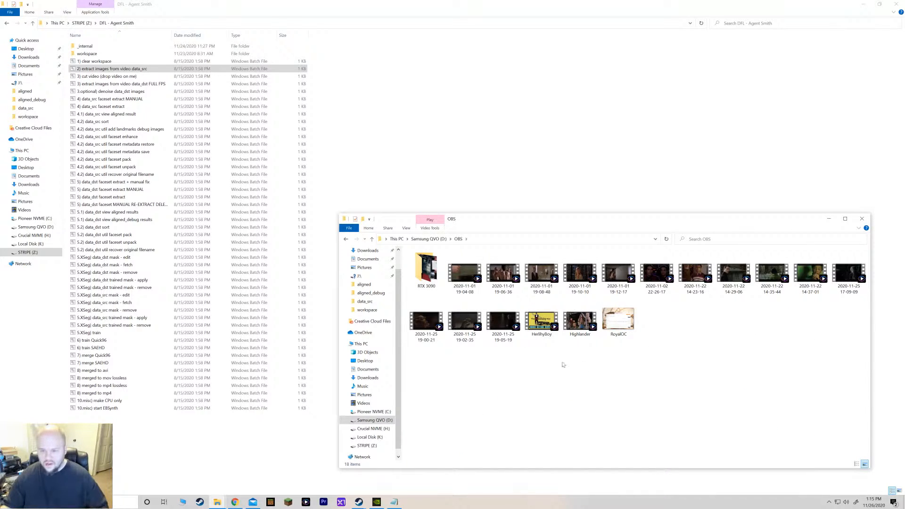
{"action": "left_click", "coordinate": [582, 328]}
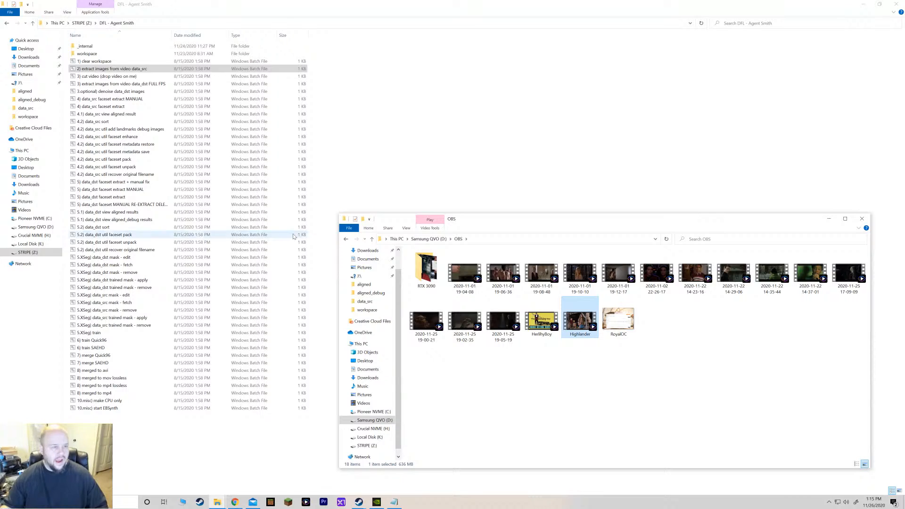
{"action": "double_click", "coordinate": [88, 56]}
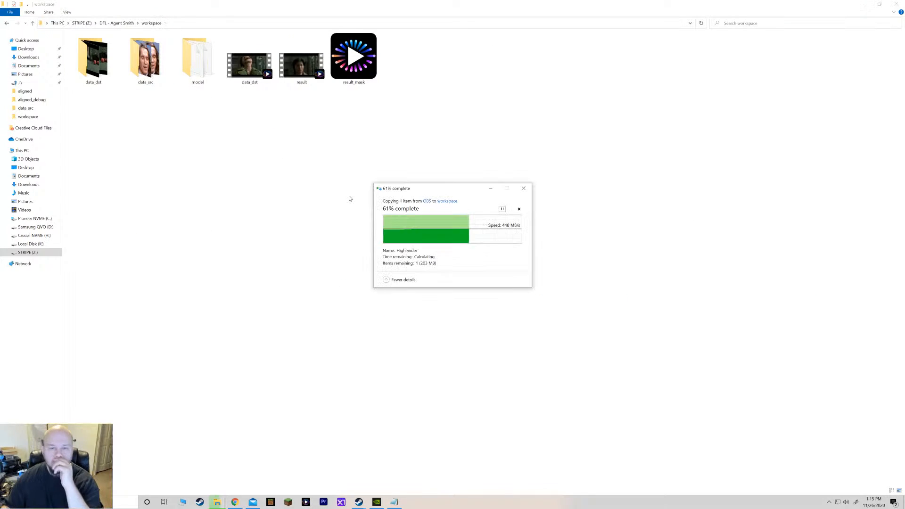
{"action": "key", "text": "ctrl+v"}
Rename the copied Highlander video as data_src.
{"action": "left_click", "coordinate": [308, 84]}
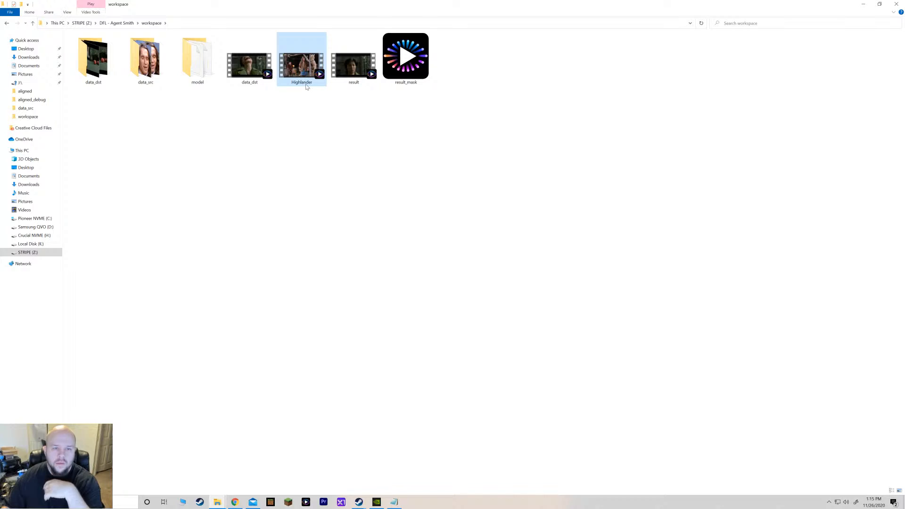
{"action": "type", "text": "data_src"}
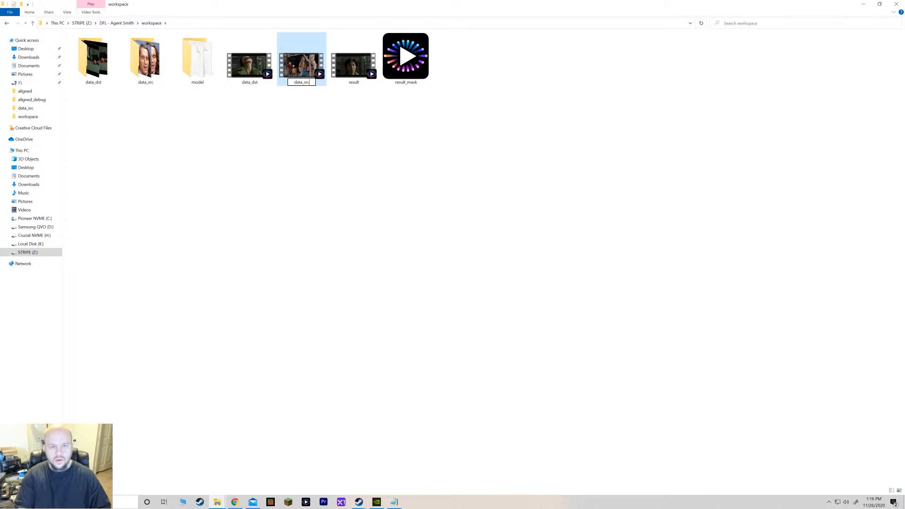
{"action": "key", "text": "Return"}
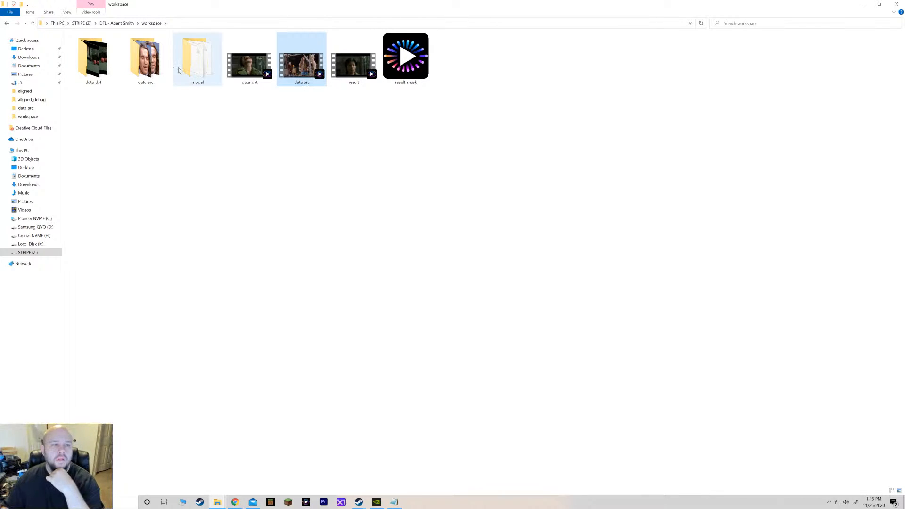
Return to the DFL - Agent Smith folder and run "2) extract images from video data_src" with the default FPS and png output, then close the console.
{"action": "left_click", "coordinate": [125, 25]}
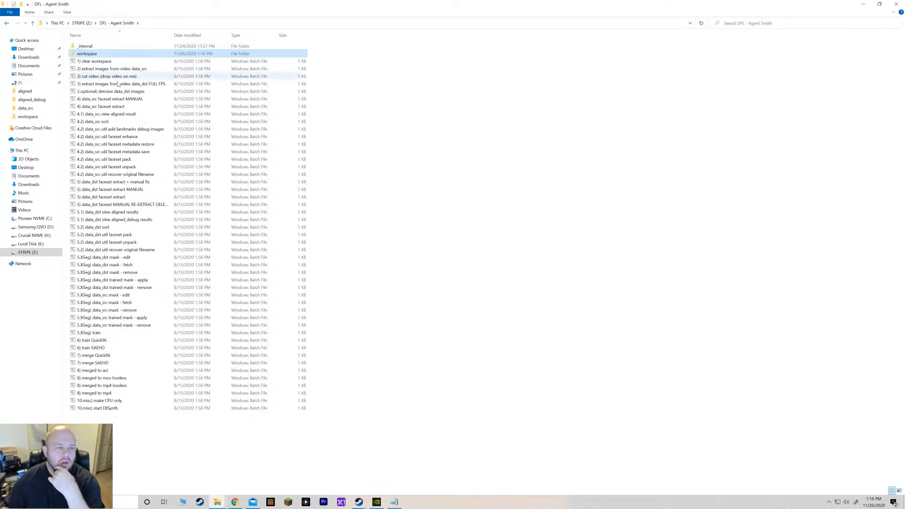
{"action": "double_click", "coordinate": [119, 69]}
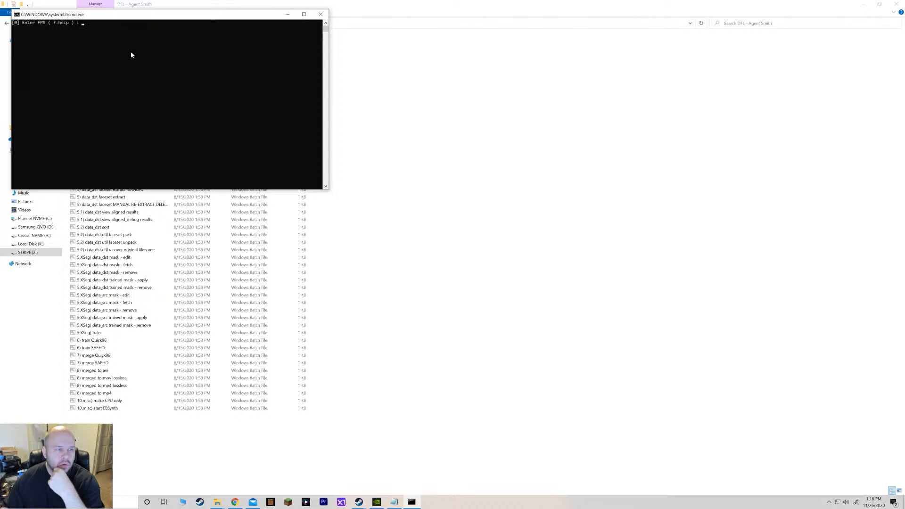
{"action": "key", "text": "Return"}
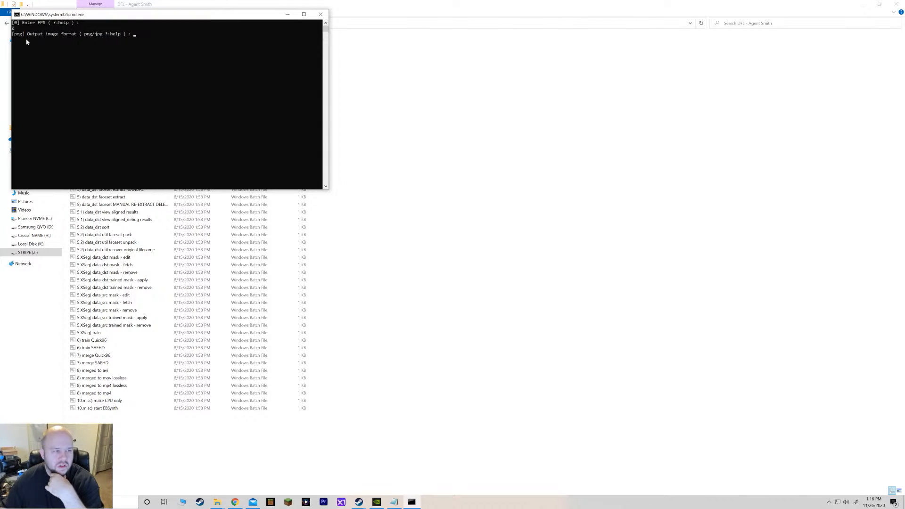
{"action": "key", "text": "Return"}
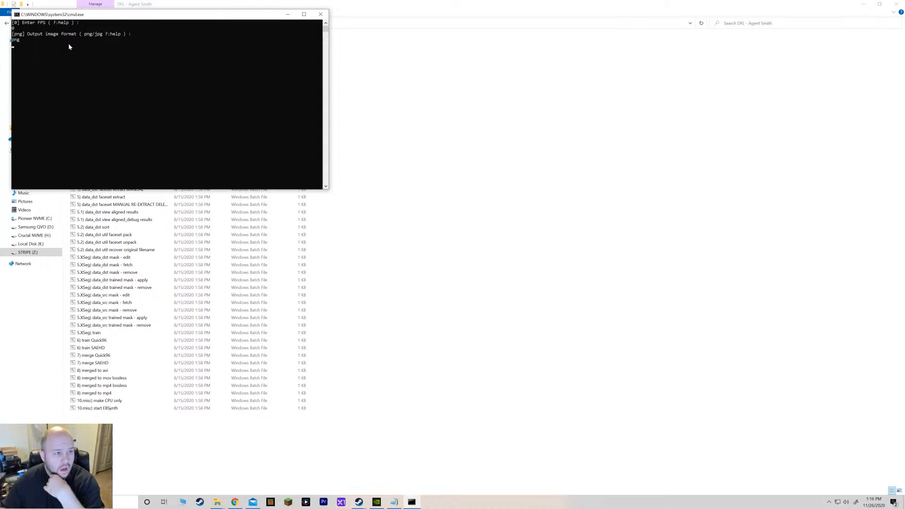
{"action": "left_click", "coordinate": [318, 15]}
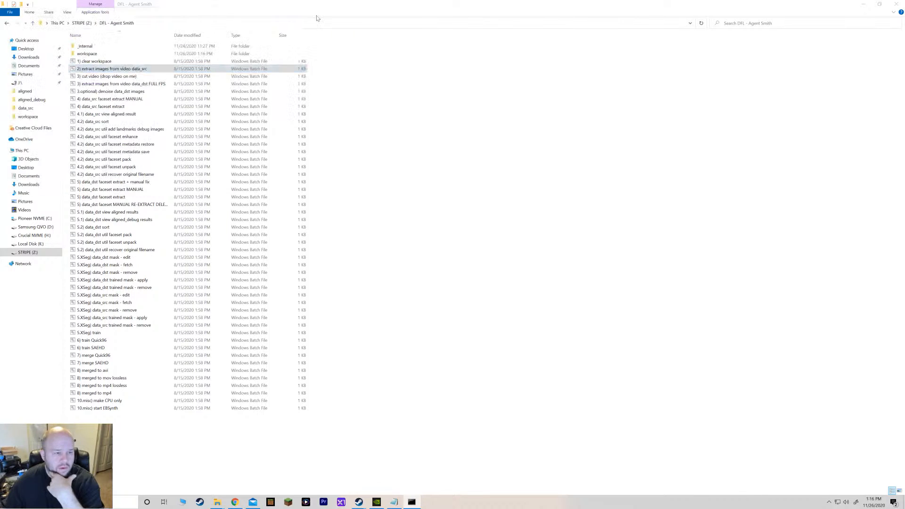
Browse the extracted frames in the workspace's data_dst folder.
{"action": "double_click", "coordinate": [87, 53]}
{"action": "double_click", "coordinate": [87, 63]}
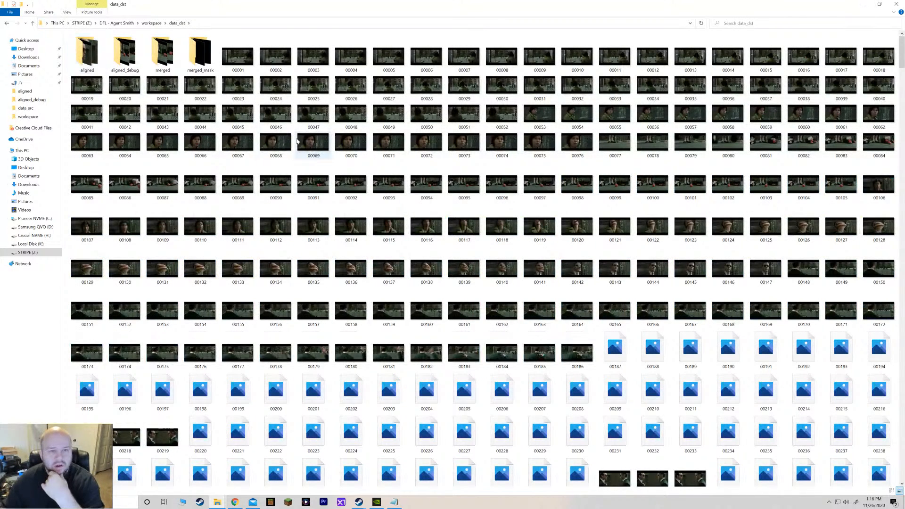
{"action": "mouse_move", "coordinate": [902, 46]}
{"action": "left_mouse_down"}
{"action": "mouse_move", "coordinate": [884, 478]}
{"action": "mouse_move", "coordinate": [898, 353]}
{"action": "mouse_move", "coordinate": [902, 37]}
{"action": "left_mouse_up"}
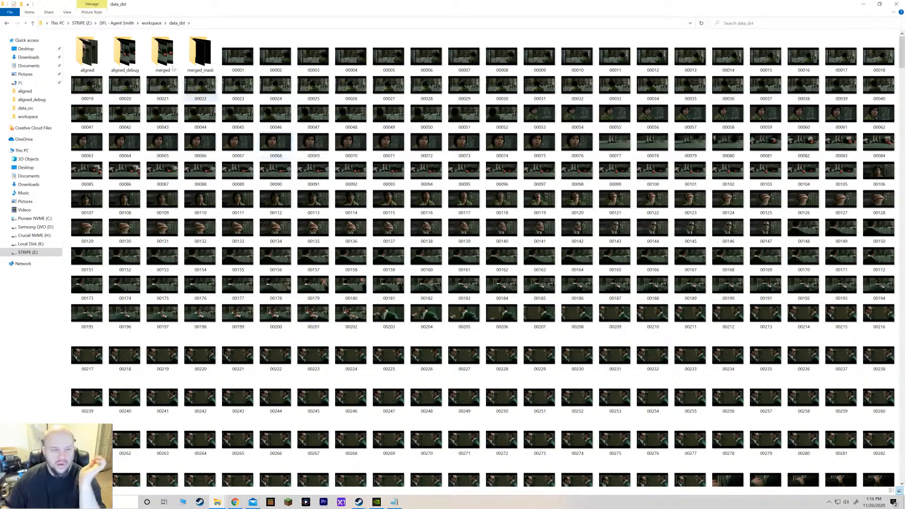
{"action": "left_click", "coordinate": [151, 24]}
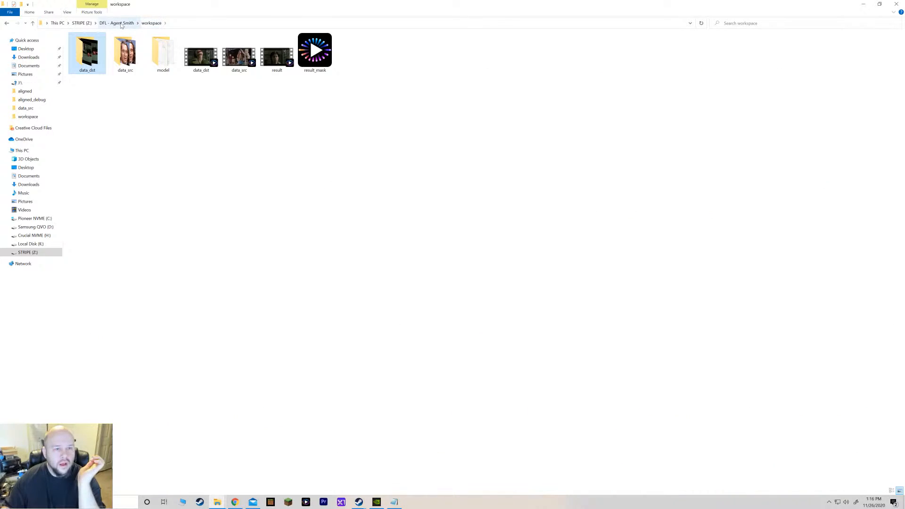
Play the data_src video, scrub through it, and close the player.
{"action": "double_click", "coordinate": [238, 60]}
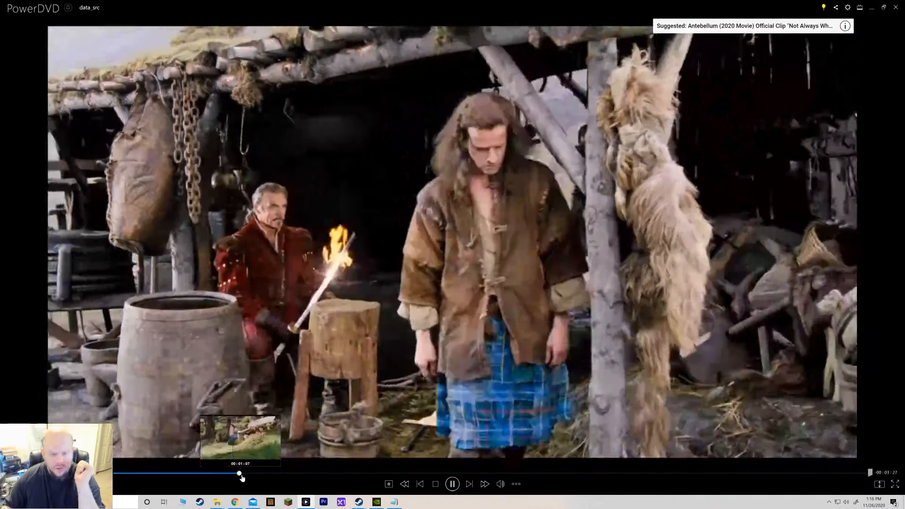
{"action": "left_click", "coordinate": [239, 473]}
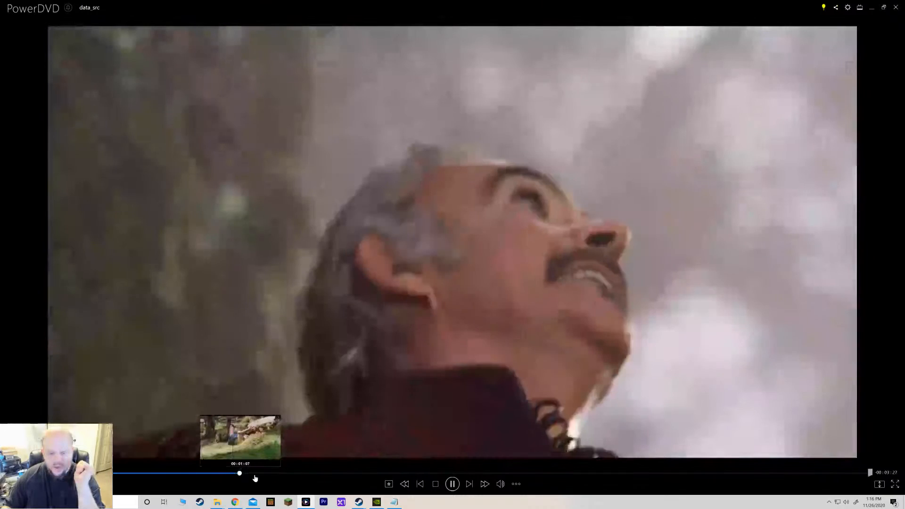
{"action": "left_click", "coordinate": [451, 484]}
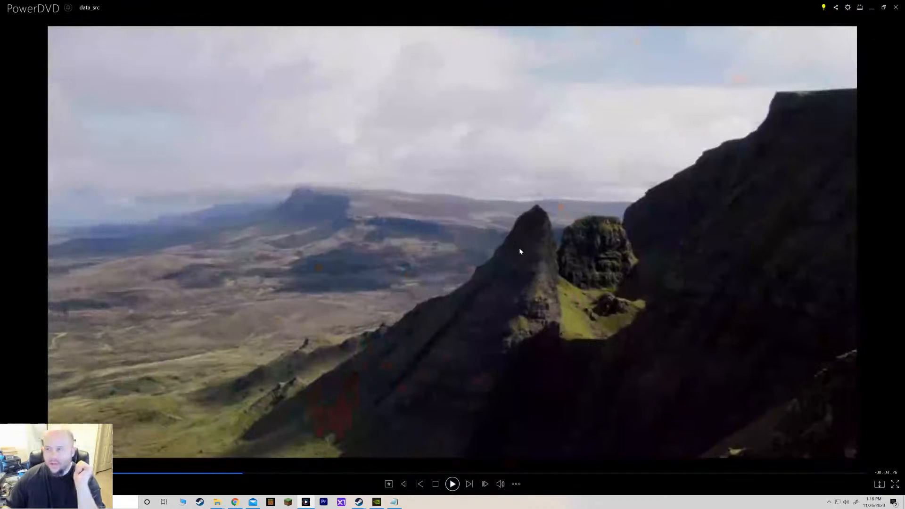
{"action": "left_click", "coordinate": [898, 8]}
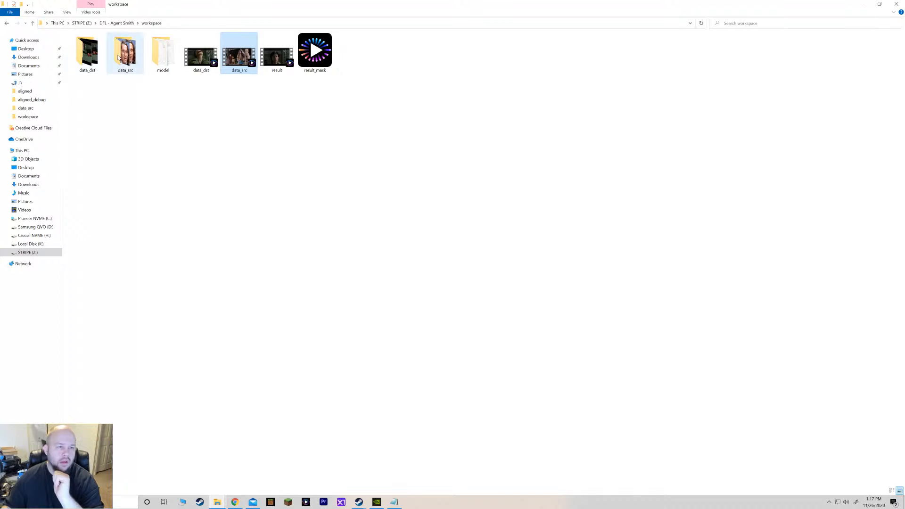
Inspect the data_src folder's extracted frames and aligned subfolder, opening frame 00025 for a look.
{"action": "double_click", "coordinate": [99, 55]}
{"action": "left_click", "coordinate": [7, 24]}
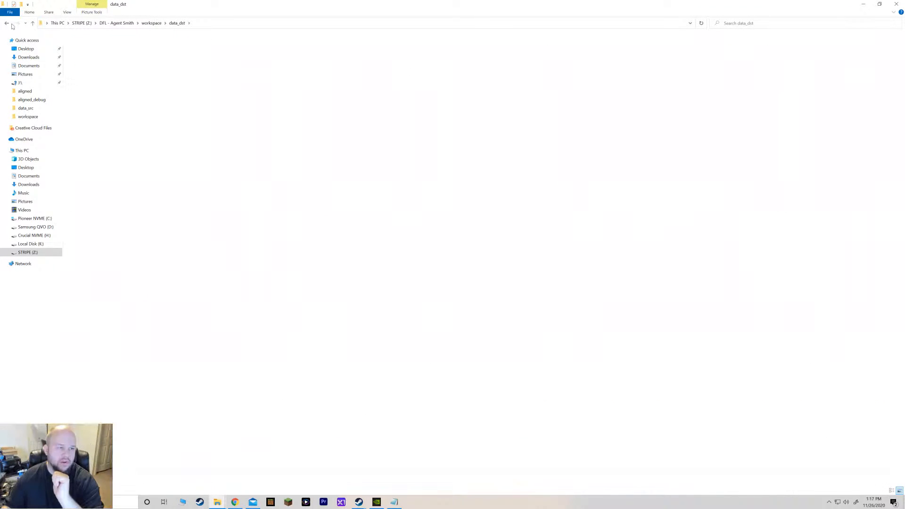
{"action": "double_click", "coordinate": [120, 60]}
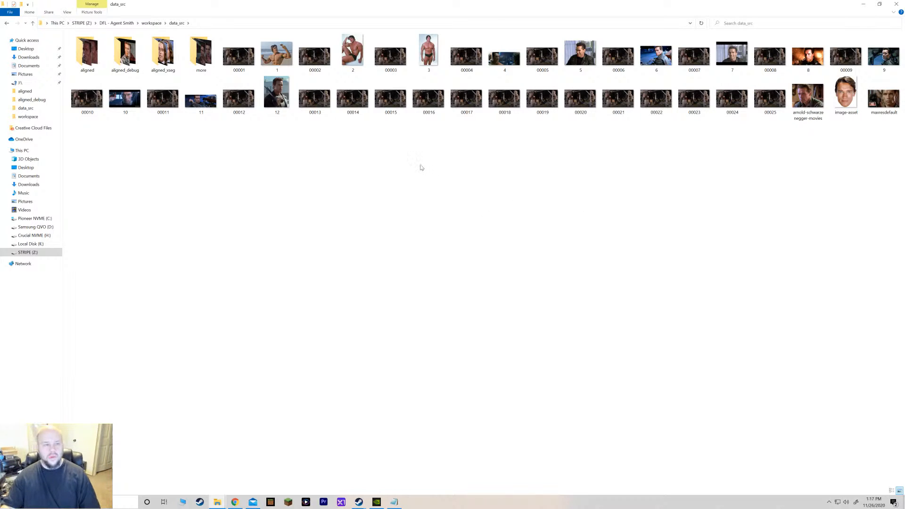
{"action": "double_click", "coordinate": [87, 52]}
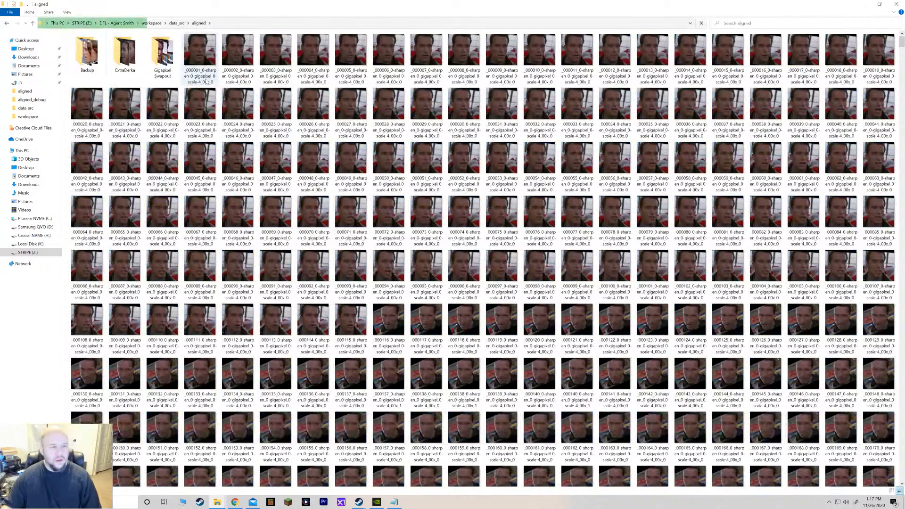
{"action": "left_click", "coordinate": [6, 23]}
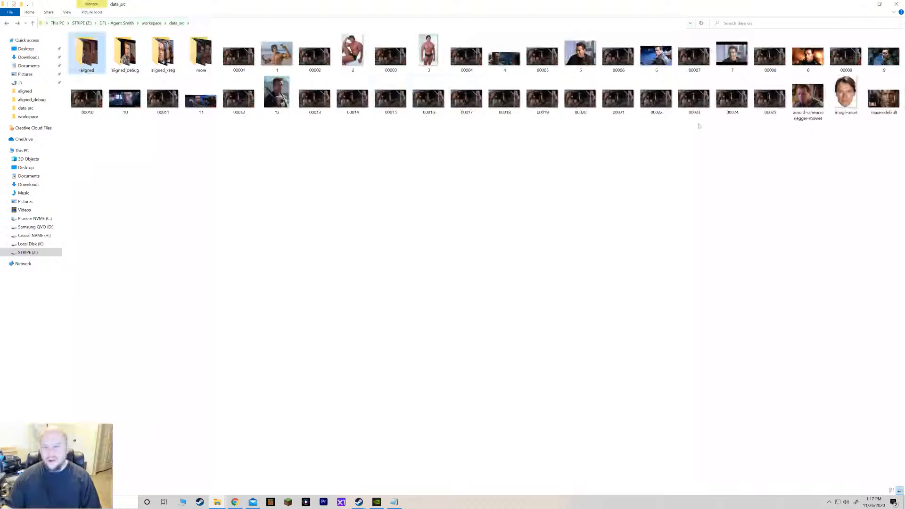
{"action": "double_click", "coordinate": [770, 99]}
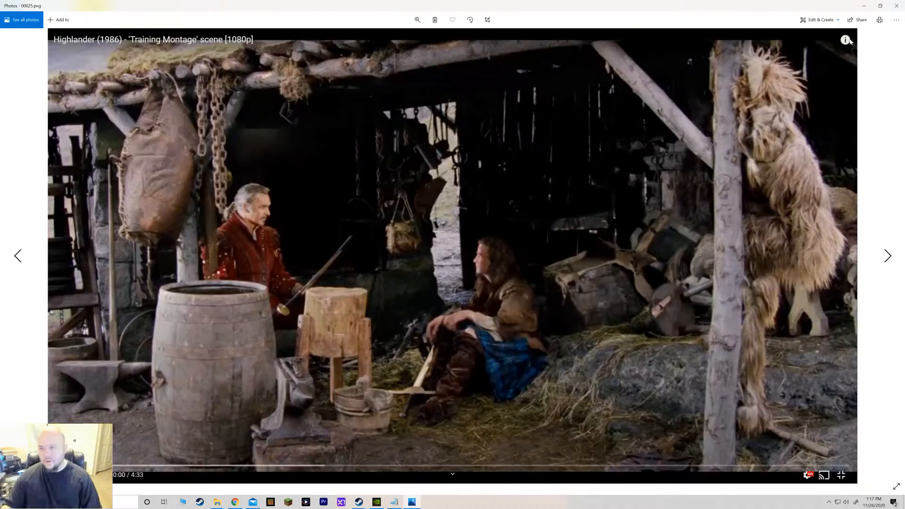
{"action": "left_click", "coordinate": [896, 5]}
{"action": "left_click", "coordinate": [566, 214]}
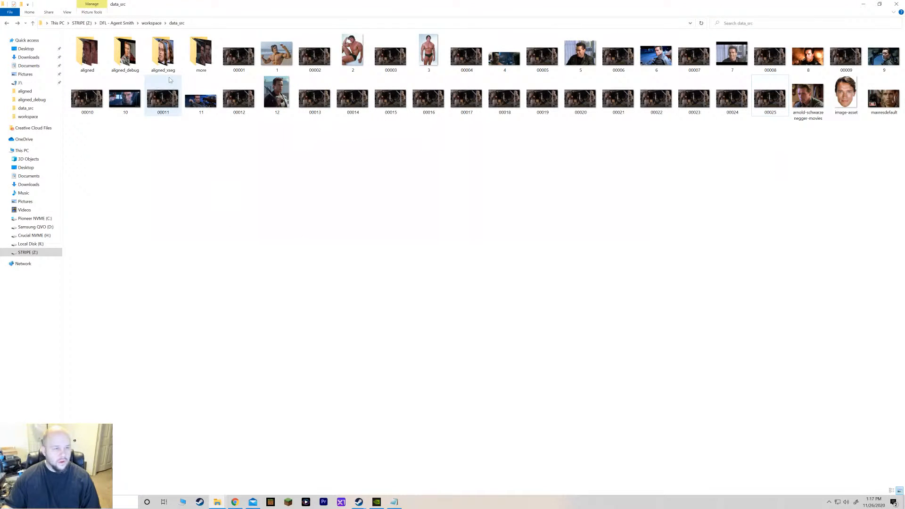
Go back to the DFL - Agent Smith folder and compare the data_src faceset extract batch files.
{"action": "left_click", "coordinate": [152, 23]}
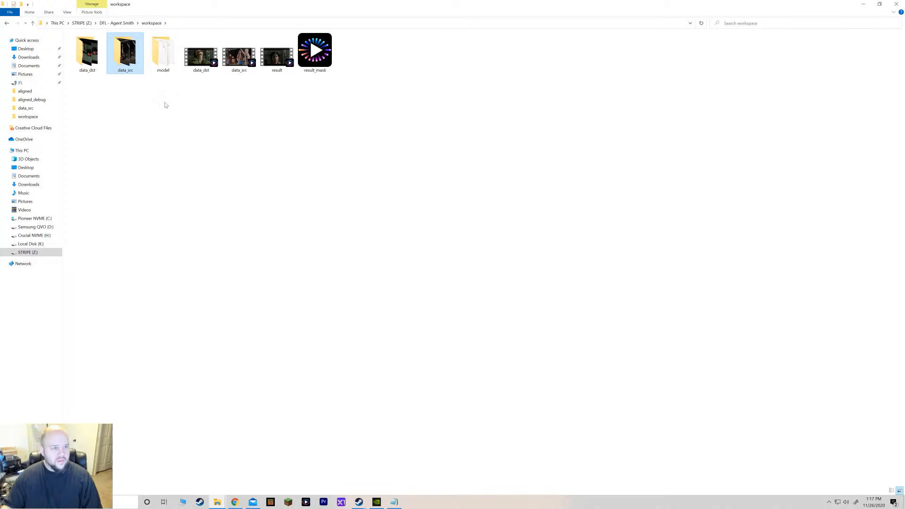
{"action": "left_click", "coordinate": [116, 23]}
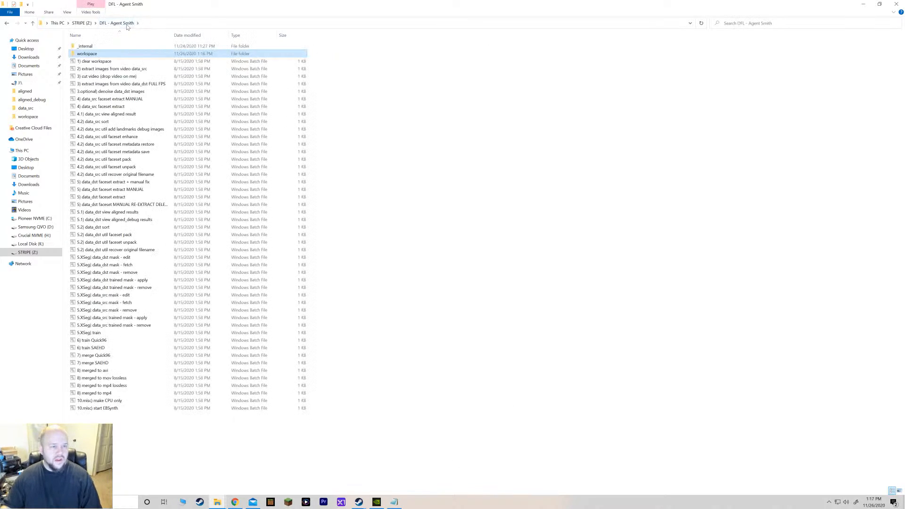
{"action": "left_click", "coordinate": [120, 109]}
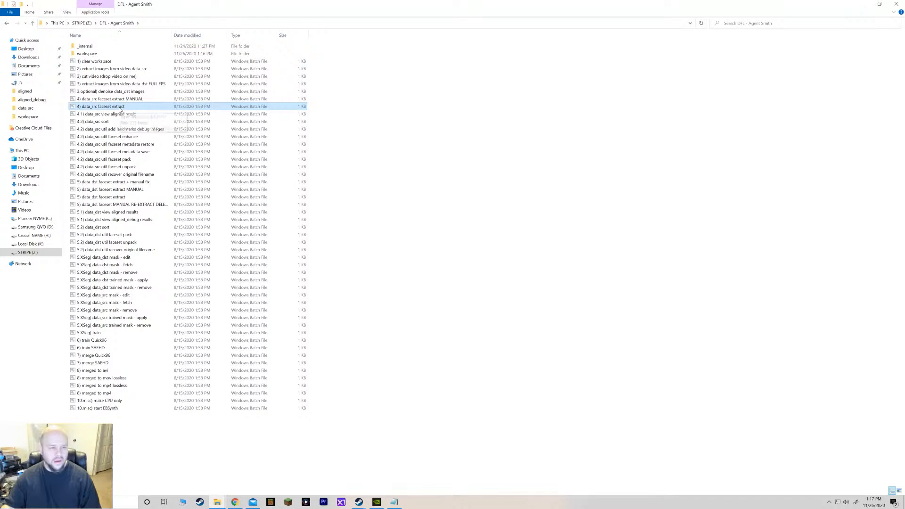
{"action": "left_click", "coordinate": [124, 100]}
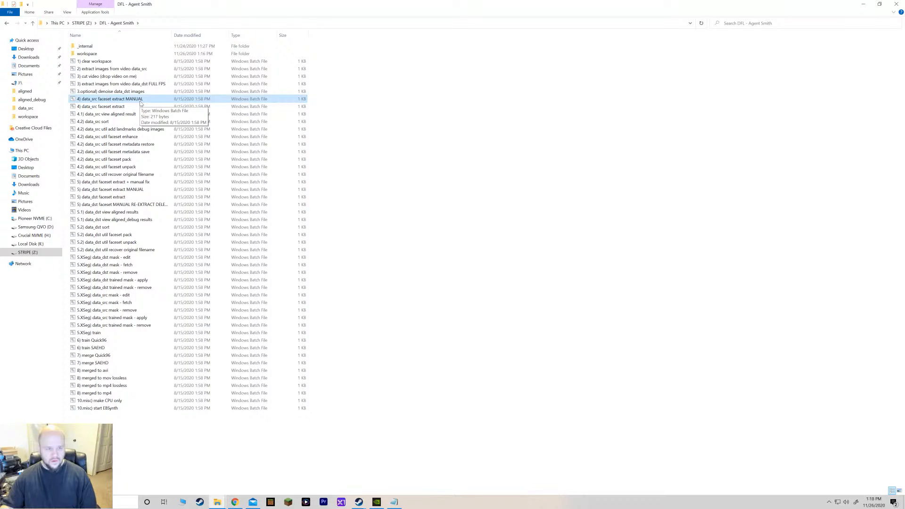
{"action": "left_click", "coordinate": [218, 504]}
{"action": "left_click", "coordinate": [205, 487]}
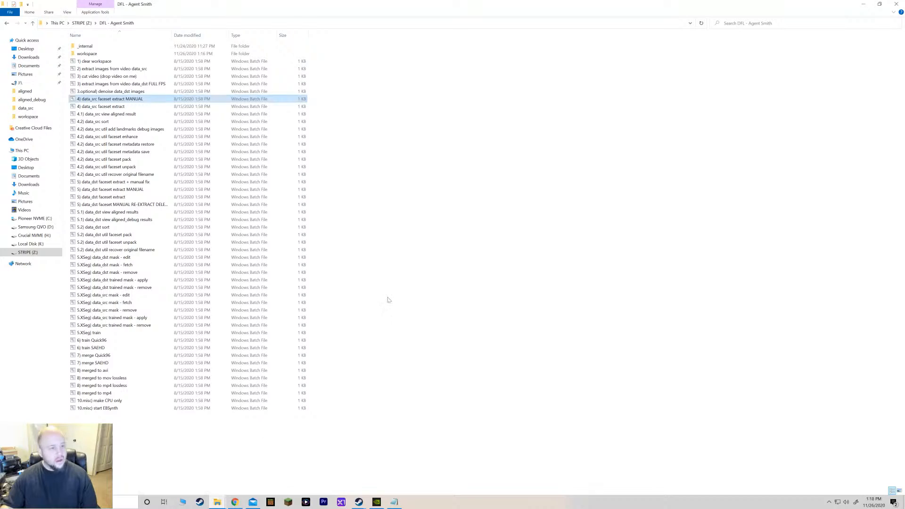
{"action": "left_click", "coordinate": [89, 24]}
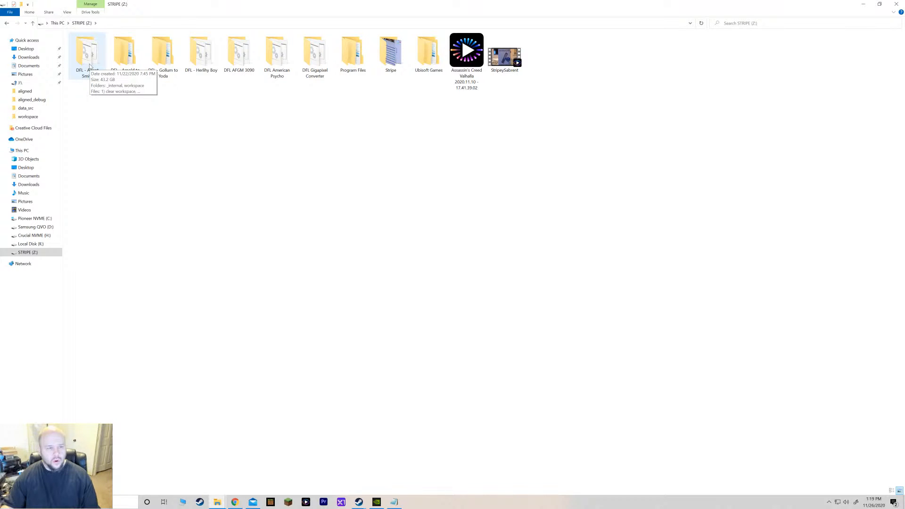
{"action": "double_click", "coordinate": [92, 56]}
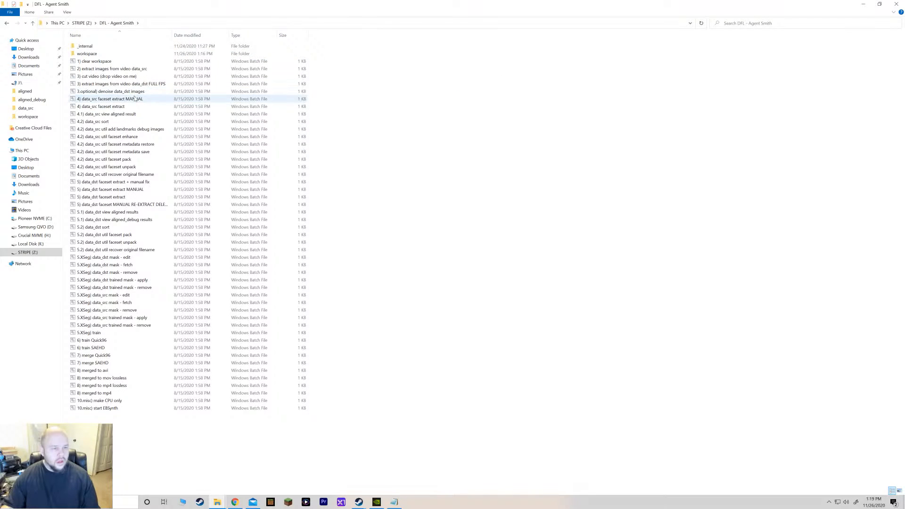
Try to run "4) data_src faceset extract MANUAL", closing its console window.
{"action": "left_click", "coordinate": [130, 100]}
{"action": "double_click", "coordinate": [130, 101]}
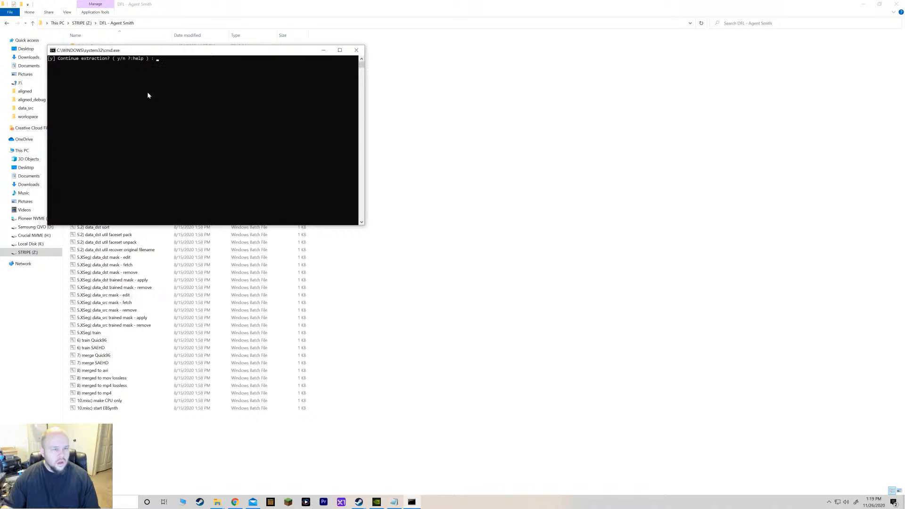
{"action": "left_click", "coordinate": [356, 50]}
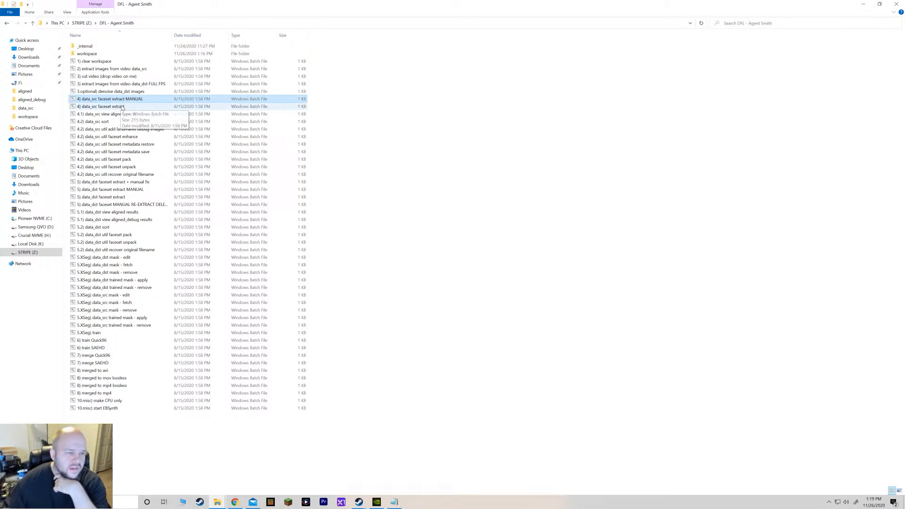
Run the "4) data_src faceset extract" batch file.
{"action": "left_click", "coordinate": [122, 106]}
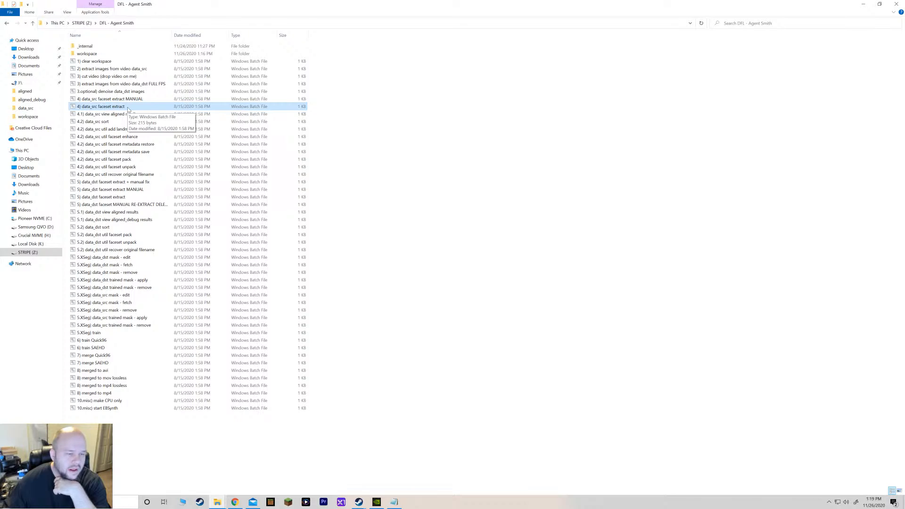
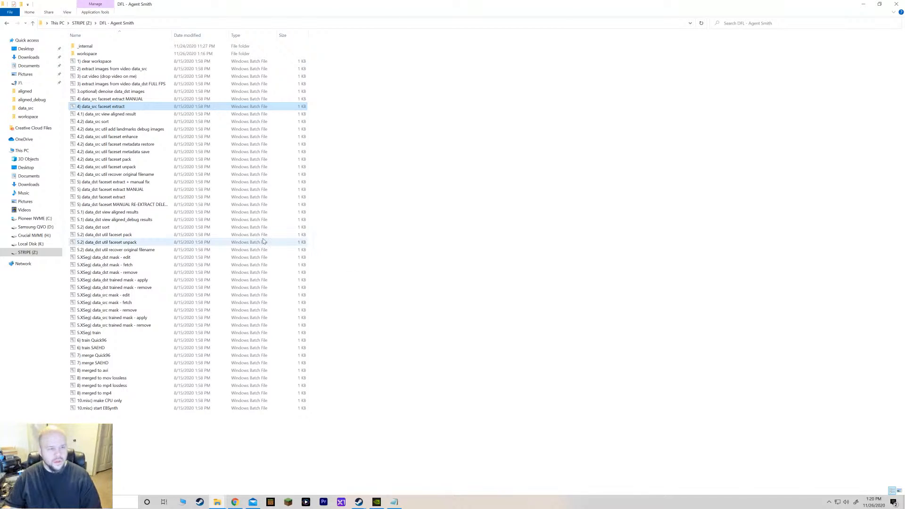
Open the DeepFaceLab_NVIDIA folder inside DFL - Arnold to Yoda and try running "4) data_src faceset extract MANUAL", closing its console.
{"action": "left_click", "coordinate": [140, 100]}
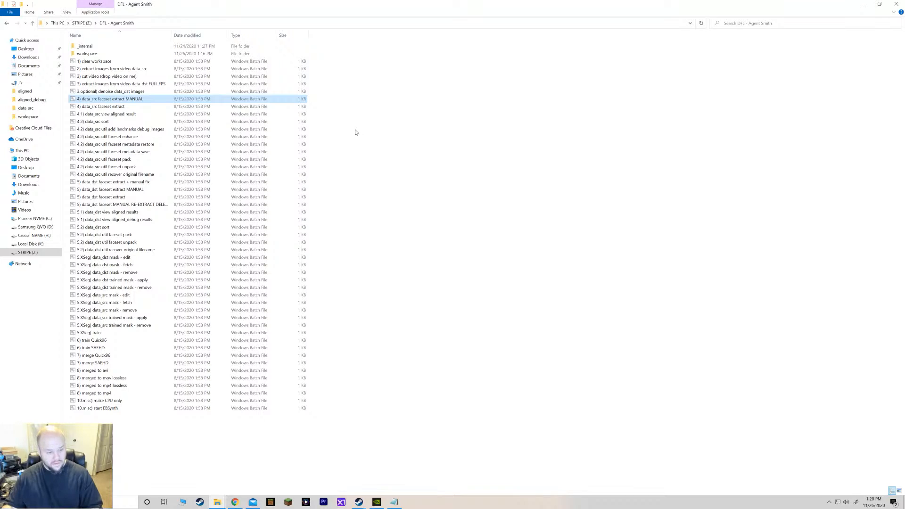
{"action": "left_click", "coordinate": [81, 23]}
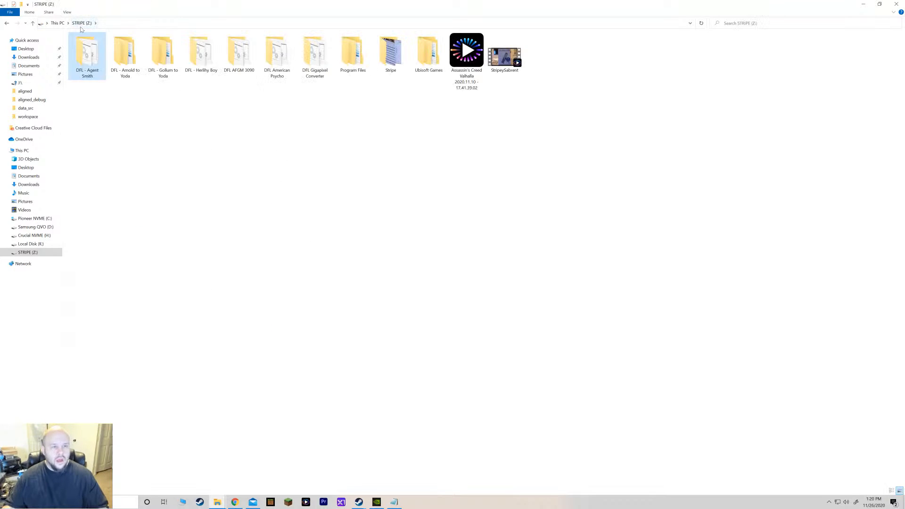
{"action": "double_click", "coordinate": [126, 65]}
{"action": "double_click", "coordinate": [100, 48]}
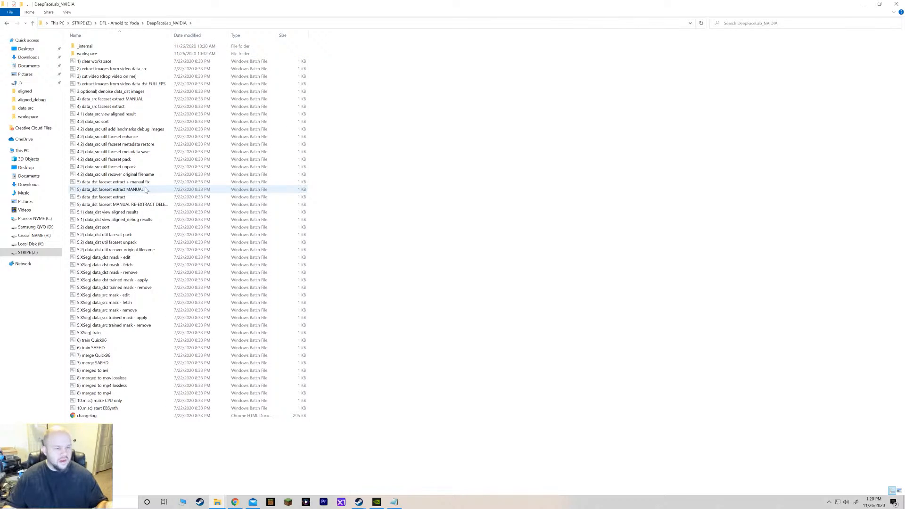
{"action": "double_click", "coordinate": [128, 101]}
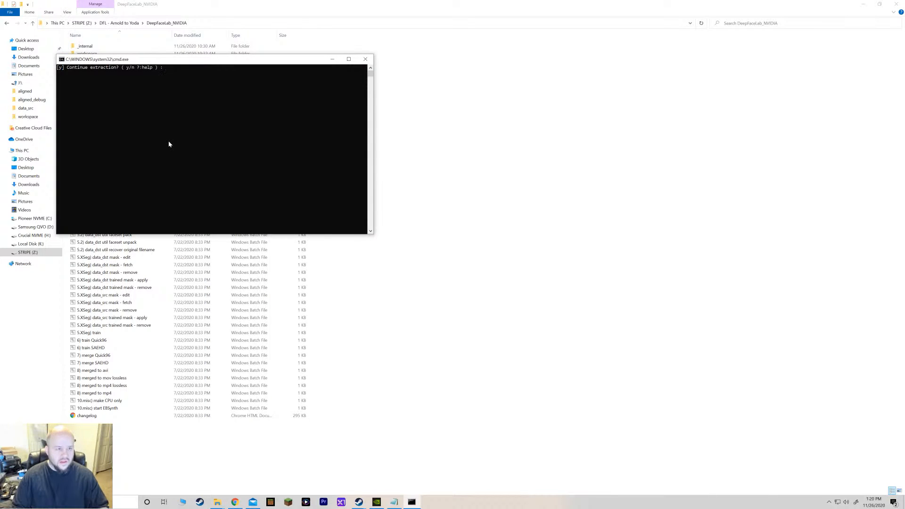
{"action": "key", "text": "Return"}
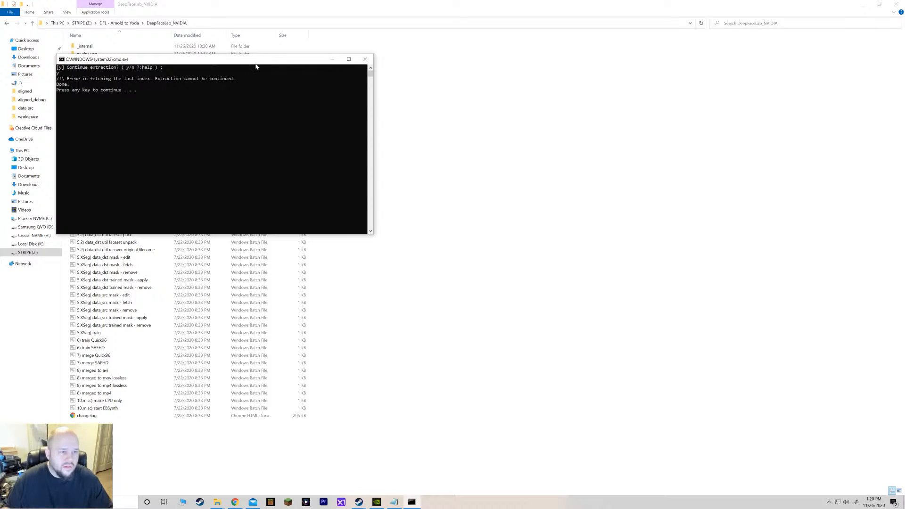
{"action": "left_click", "coordinate": [366, 60]}
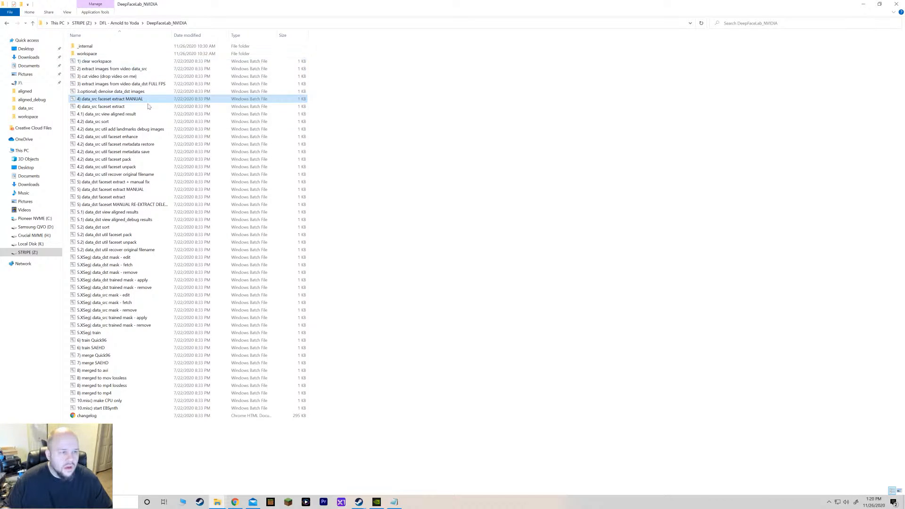
Check the workspace folder contents, then try running "4) data_src faceset extract" and close its console.
{"action": "double_click", "coordinate": [112, 55]}
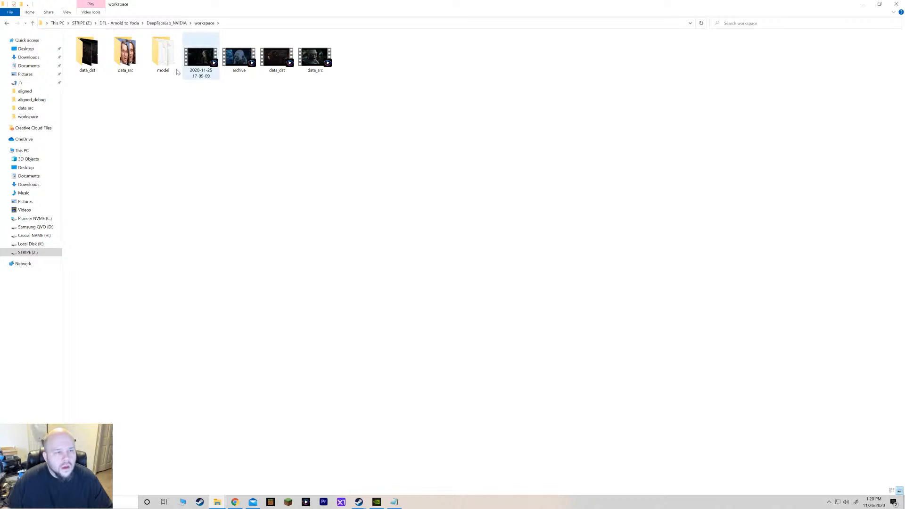
{"action": "left_click", "coordinate": [8, 25]}
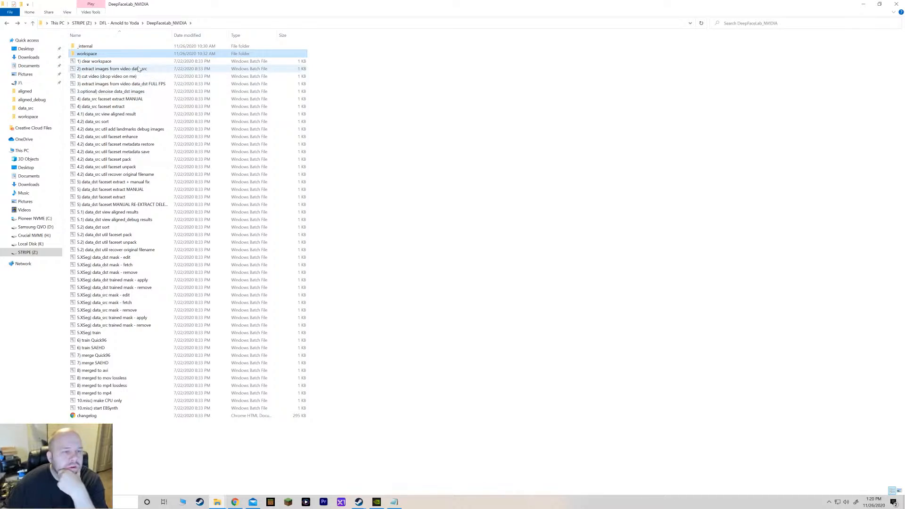
{"action": "left_click", "coordinate": [128, 108]}
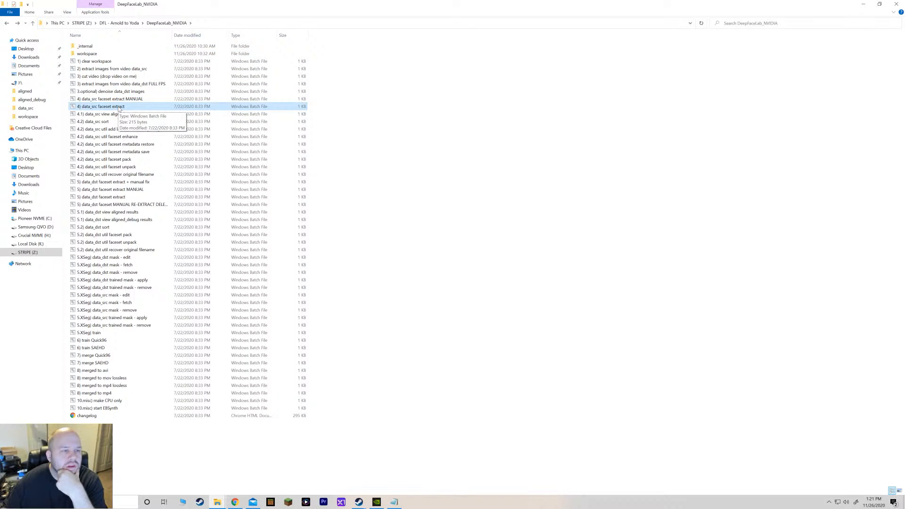
{"action": "double_click", "coordinate": [120, 107]}
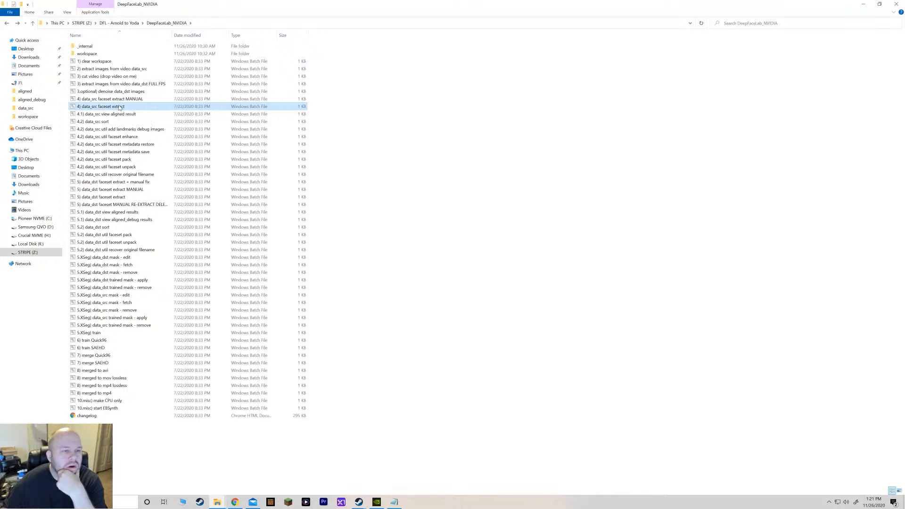
{"action": "left_click", "coordinate": [375, 67]}
Revisit the workspace folder, then run "4) data_src faceset extract MANUAL" answering y to continue extraction, and close the console.
{"action": "double_click", "coordinate": [139, 53]}
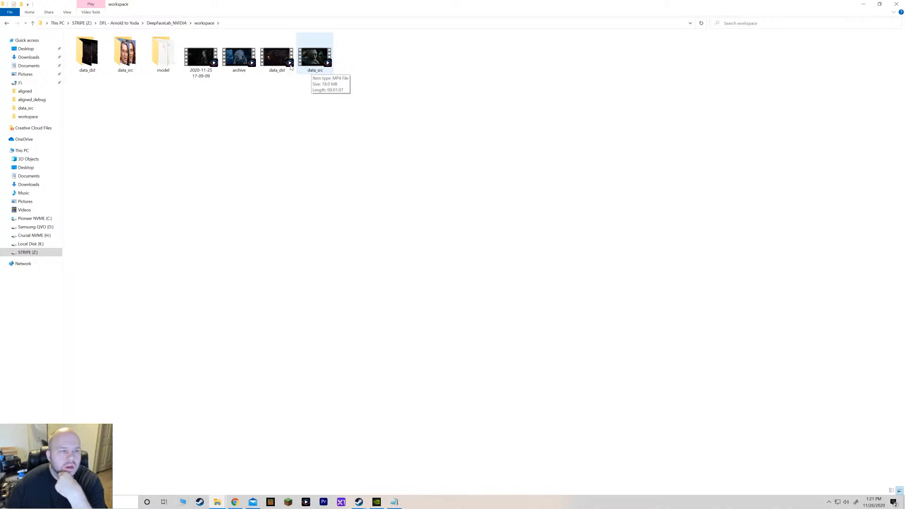
{"action": "left_click", "coordinate": [162, 23]}
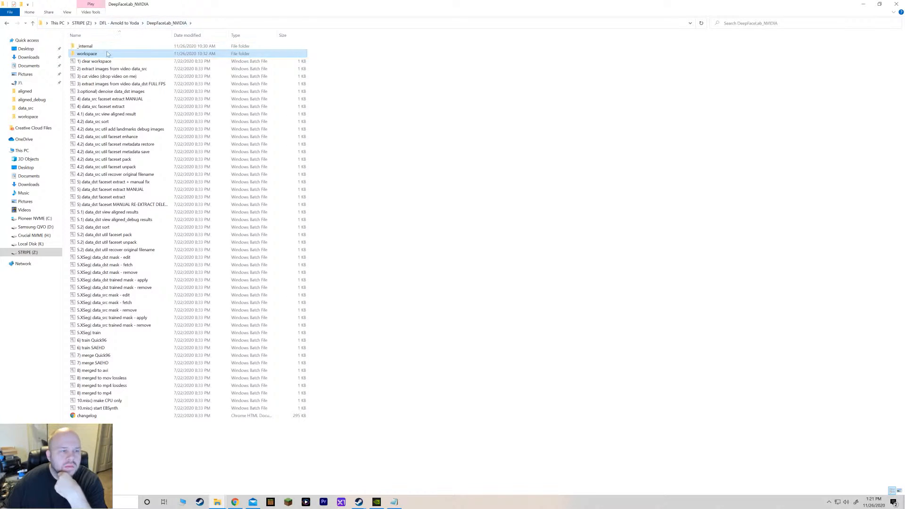
{"action": "double_click", "coordinate": [125, 100]}
{"action": "type", "text": "y"}
{"action": "key", "text": "Return"}
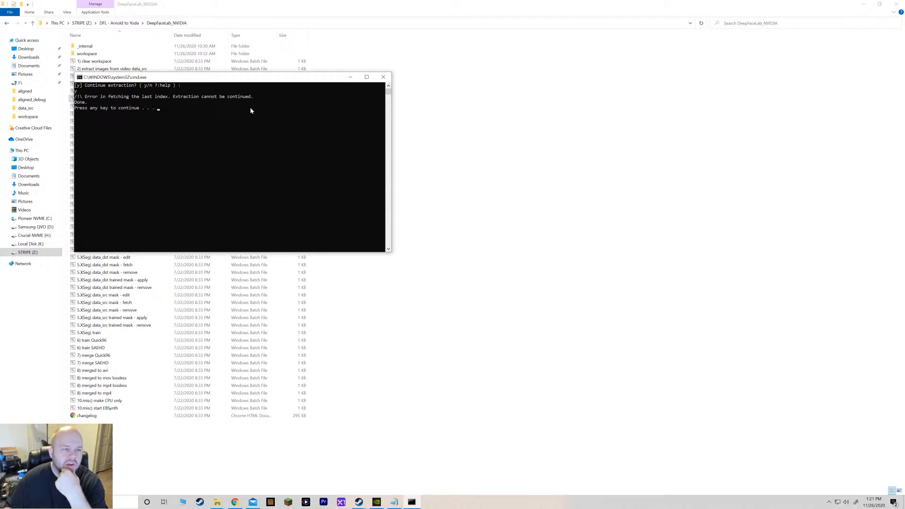
{"action": "left_click", "coordinate": [383, 76]}
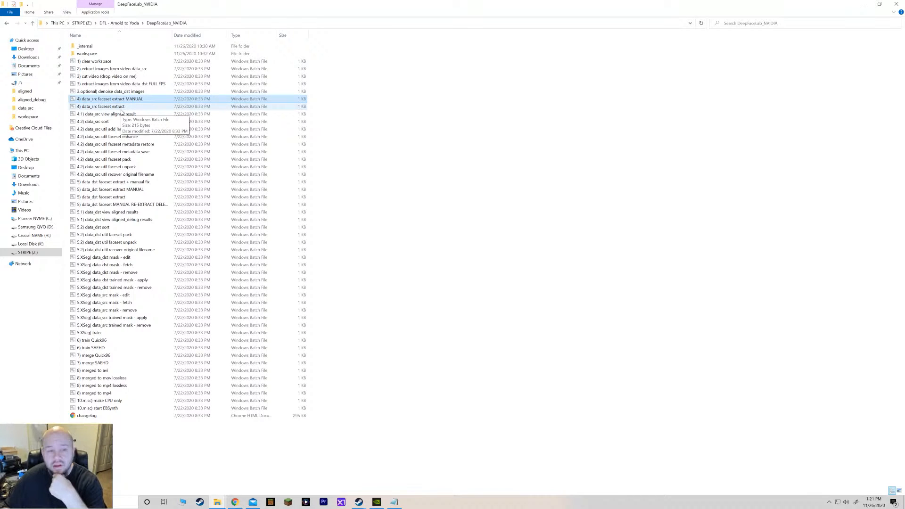
Try "4) data_src faceset extract" again, confirming the prompt and closing its console.
{"action": "double_click", "coordinate": [120, 108]}
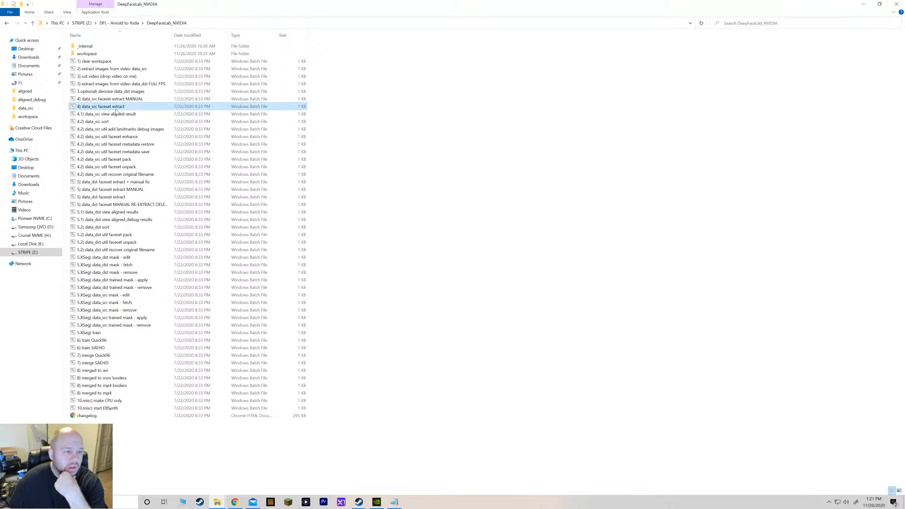
{"action": "key", "text": "Return"}
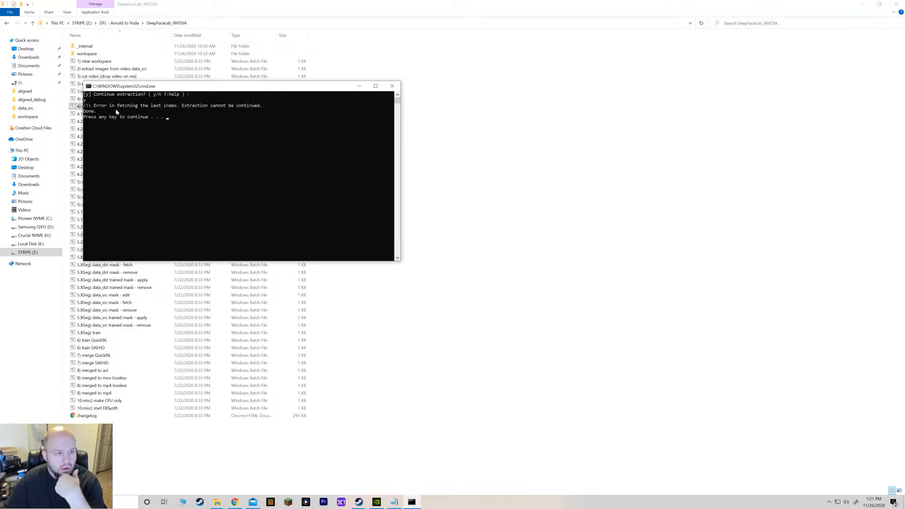
{"action": "left_click", "coordinate": [392, 86]}
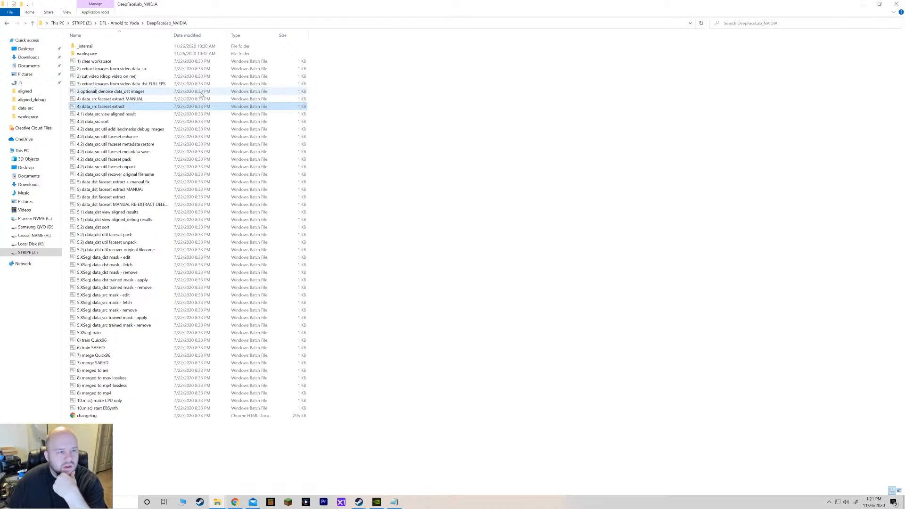
Run "2) extract images from video data_src" with the default setting and bring its progress console up from the workspace folder.
{"action": "double_click", "coordinate": [135, 72]}
{"action": "key", "text": "Return"}
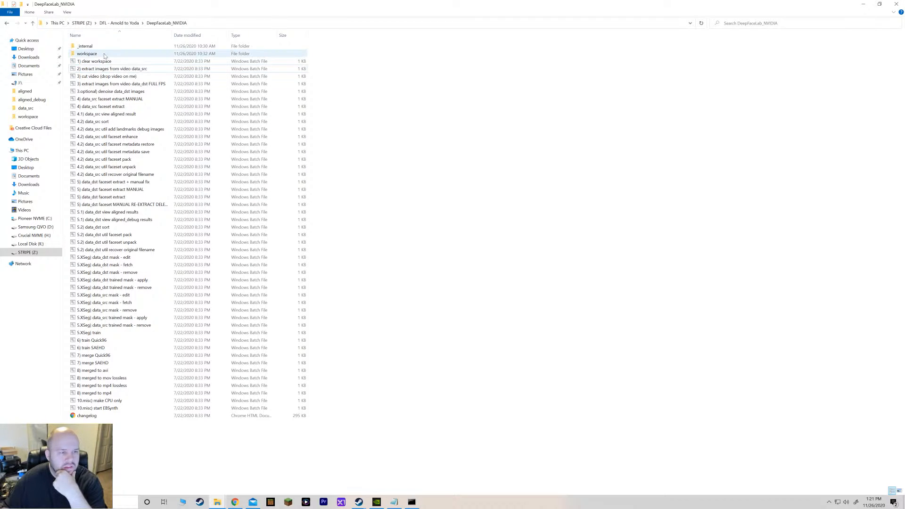
{"action": "double_click", "coordinate": [142, 53]}
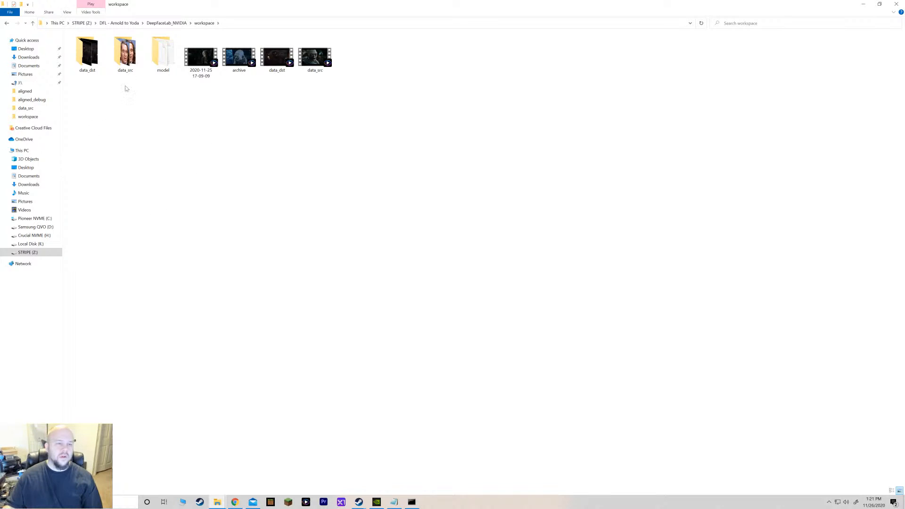
{"action": "mouse_move", "coordinate": [133, 65]}
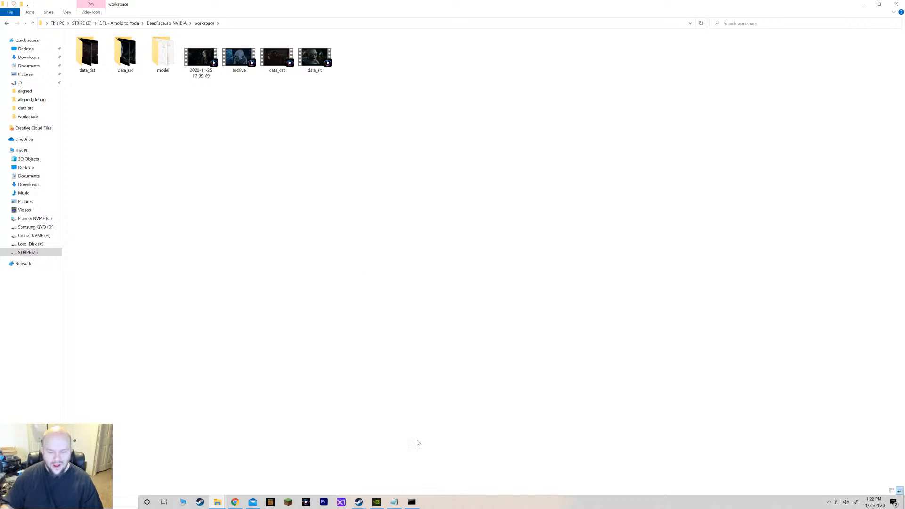
{"action": "left_click", "coordinate": [415, 504]}
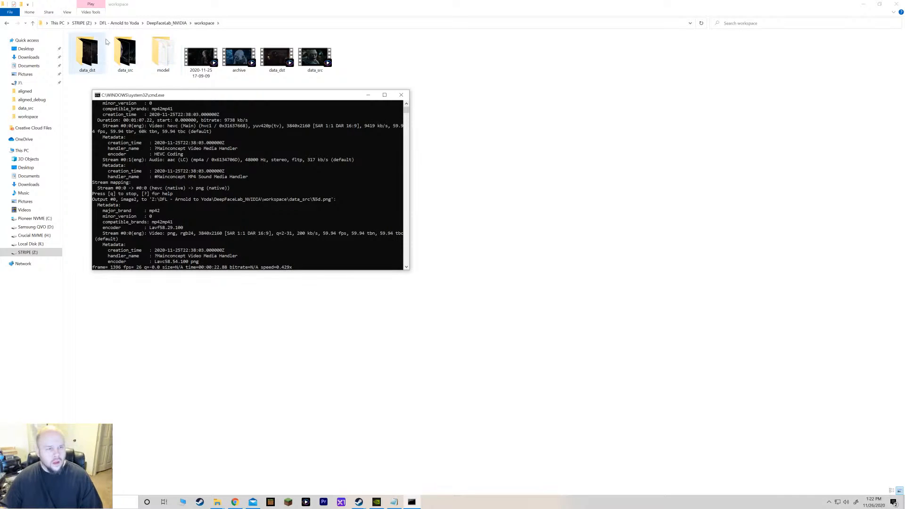
Move the frame-extraction console window beside the DeepFaceLab_NVIDIA file list.
{"action": "left_click", "coordinate": [171, 25]}
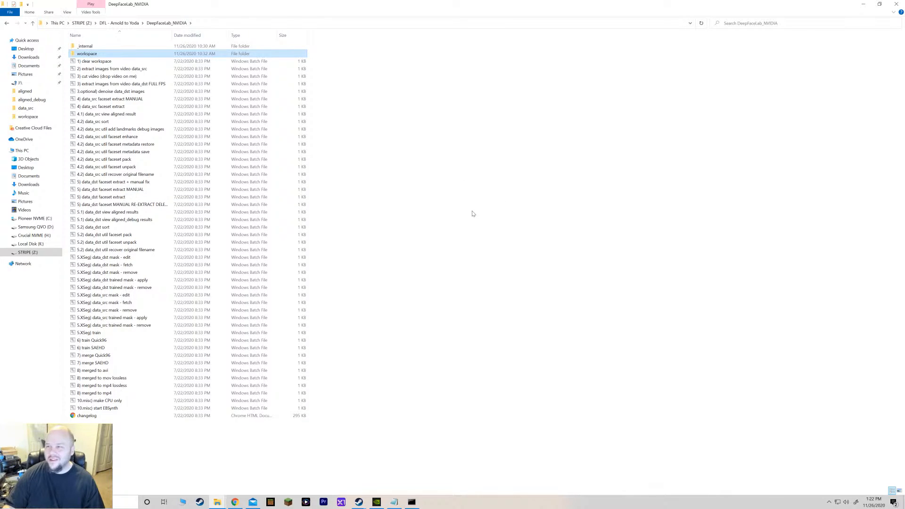
{"action": "left_click", "coordinate": [411, 501]}
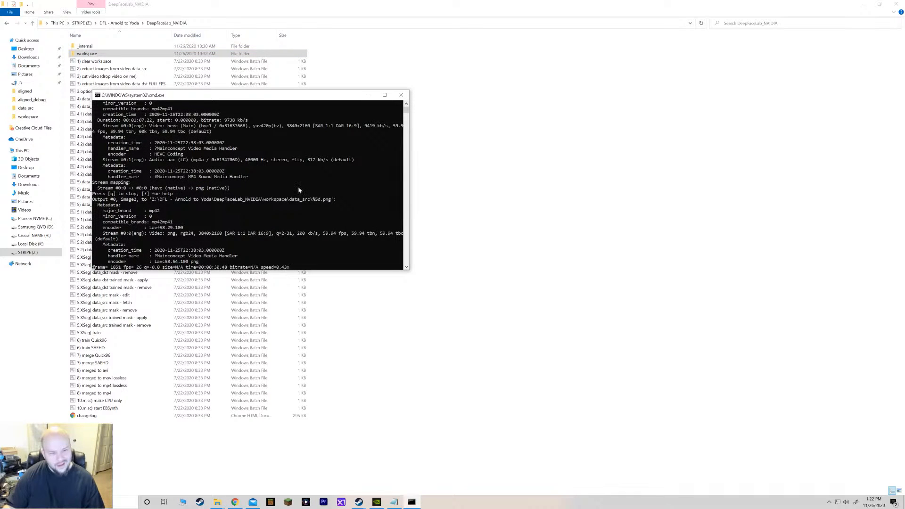
{"action": "left_click_drag", "start_coordinate": [233, 100], "coordinate": [504, 135]}
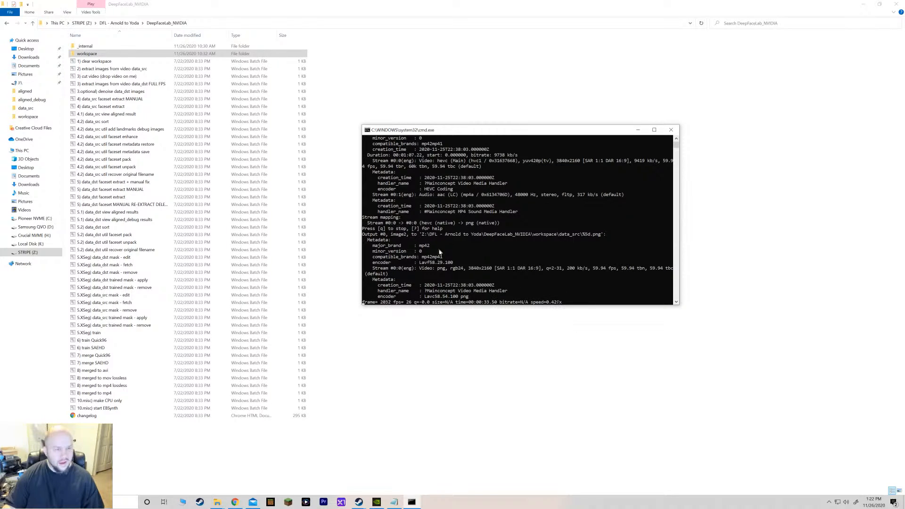
Delete the images 10, 11 and 12 from workspace\data_src and dismiss the finished frame-extraction console.
{"action": "double_click", "coordinate": [94, 54]}
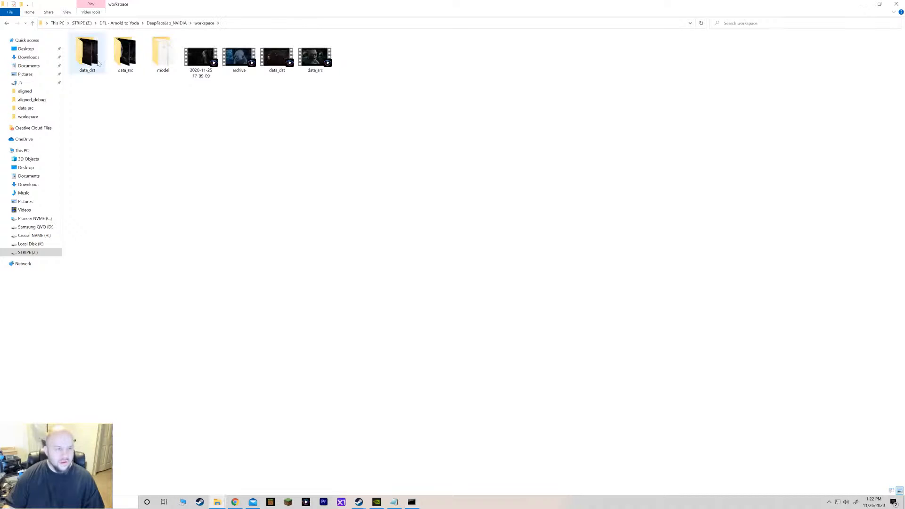
{"action": "double_click", "coordinate": [125, 56]}
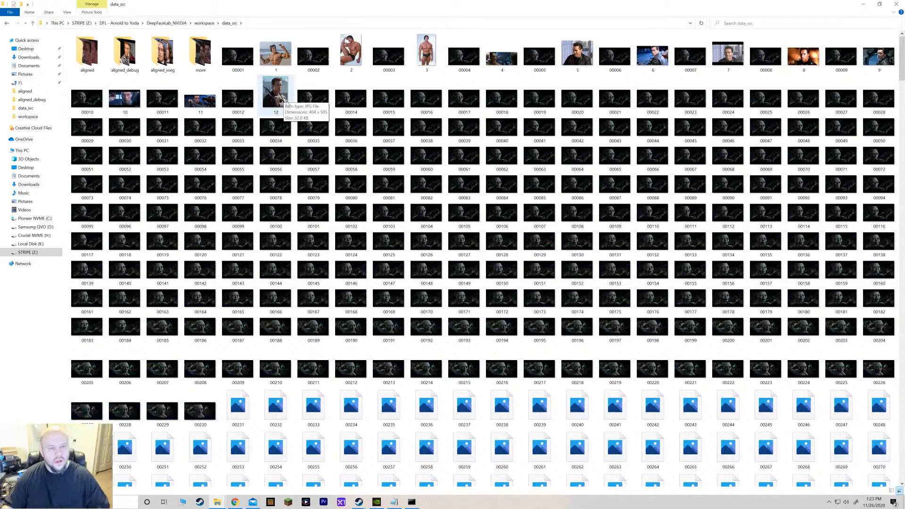
{"action": "left_click", "coordinate": [286, 102]}
{"action": "left_click", "coordinate": [201, 100], "text": "ctrl"}
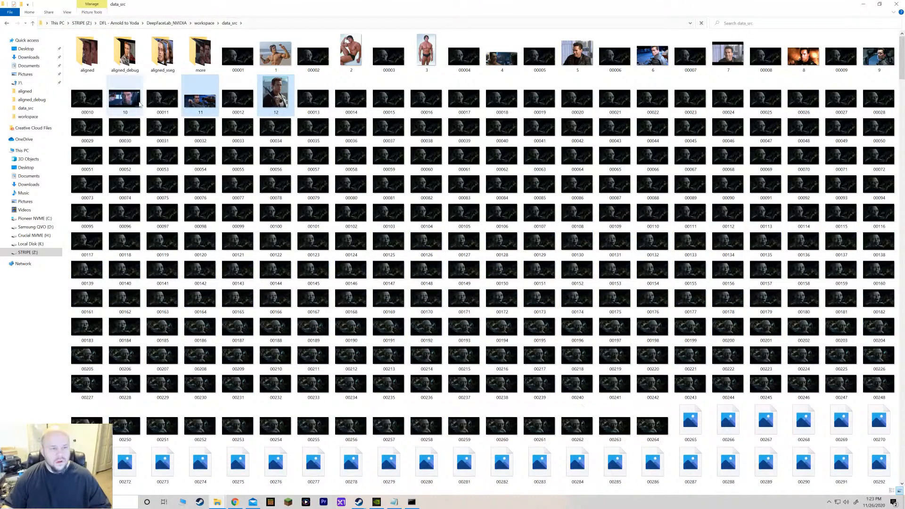
{"action": "left_click", "coordinate": [125, 100], "text": "ctrl"}
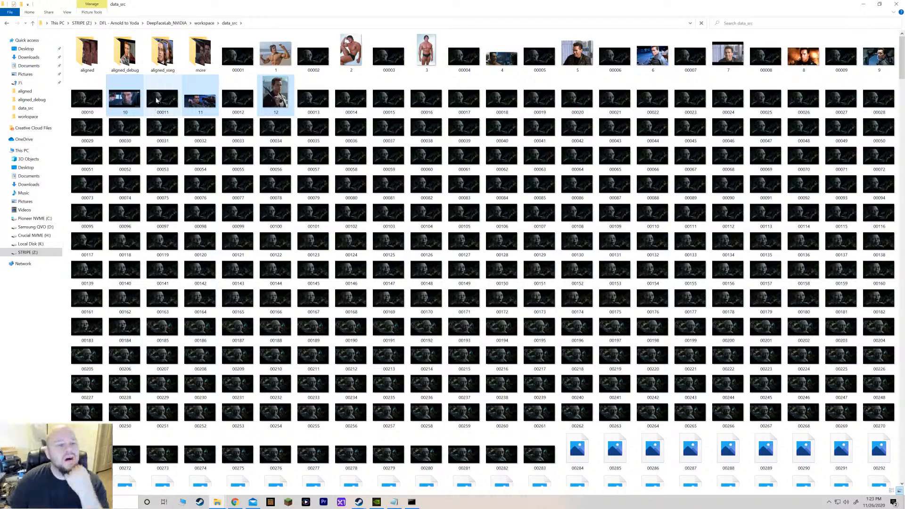
{"action": "key", "text": "Delete"}
{"action": "left_click", "coordinate": [8, 23]}
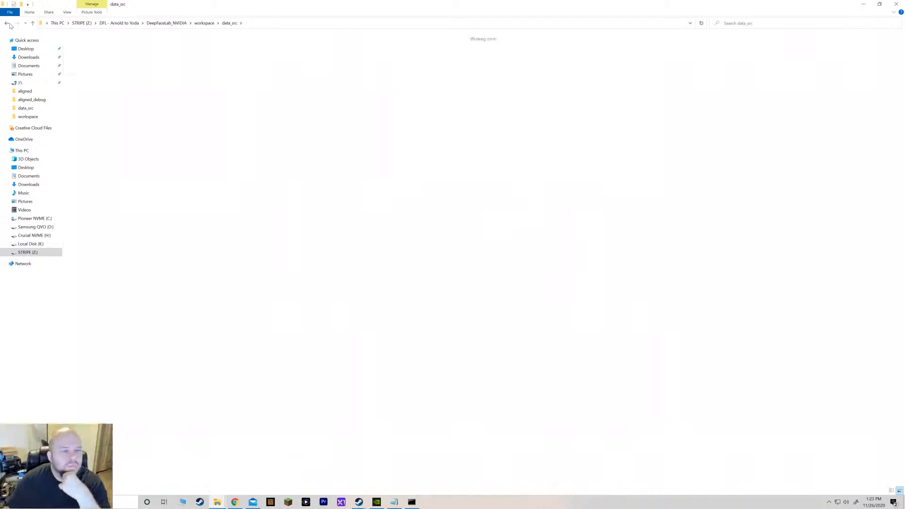
{"action": "left_click", "coordinate": [412, 501]}
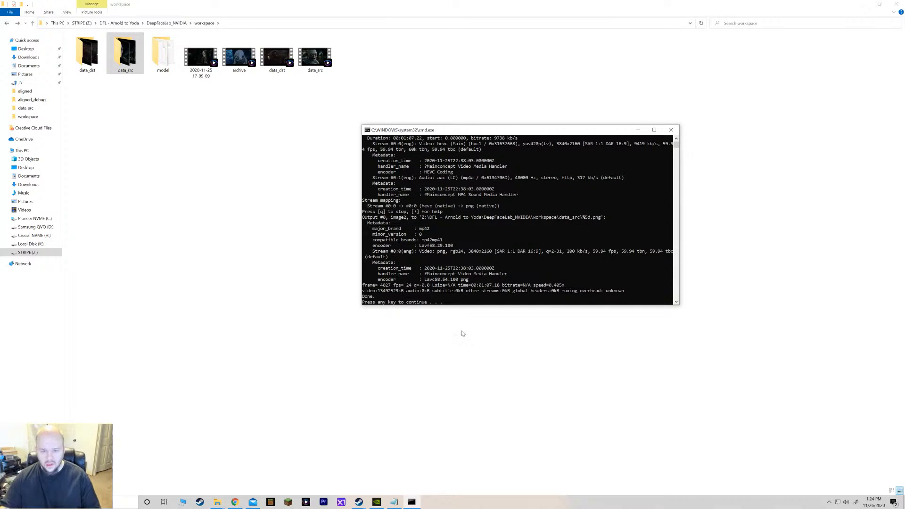
{"action": "key", "text": "Return"}
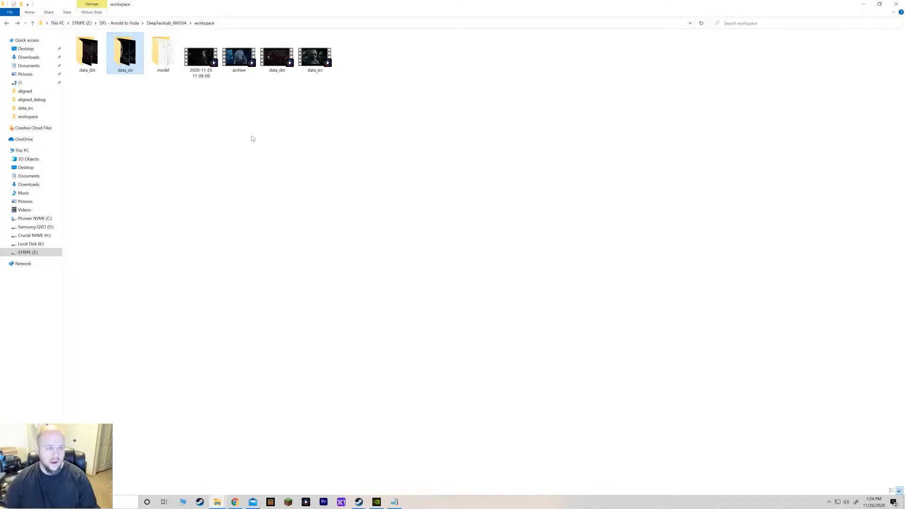
Try running "4) data_src faceset extract MANUAL" once more, closing its console.
{"action": "left_click", "coordinate": [167, 23]}
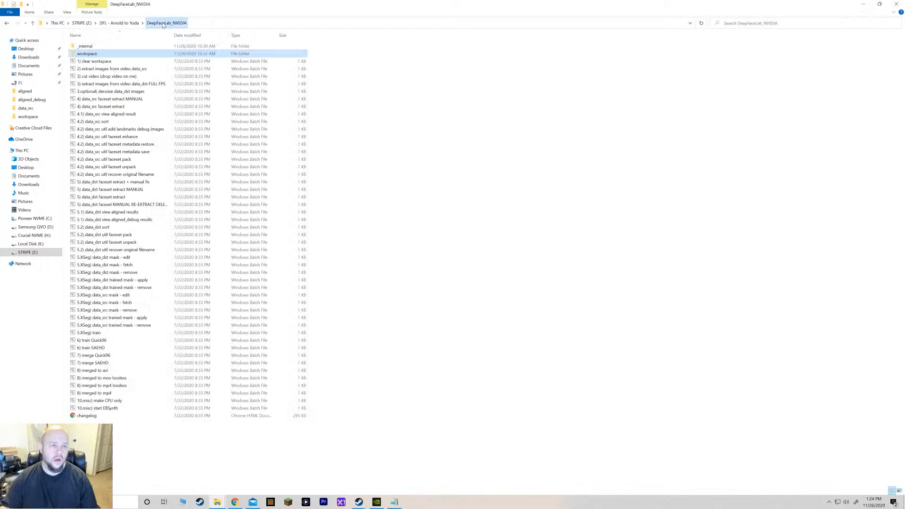
{"action": "double_click", "coordinate": [135, 100]}
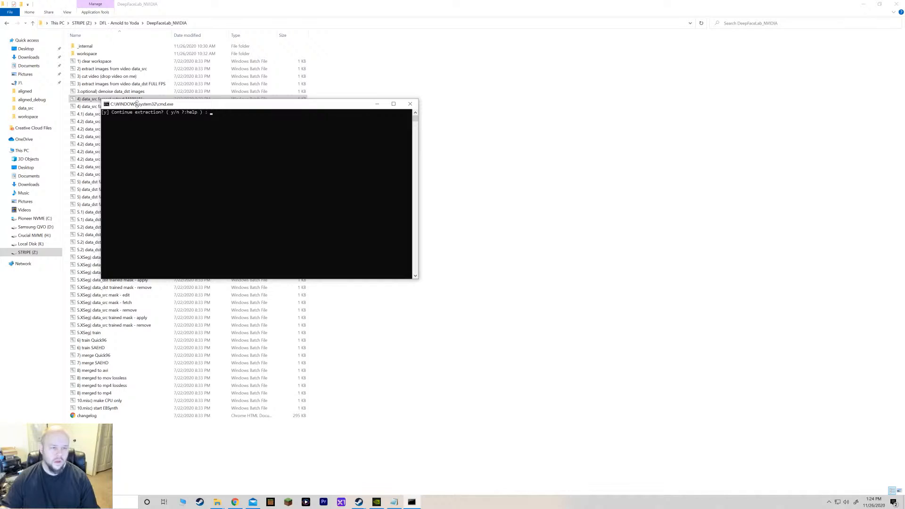
{"action": "key", "text": "Return"}
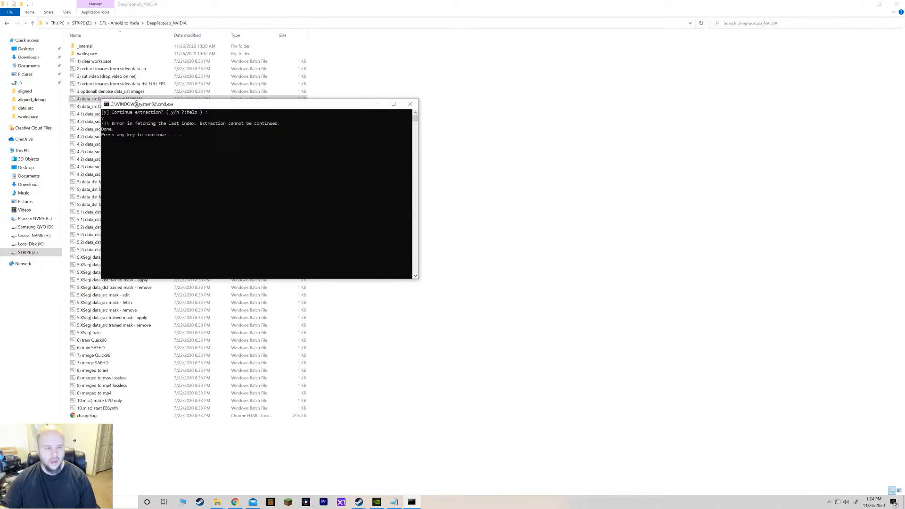
{"action": "left_click", "coordinate": [409, 104]}
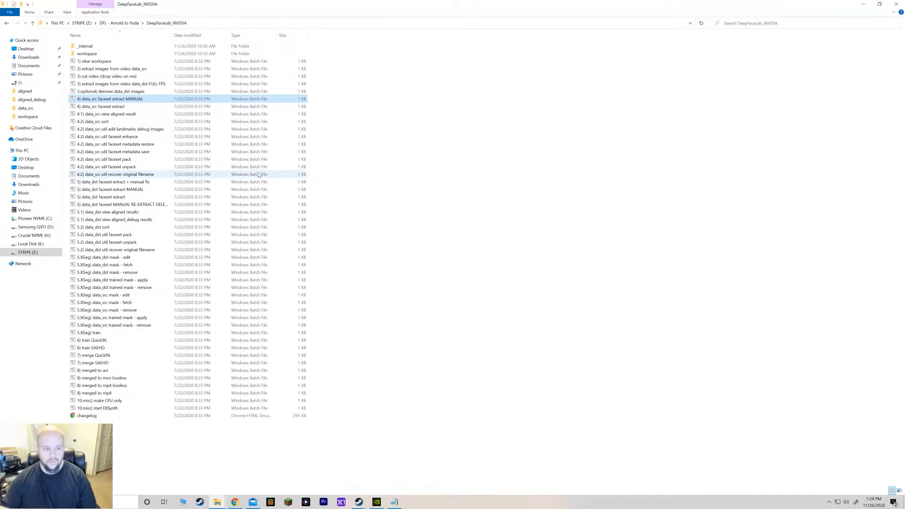
Browse the Arnold to Yoda project's workspace, checking the data_src, aligned_debug and aligned folders.
{"action": "left_click", "coordinate": [82, 23]}
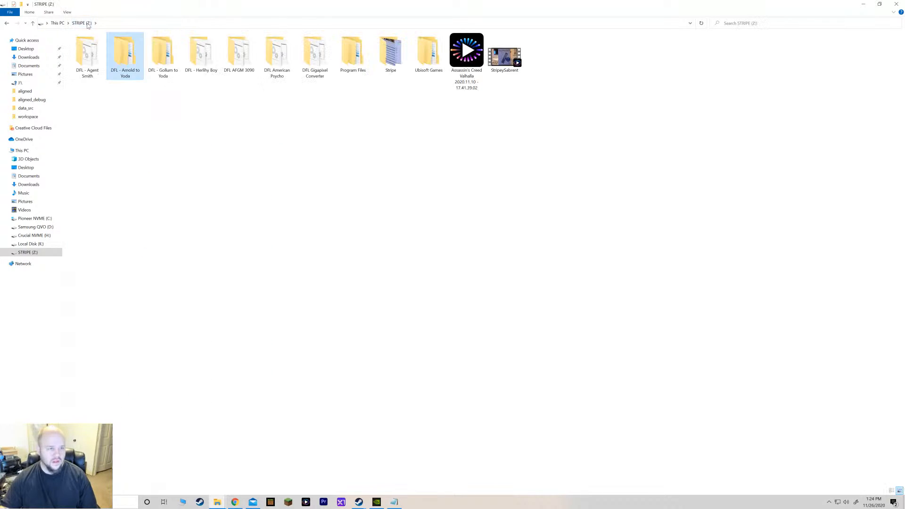
{"action": "double_click", "coordinate": [126, 64]}
{"action": "double_click", "coordinate": [95, 54]}
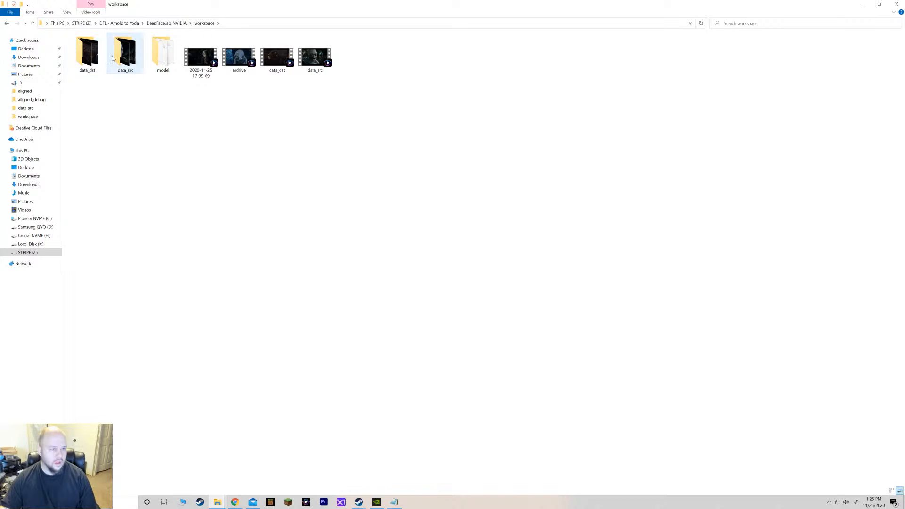
{"action": "double_click", "coordinate": [123, 56]}
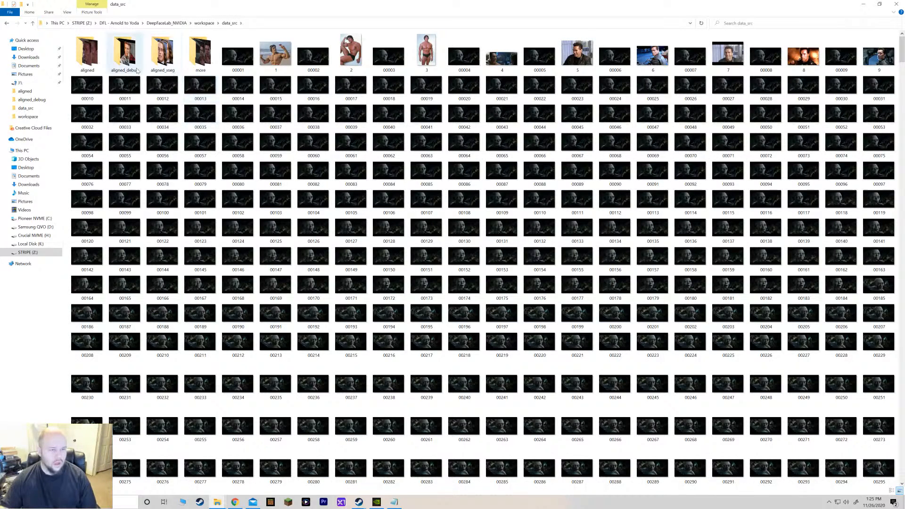
{"action": "double_click", "coordinate": [126, 54]}
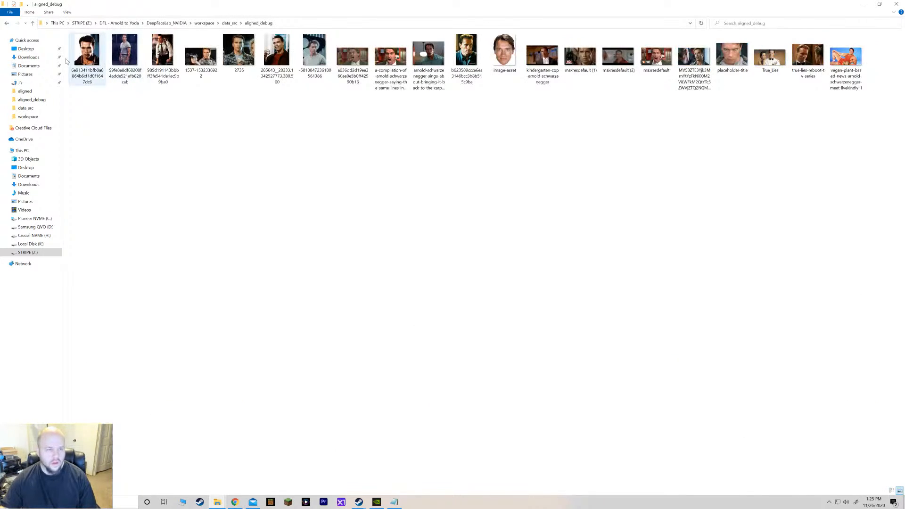
{"action": "left_click", "coordinate": [6, 23]}
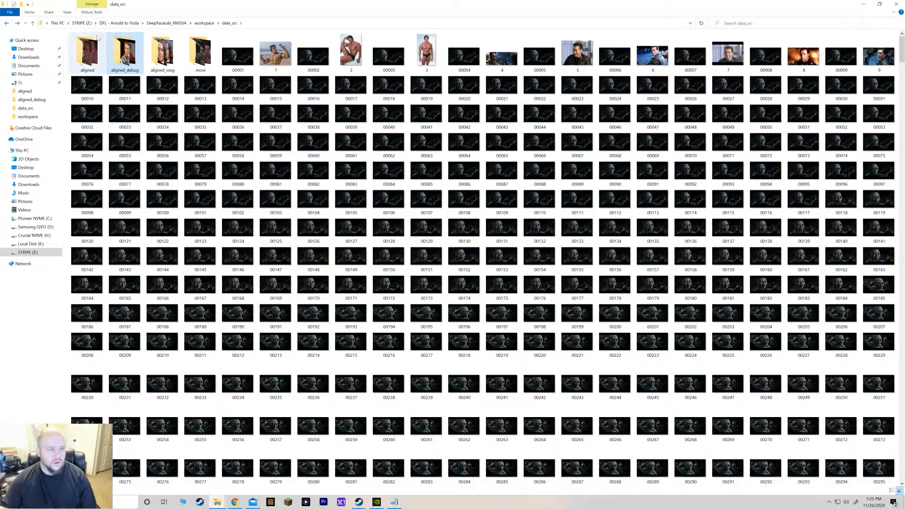
{"action": "double_click", "coordinate": [87, 57]}
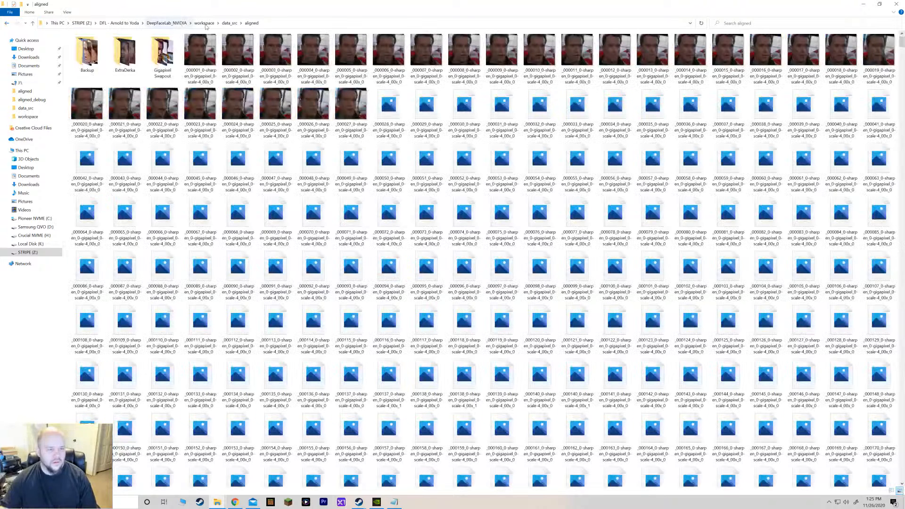
Delete debug images 00001 through 00035 from workspace\data_dst\aligned_debug.
{"action": "left_click", "coordinate": [204, 23]}
{"action": "double_click", "coordinate": [92, 59]}
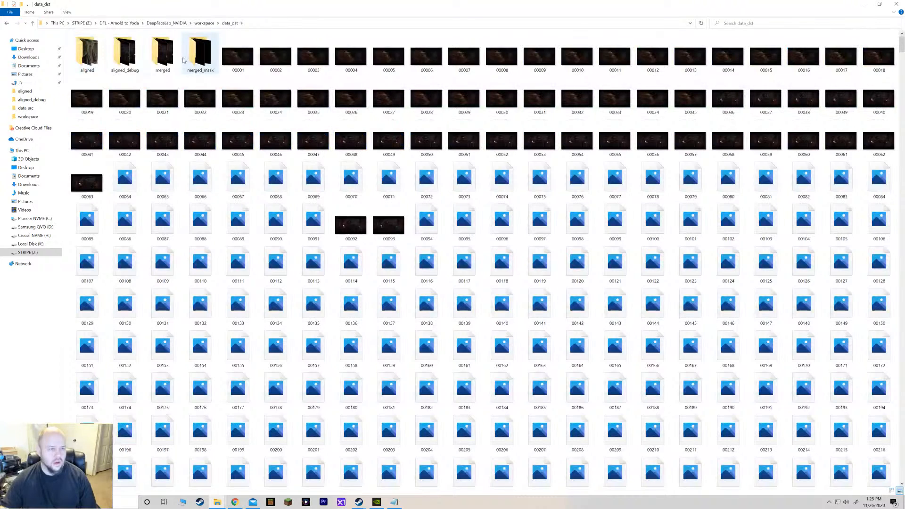
{"action": "double_click", "coordinate": [125, 52]}
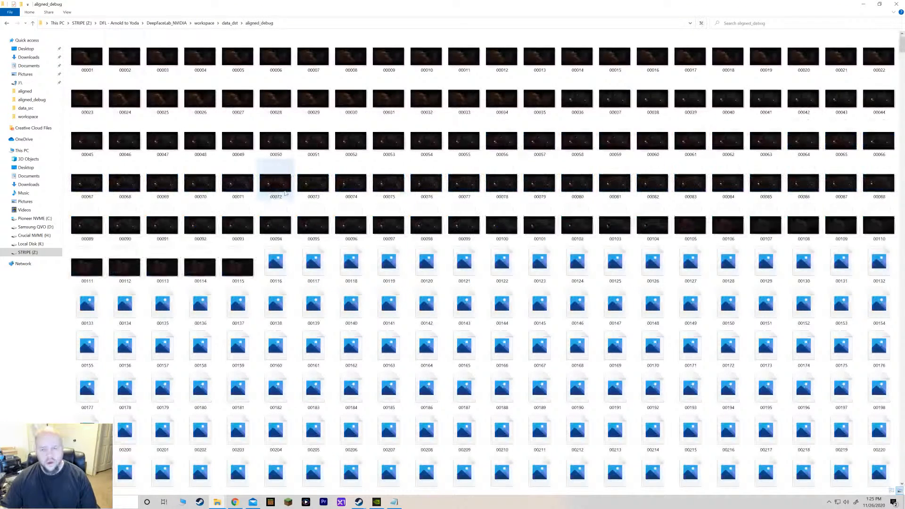
{"action": "left_click", "coordinate": [89, 58]}
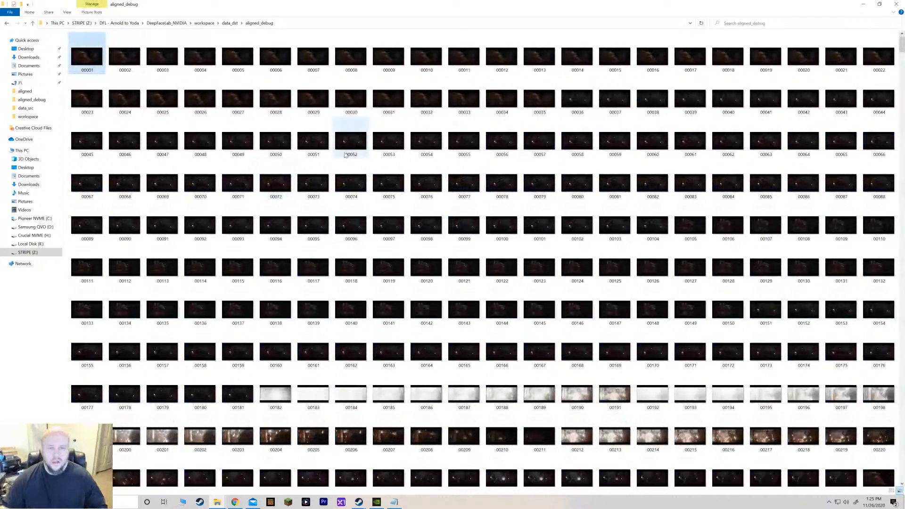
{"action": "left_click", "coordinate": [539, 99], "text": "shift"}
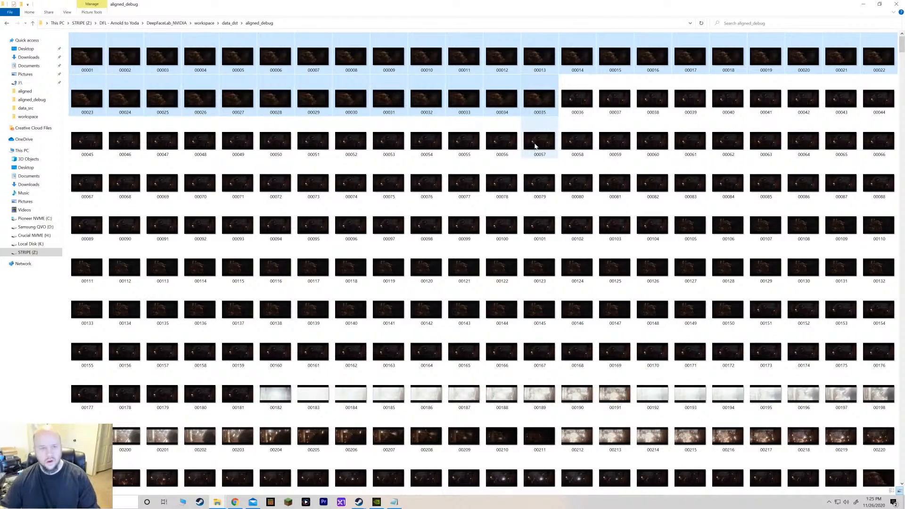
{"action": "key", "text": "Delete"}
Run "5) data_dst faceset MANUAL RE-EXTRACT DELETED ALIGNED_DEBUG" on GPU 0 with image size 2048 and JPEG quality 100.
{"action": "left_click", "coordinate": [112, 23]}
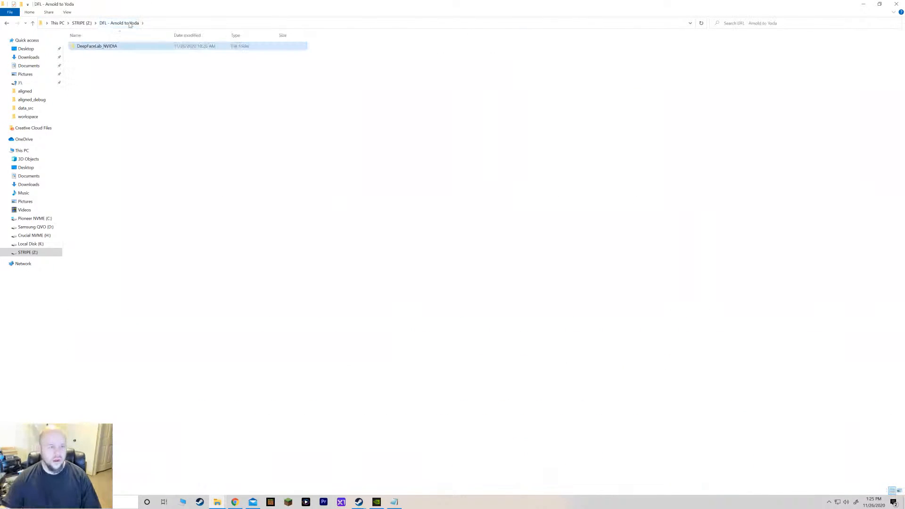
{"action": "left_click", "coordinate": [82, 23]}
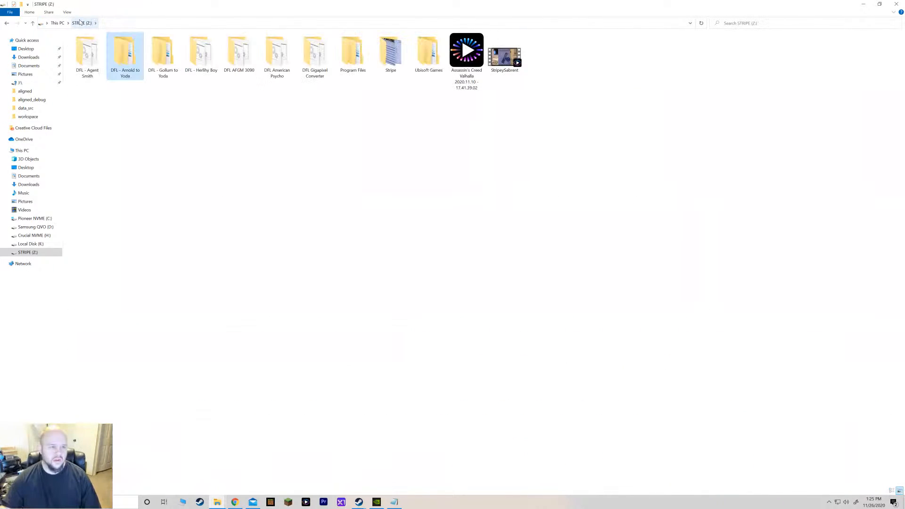
{"action": "double_click", "coordinate": [121, 51]}
{"action": "double_click", "coordinate": [95, 46]}
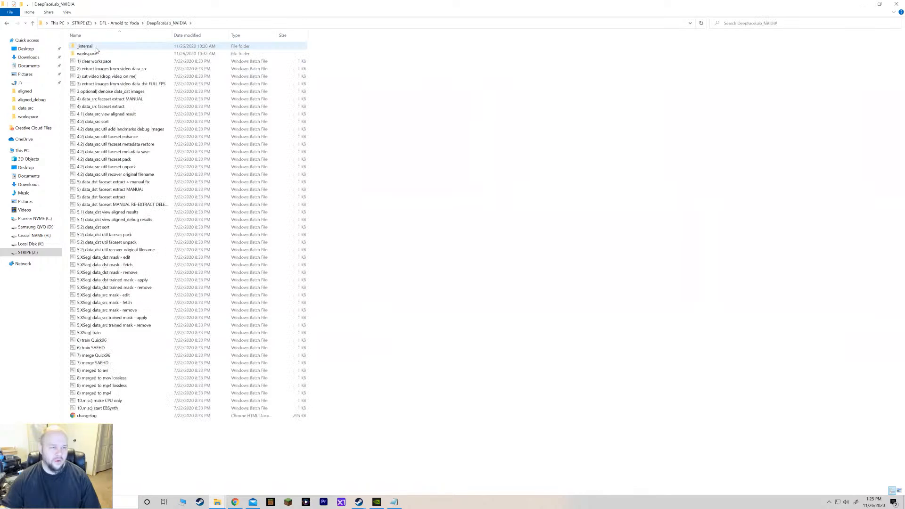
{"action": "double_click", "coordinate": [124, 208]}
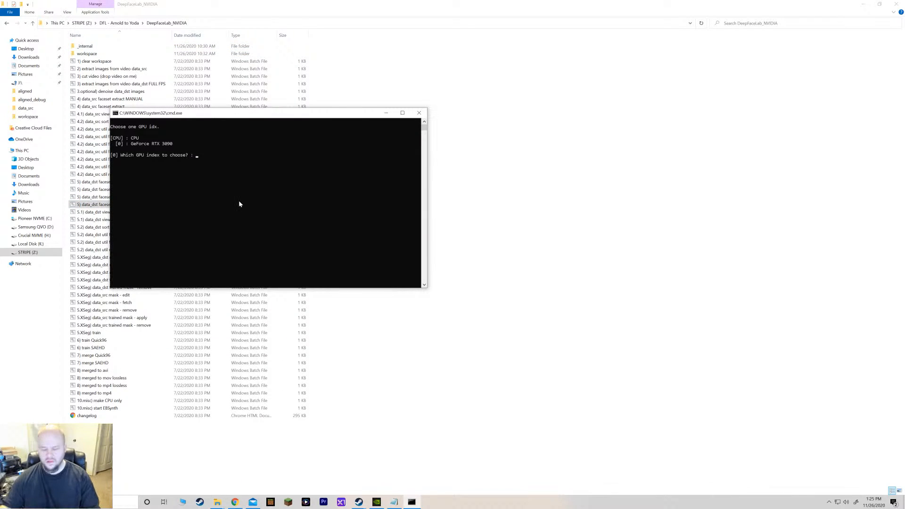
{"action": "key", "text": "Return"}
{"action": "type", "text": "2048 ?:help ) : 2048"}
{"action": "key", "text": "Return"}
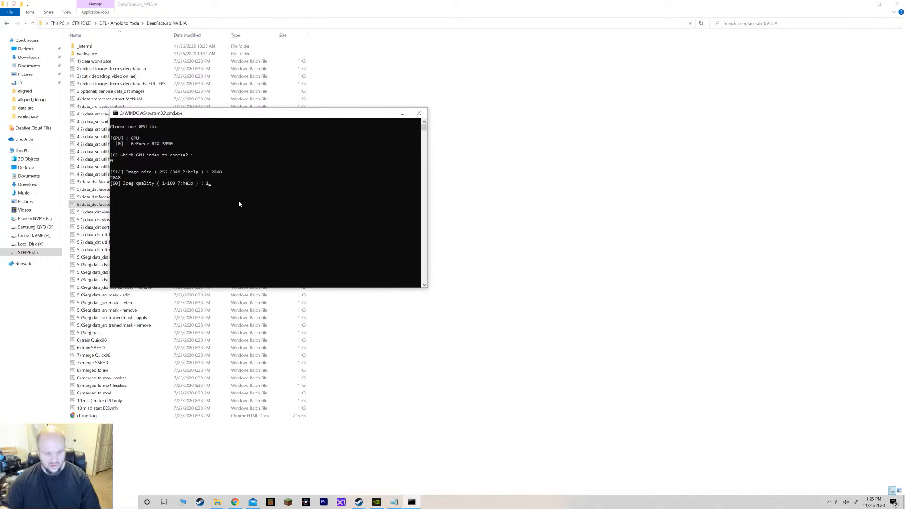
{"action": "type", "text": "100"}
{"action": "key", "text": "Return"}
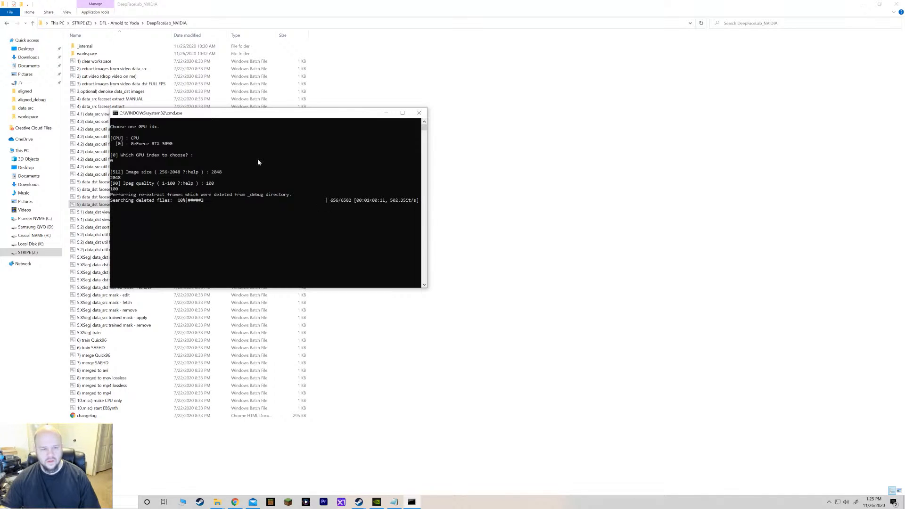
Fit the manual face rectangle around Yoda's face in the first frame of the manual pass and confirm it.
{"action": "left_click_drag", "start_coordinate": [236, 113], "coordinate": [330, 120]}
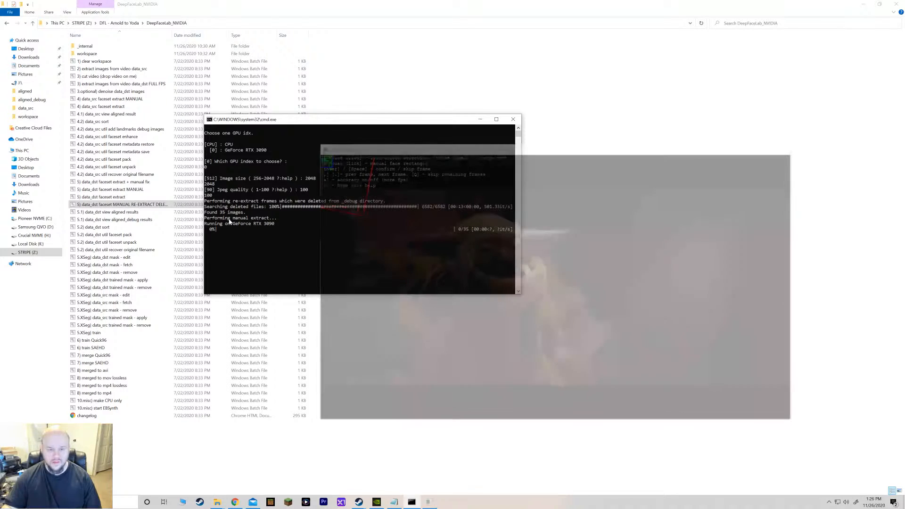
{"action": "scroll", "coordinate": [562, 307], "scroll_direction": "down", "scroll_amount": 10}
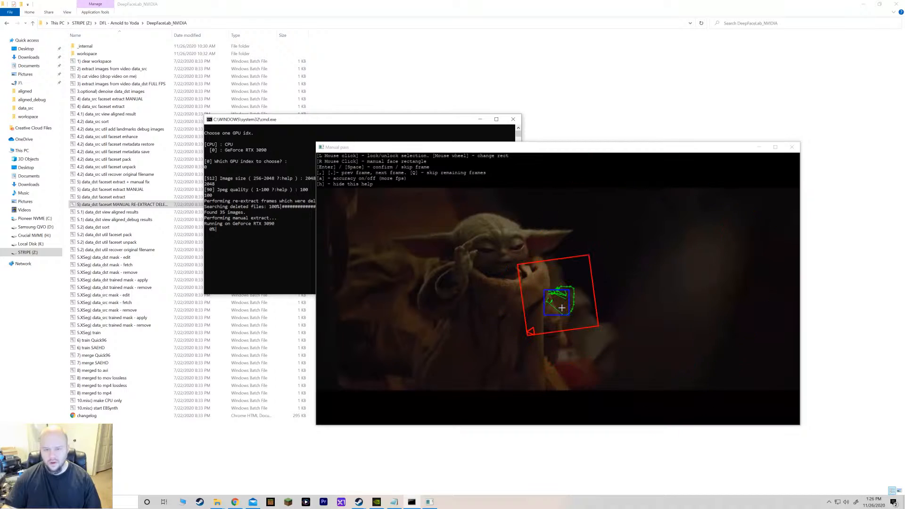
{"action": "scroll", "coordinate": [562, 308], "scroll_direction": "up", "scroll_amount": 2}
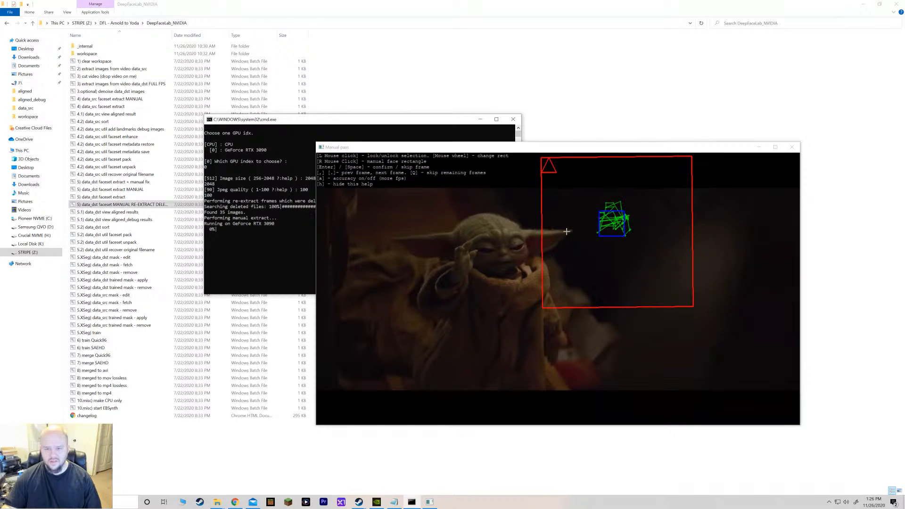
{"action": "scroll", "coordinate": [558, 242], "scroll_direction": "up", "scroll_amount": 6}
{"action": "scroll", "coordinate": [557, 242], "scroll_direction": "down", "scroll_amount": 12}
{"action": "scroll", "coordinate": [518, 257], "scroll_direction": "up", "scroll_amount": 12}
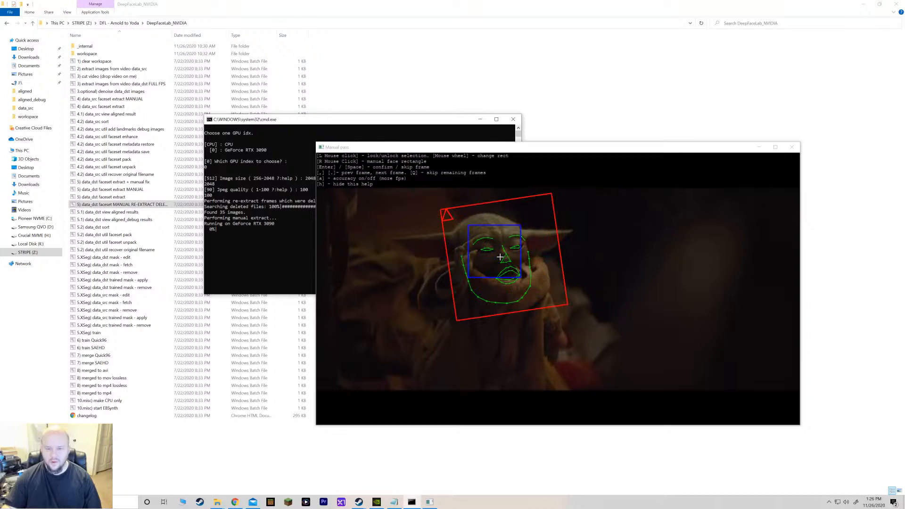
{"action": "scroll", "coordinate": [499, 257], "scroll_direction": "up", "scroll_amount": 2}
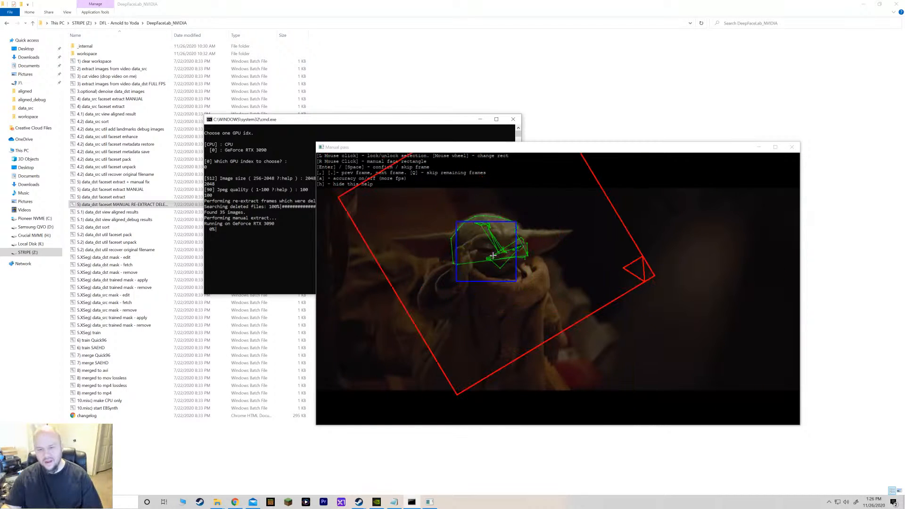
{"action": "scroll", "coordinate": [497, 256], "scroll_direction": "down", "scroll_amount": 5}
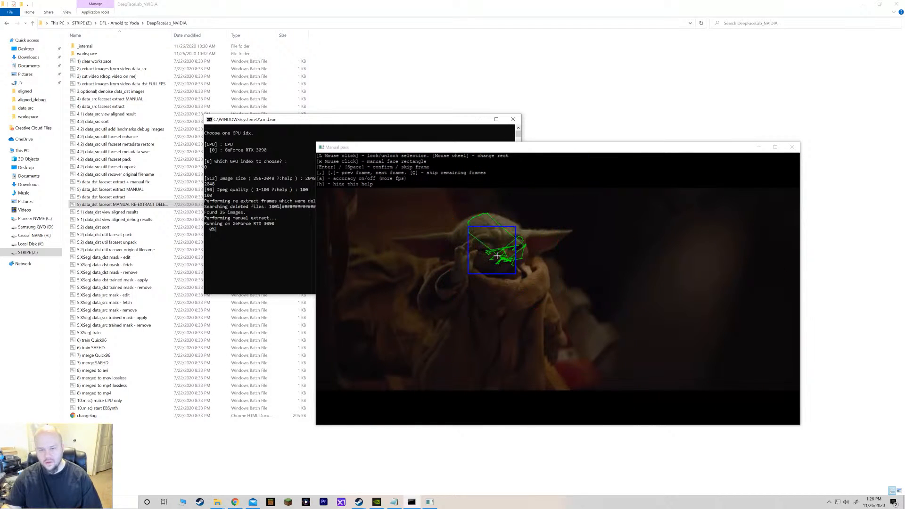
{"action": "scroll", "coordinate": [497, 256], "scroll_direction": "down", "scroll_amount": 2}
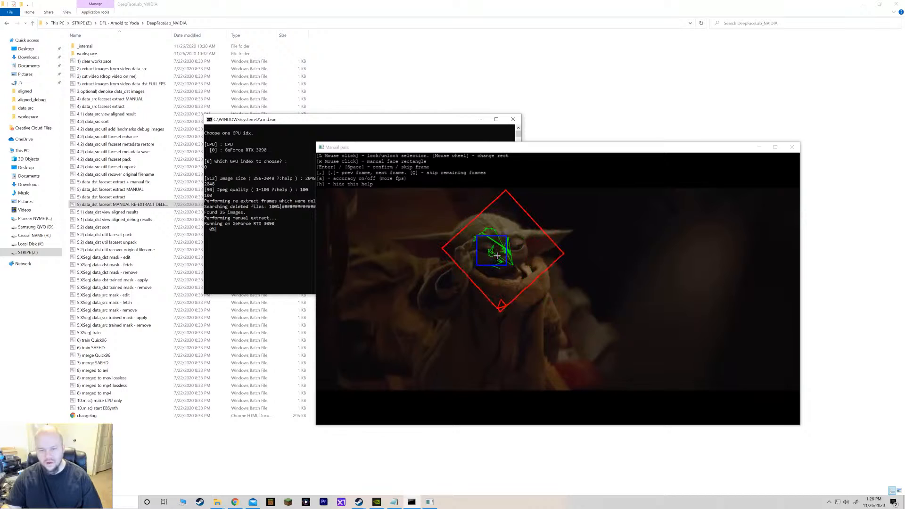
{"action": "scroll", "coordinate": [518, 250], "scroll_direction": "down", "scroll_amount": 5}
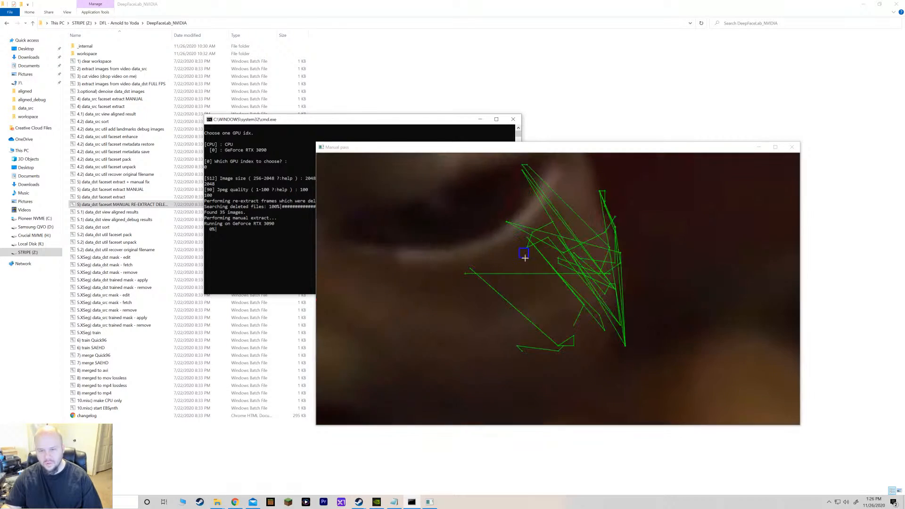
{"action": "scroll", "coordinate": [508, 258], "scroll_direction": "up", "scroll_amount": 2}
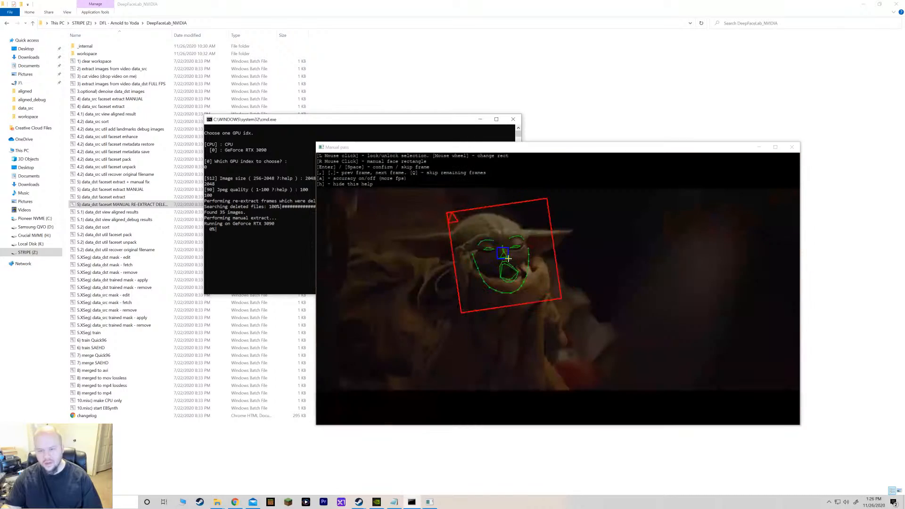
{"action": "left_click", "coordinate": [507, 255]}
{"action": "scroll", "coordinate": [507, 255], "scroll_direction": "down", "scroll_amount": 2}
{"action": "scroll", "coordinate": [511, 255], "scroll_direction": "up", "scroll_amount": 5}
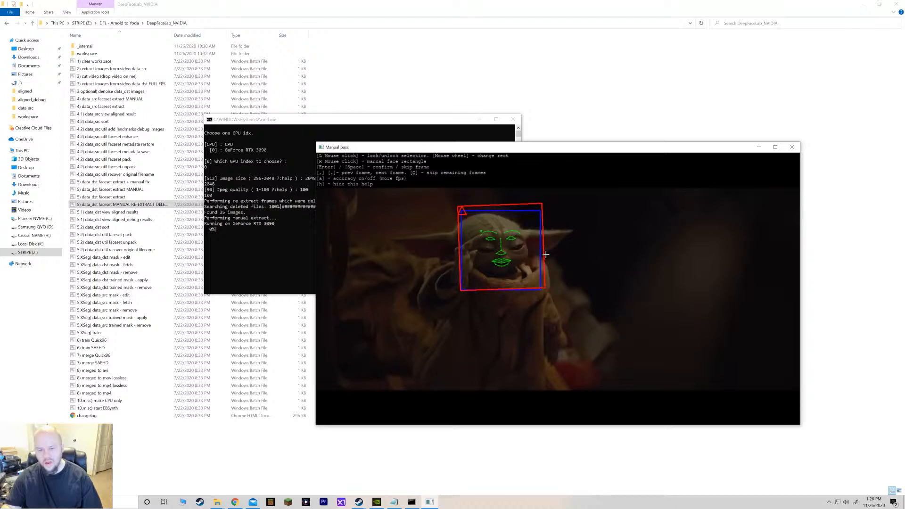
{"action": "left_click", "coordinate": [545, 255]}
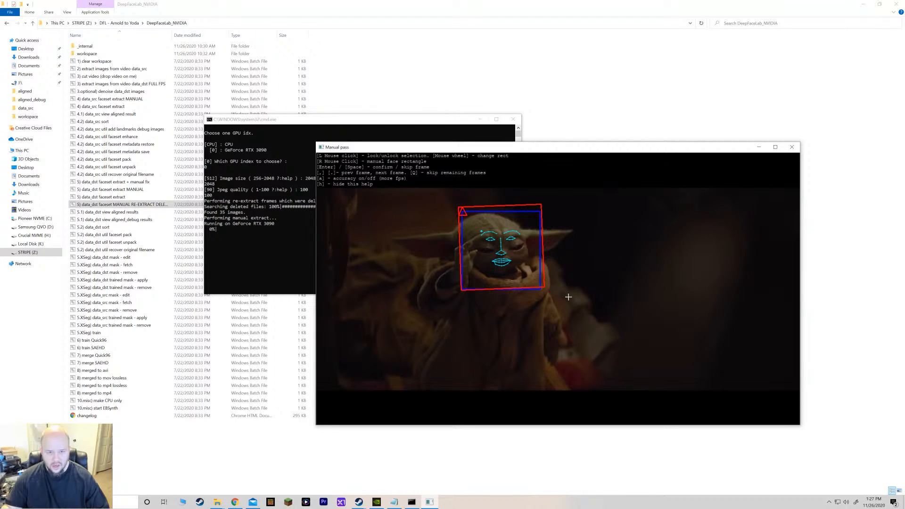
{"action": "key", "text": "Return"}
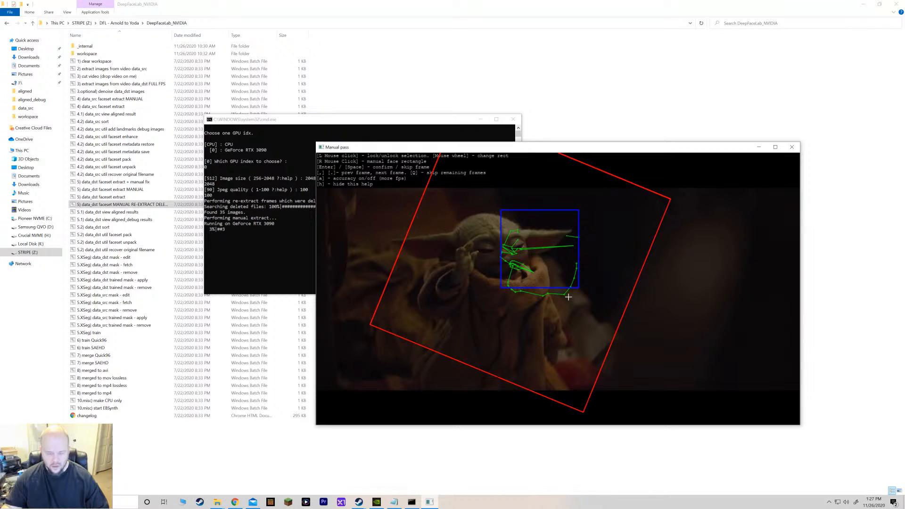
Mark, lock and confirm Yoda's face rectangle in the next two frames of the manual pass.
{"action": "key", "text": "Return"}
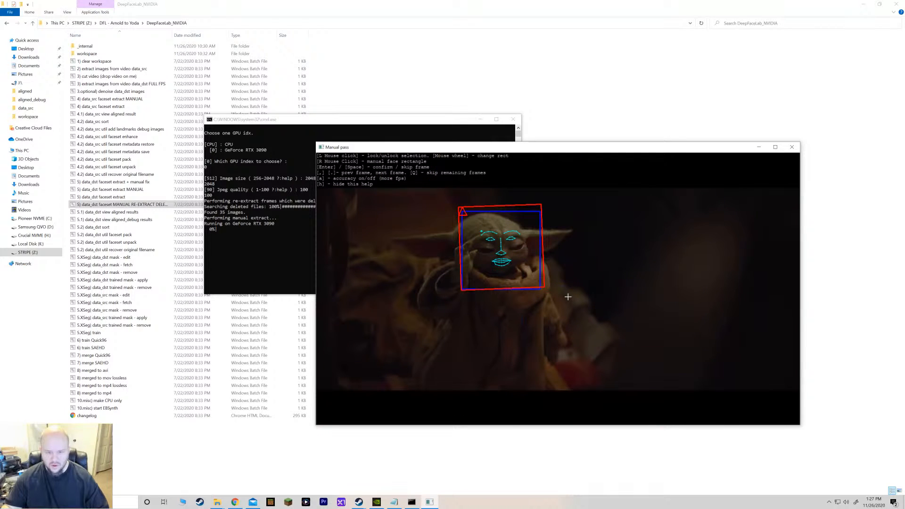
{"action": "key", "text": "period"}
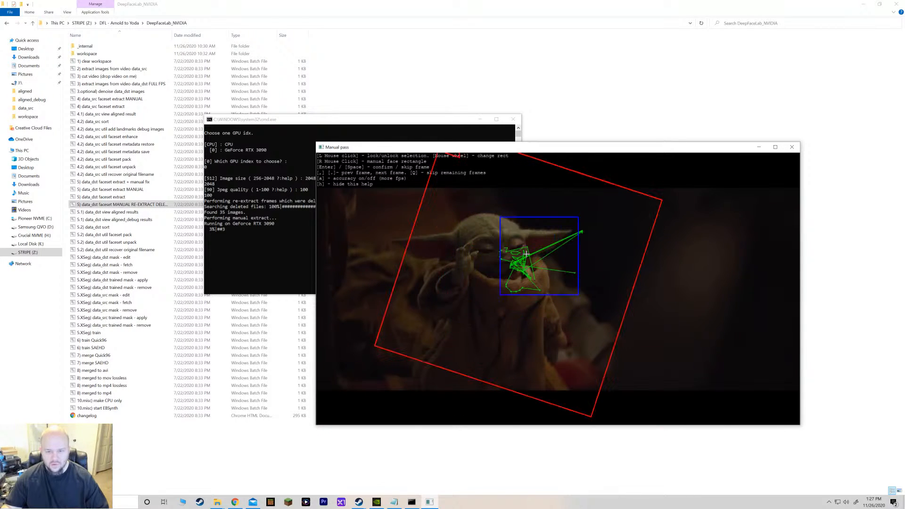
{"action": "right_click", "coordinate": [498, 250]}
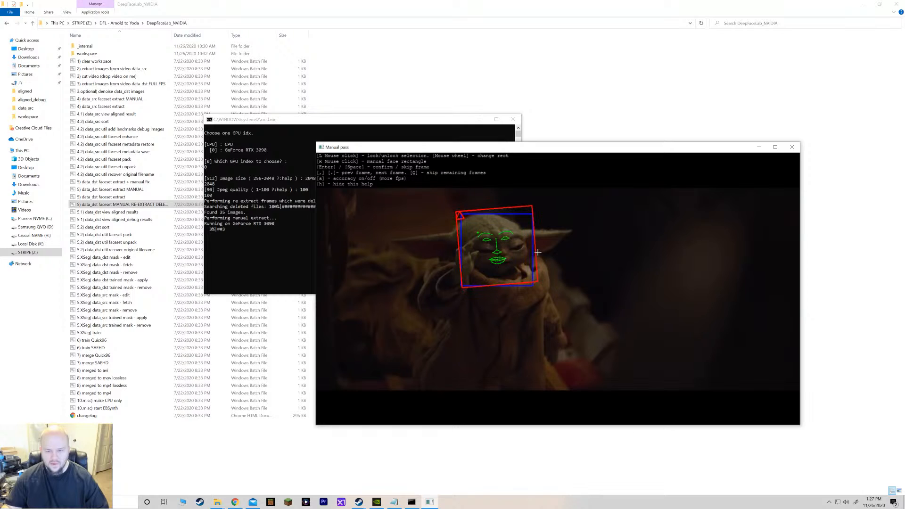
{"action": "right_click", "coordinate": [503, 250]}
{"action": "left_click", "coordinate": [539, 254]}
{"action": "key", "text": "Return"}
{"action": "right_click", "coordinate": [504, 257]}
{"action": "left_click", "coordinate": [540, 256]}
{"action": "key", "text": "Return"}
Lock and confirm Yoda's face rectangle in the next two frames of the manual pass.
{"action": "right_click", "coordinate": [509, 263]}
{"action": "left_click", "coordinate": [538, 257]}
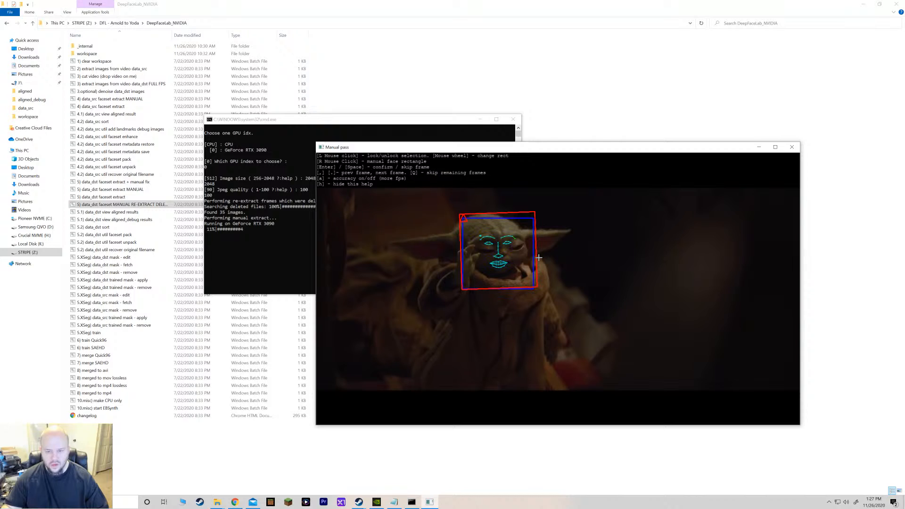
{"action": "key", "text": "Return"}
{"action": "right_click", "coordinate": [503, 254]}
{"action": "left_click", "coordinate": [545, 275]}
{"action": "key", "text": "Return"}
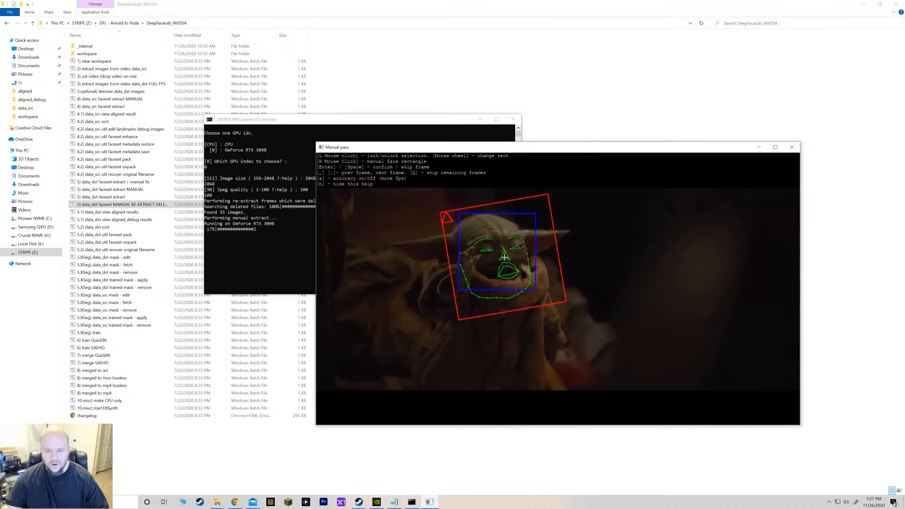
Re-fit the oversized face rectangle around Yoda's face in the following frame, lock it and confirm.
{"action": "right_click", "coordinate": [505, 257]}
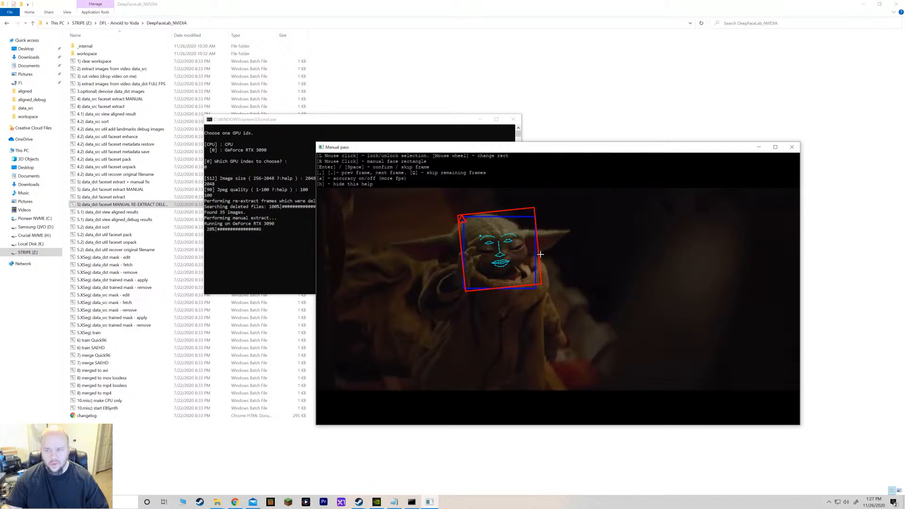
{"action": "left_click", "coordinate": [540, 254]}
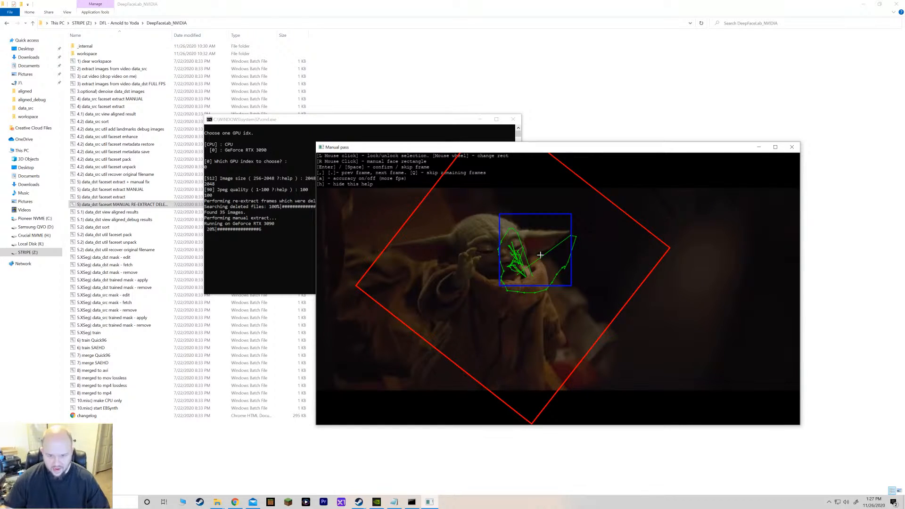
{"action": "right_click", "coordinate": [507, 257]}
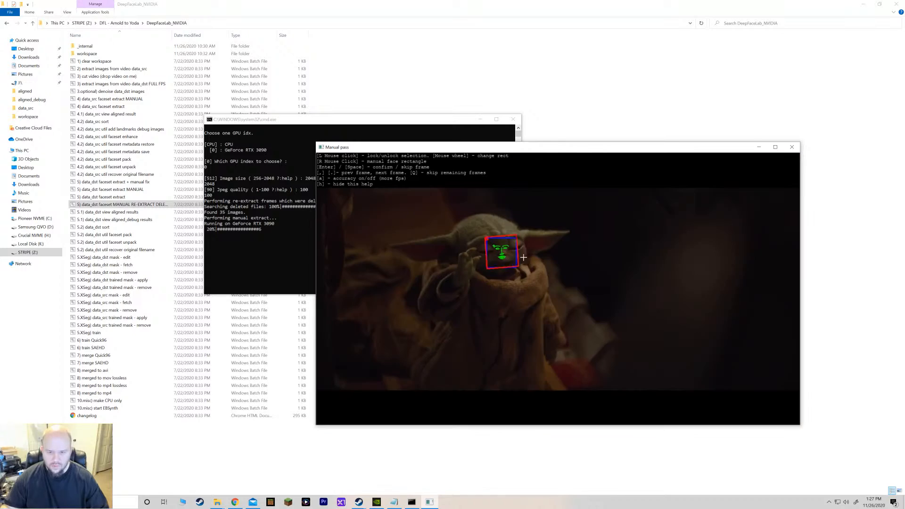
{"action": "left_click", "coordinate": [538, 257]}
{"action": "key", "text": "Return"}
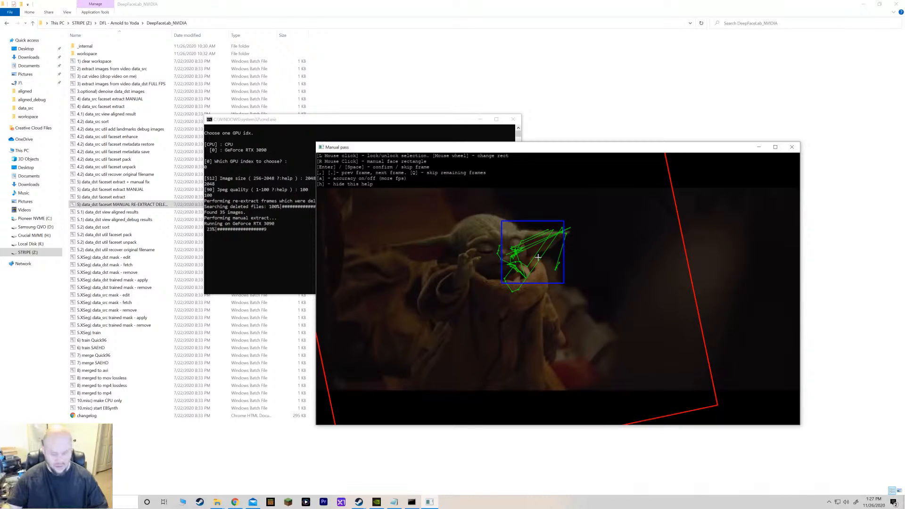
Confirm the face rectangles in the last frames, skip the remaining frames and close the finished extraction console.
{"action": "key", "text": "Return"}
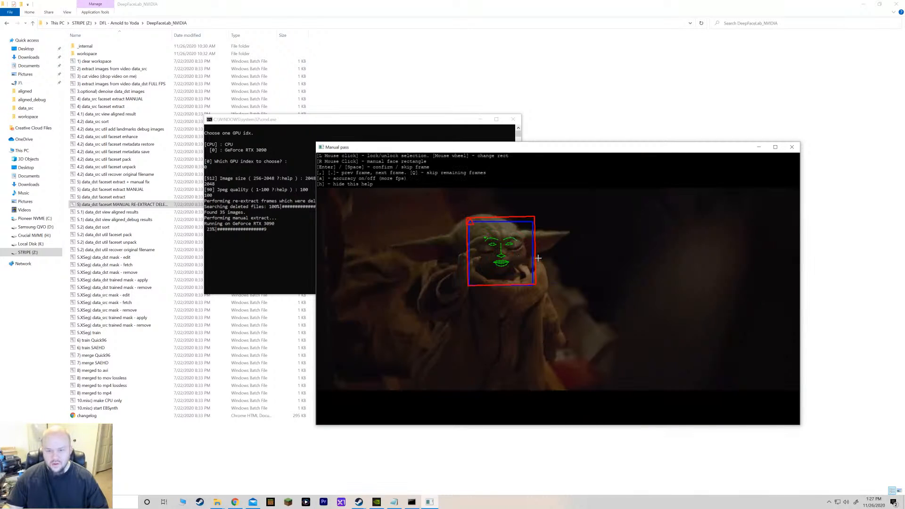
{"action": "key", "text": "Return"}
{"action": "right_click", "coordinate": [496, 252]}
{"action": "left_click", "coordinate": [537, 261]}
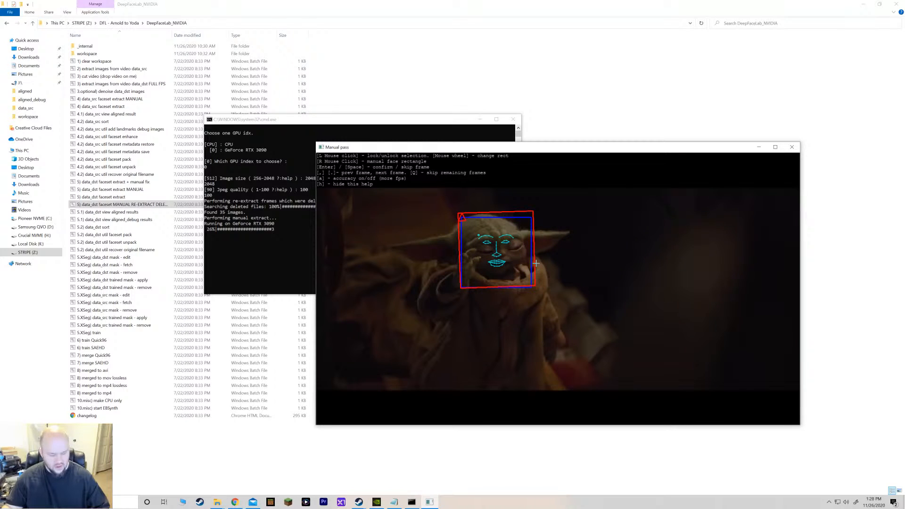
{"action": "key", "text": "q"}
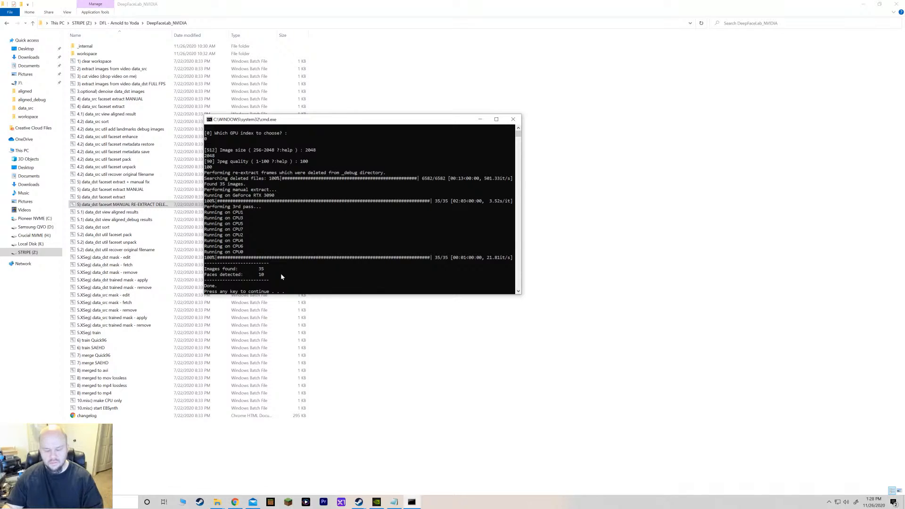
{"action": "key", "text": "Return"}
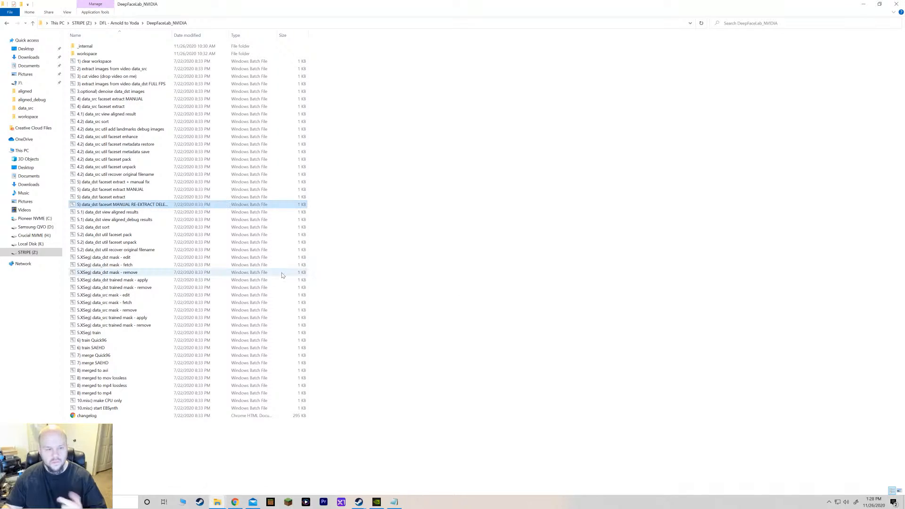
Open workspace\data_dst\aligned and page through the extracted face images in the photo viewer.
{"action": "double_click", "coordinate": [87, 54]}
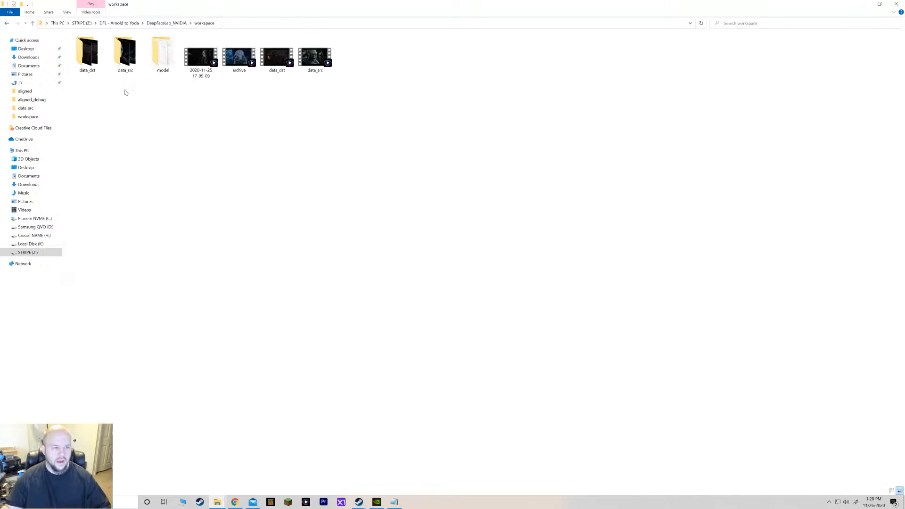
{"action": "double_click", "coordinate": [87, 56]}
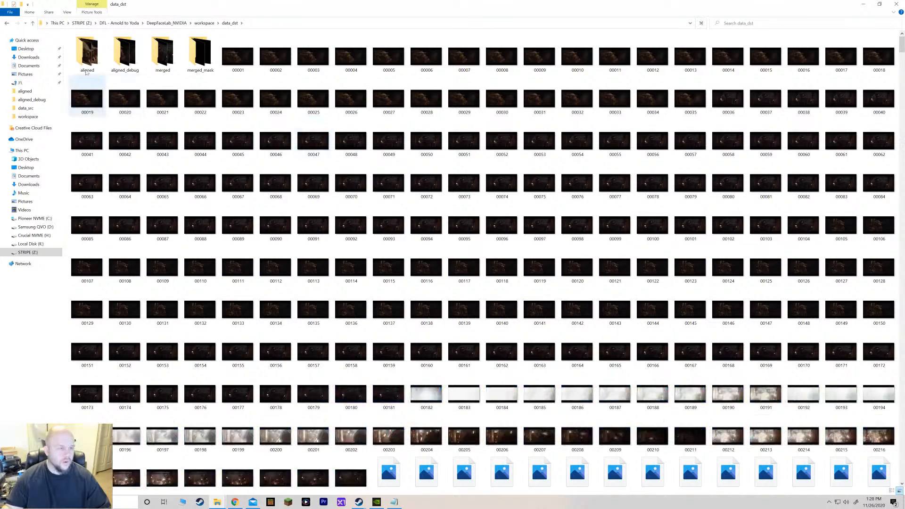
{"action": "double_click", "coordinate": [87, 54]}
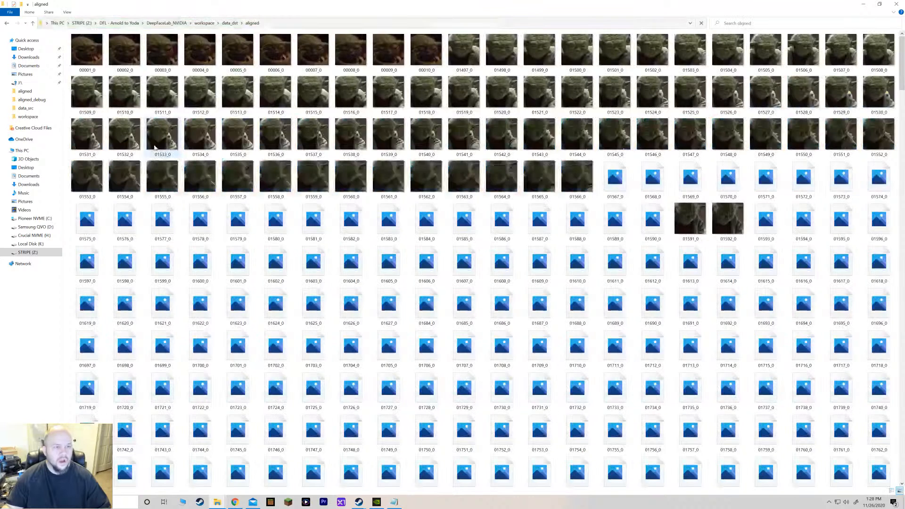
{"action": "double_click", "coordinate": [93, 45]}
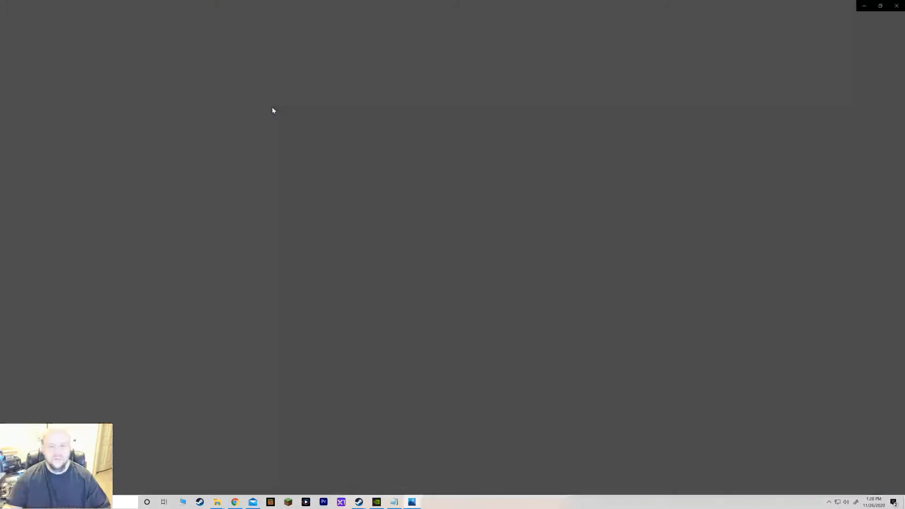
{"action": "key", "text": "Right"}
{"action": "key", "text": "Right"}
{"action": "key", "text": "Right"}
{"action": "key", "text": "Right"}
{"action": "key", "text": "Right"}
{"action": "key", "text": "Right"}
{"action": "key", "text": "Right"}
{"action": "key", "text": "Right"}
{"action": "key", "text": "Right"}
{"action": "key", "text": "Right"}
{"action": "key", "text": "Right"}
{"action": "key", "text": "Right"}
{"action": "key", "text": "Right"}
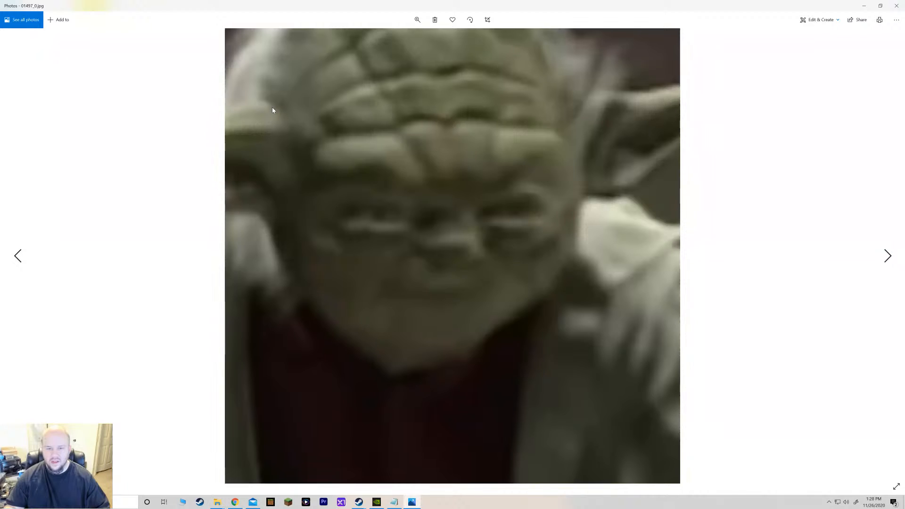
{"action": "key", "text": "Right"}
{"action": "key", "text": "Right"}
{"action": "key", "text": "Right"}
{"action": "key", "text": "Right"}
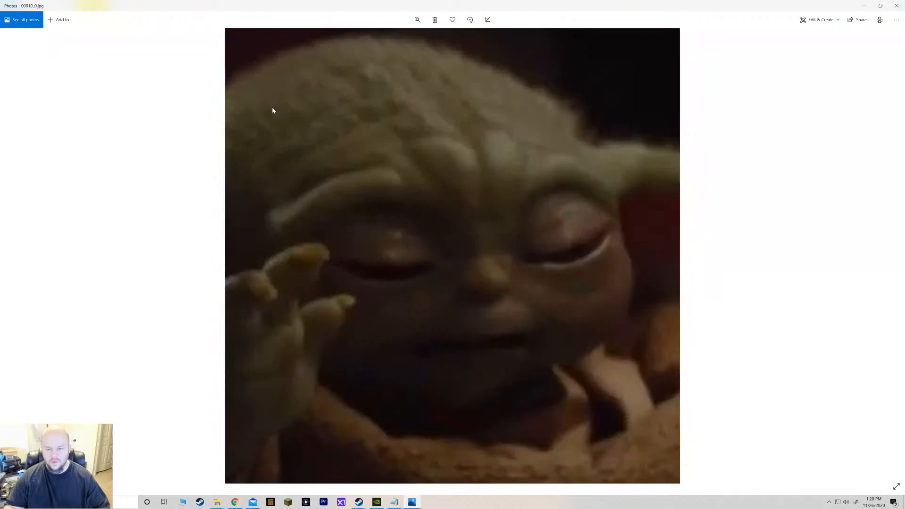
{"action": "left_click", "coordinate": [896, 6]}
{"action": "scroll", "coordinate": [435, 145], "scroll_direction": "down", "scroll_amount": 5}
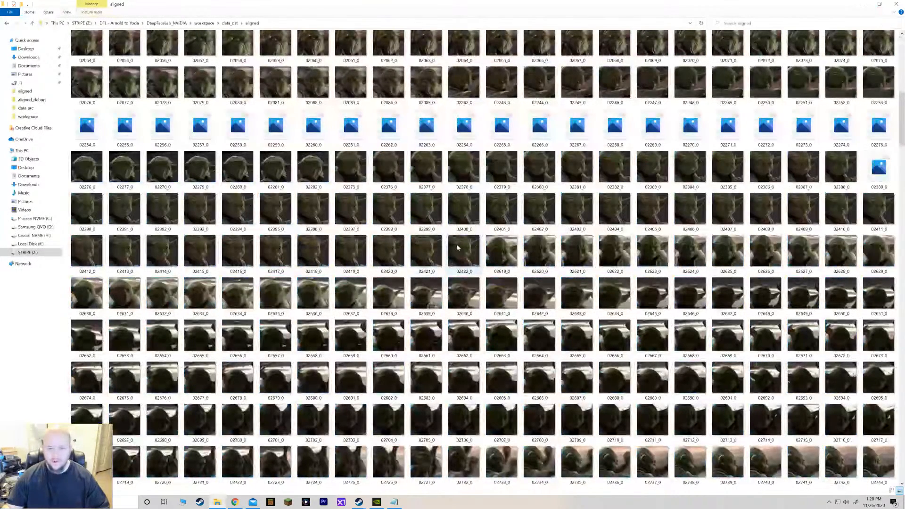
{"action": "key", "text": "Home"}
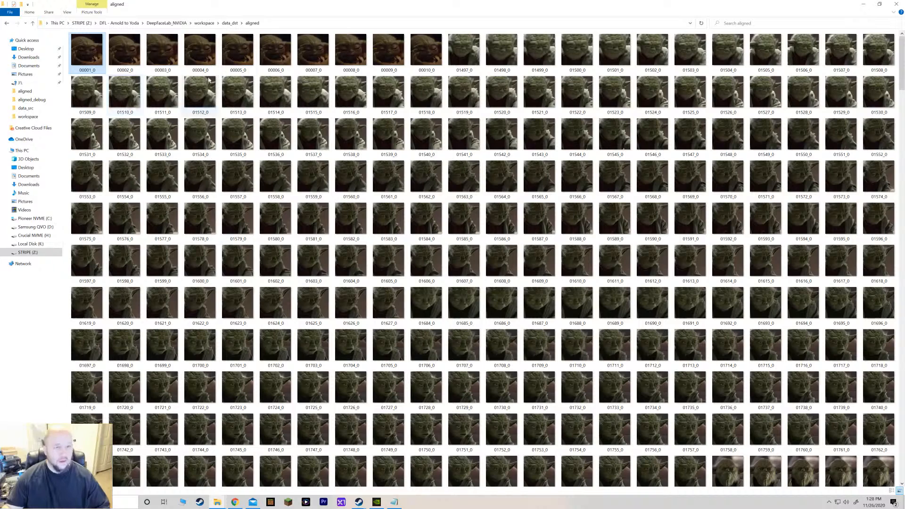
Navigate to workspace\data_src and page through the source frames in the photo viewer.
{"action": "left_click", "coordinate": [230, 23]}
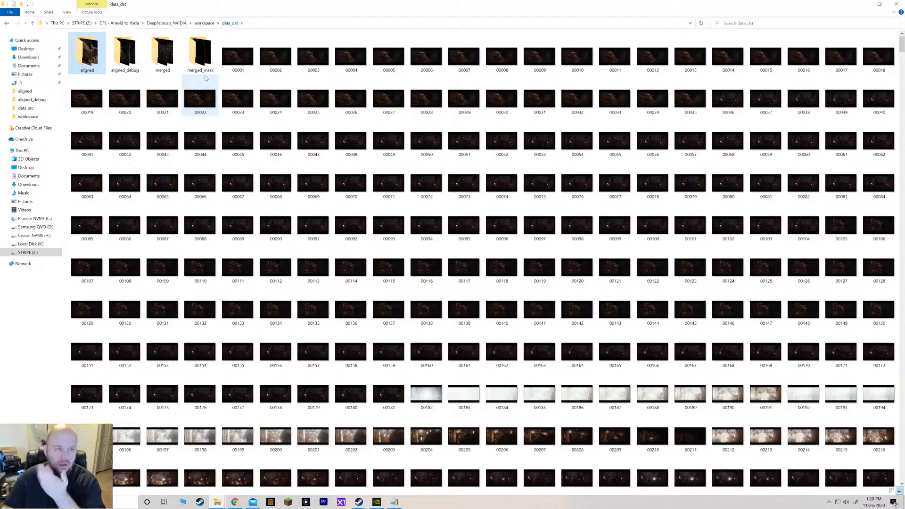
{"action": "left_click", "coordinate": [172, 23]}
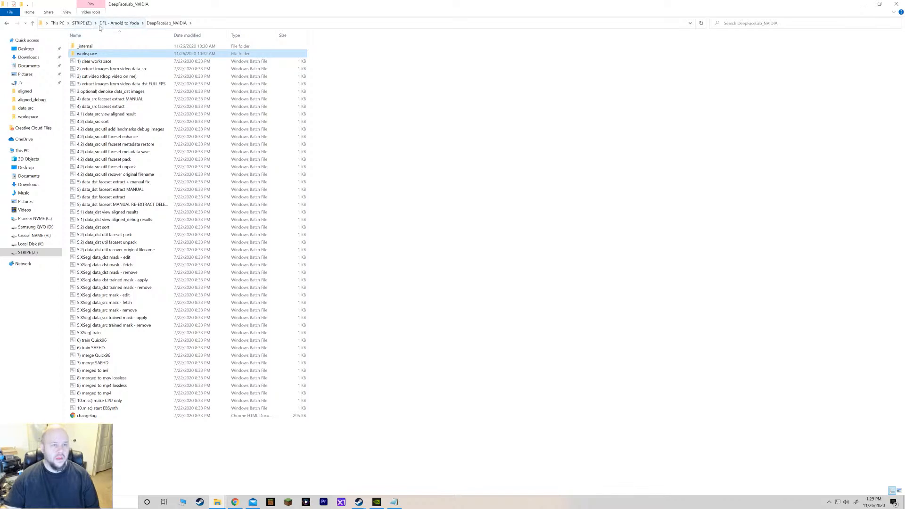
{"action": "left_click", "coordinate": [117, 24]}
{"action": "double_click", "coordinate": [119, 47]}
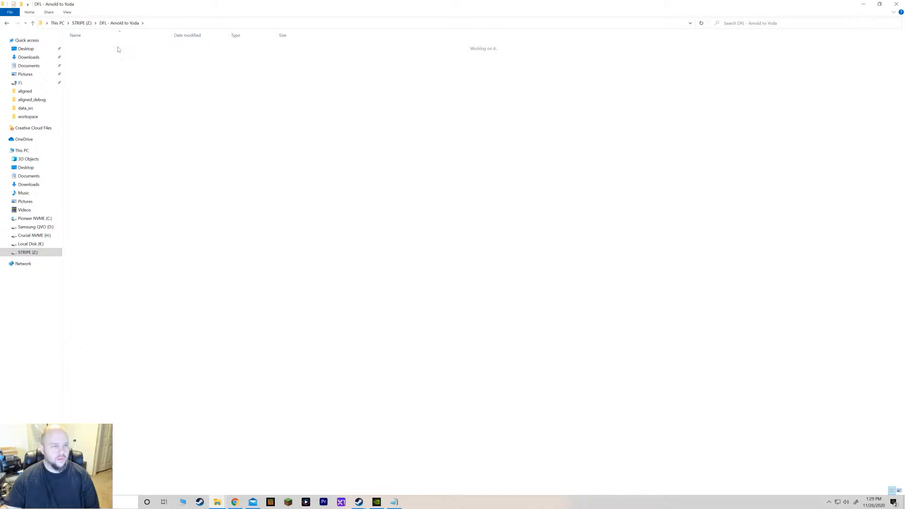
{"action": "double_click", "coordinate": [92, 55]}
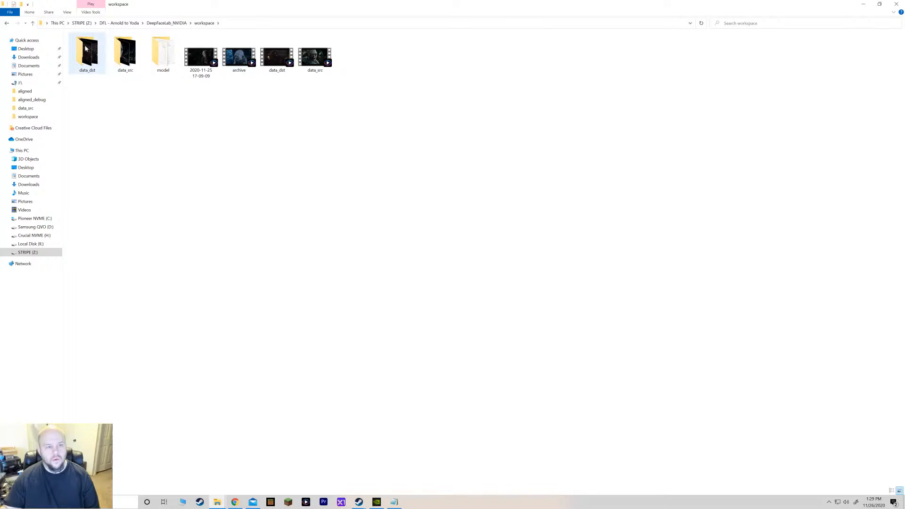
{"action": "double_click", "coordinate": [126, 56]}
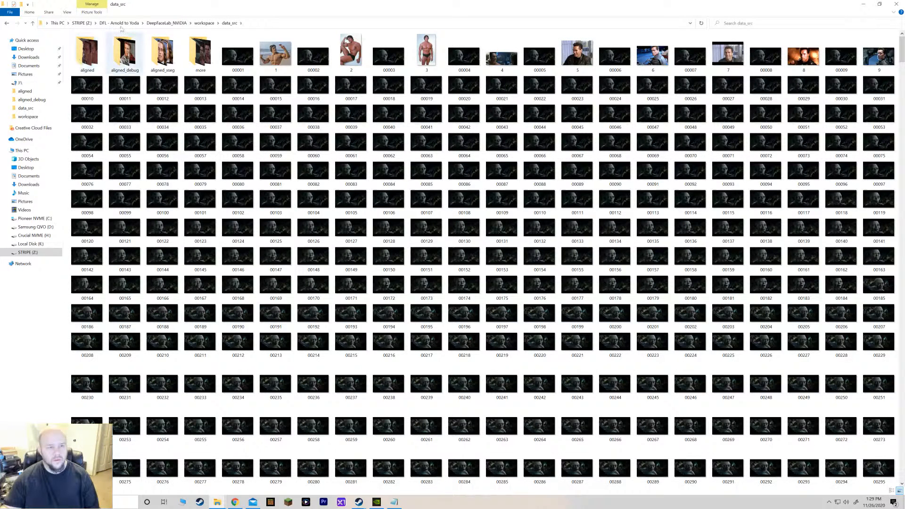
{"action": "mouse_move", "coordinate": [104, 54]}
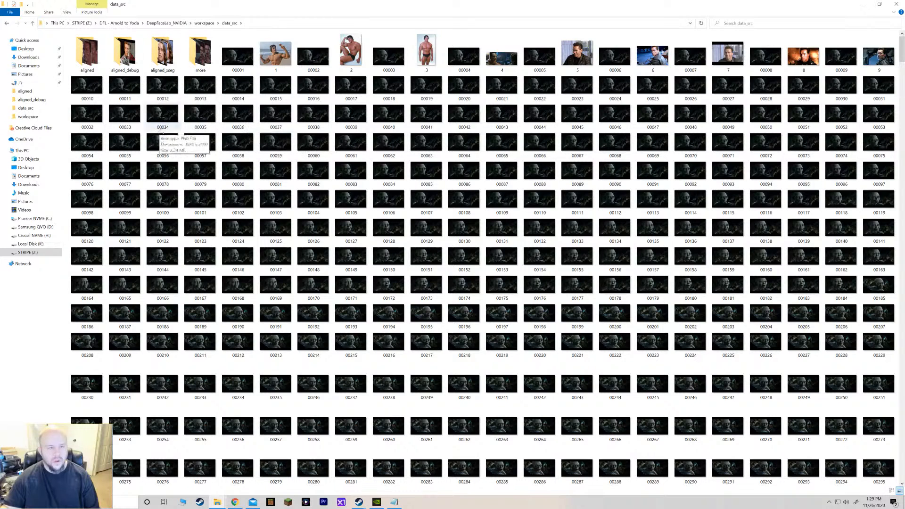
{"action": "double_click", "coordinate": [186, 119]}
{"action": "key", "text": "Right"}
{"action": "key", "text": "Right"}
{"action": "key", "text": "Right"}
{"action": "key", "text": "Right"}
{"action": "key", "text": "Right"}
{"action": "key", "text": "Right"}
{"action": "key", "text": "Right"}
{"action": "key", "text": "Right"}
{"action": "key", "text": "Right"}
{"action": "key", "text": "Right"}
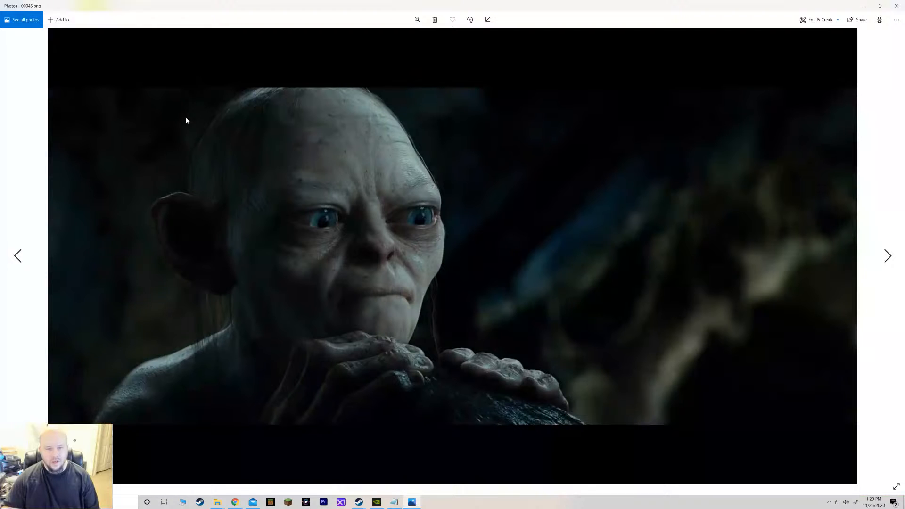
{"action": "key", "text": "Right"}
{"action": "key", "text": "Right"}
{"action": "key", "text": "Right"}
{"action": "key", "text": "Right"}
{"action": "key", "text": "Right"}
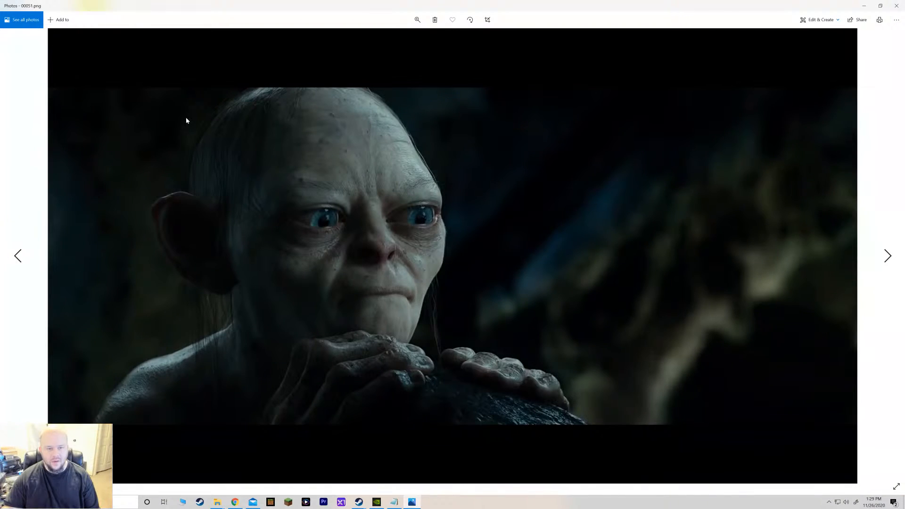
{"action": "key", "text": "Right"}
{"action": "key", "text": "Right"}
{"action": "key", "text": "Right"}
{"action": "key", "text": "Right"}
{"action": "key", "text": "Right"}
{"action": "key", "text": "Right"}
{"action": "key", "text": "Right"}
{"action": "key", "text": "Right"}
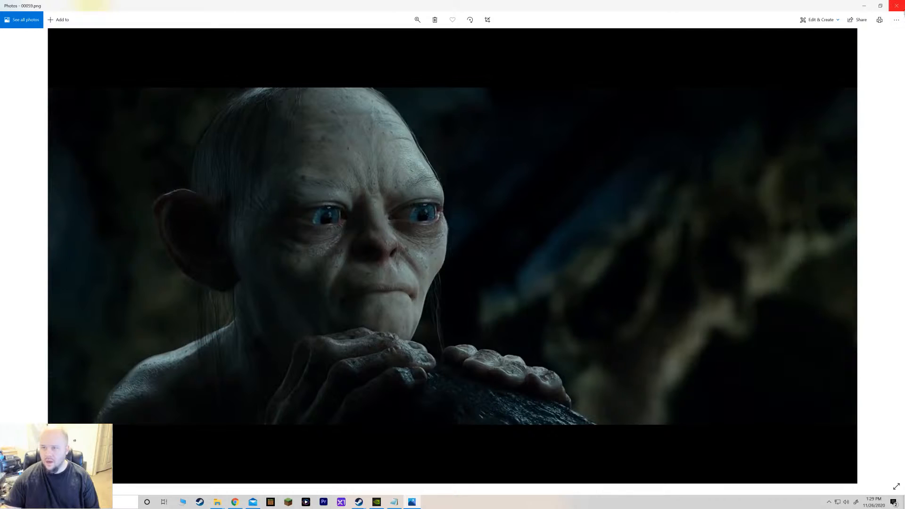
{"action": "left_click", "coordinate": [896, 6]}
Scroll further through data_src and inspect the frames from 03754 onward in the photo viewer.
{"action": "scroll", "coordinate": [876, 338], "scroll_direction": "down", "scroll_amount": 10}
{"action": "scroll", "coordinate": [876, 339], "scroll_direction": "down", "scroll_amount": 20}
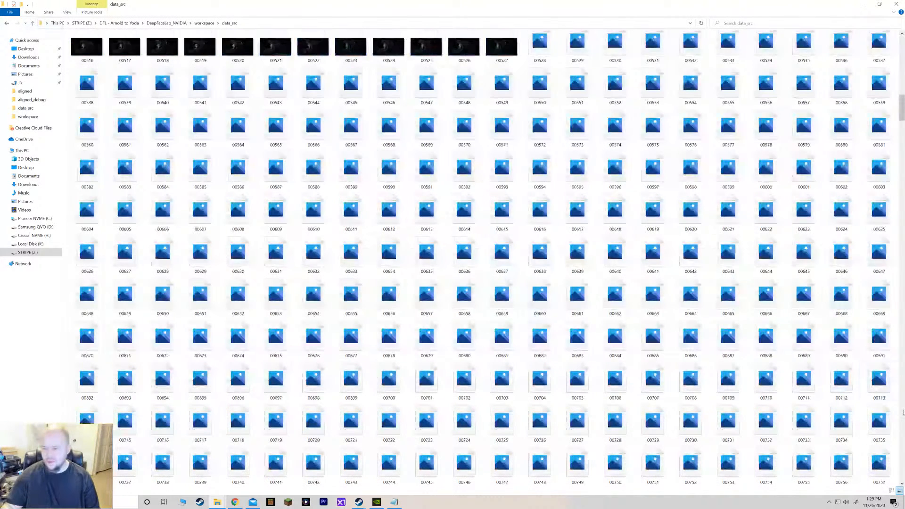
{"action": "scroll", "coordinate": [903, 414], "scroll_direction": "down", "scroll_amount": 8}
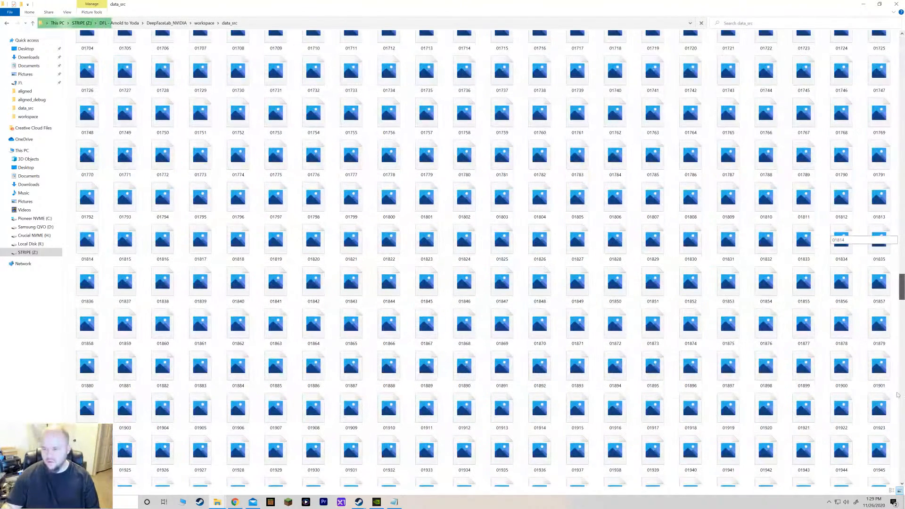
{"action": "left_click_drag", "start_coordinate": [898, 395], "coordinate": [901, 456]}
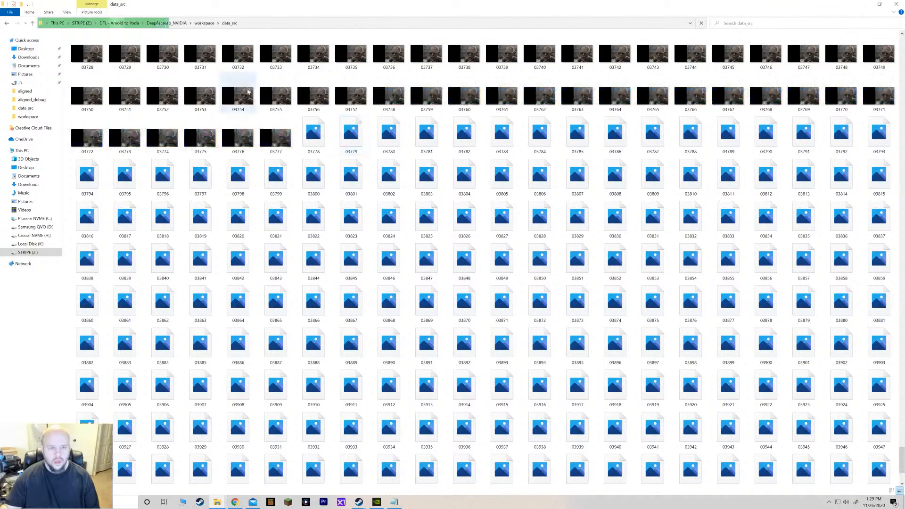
{"action": "double_click", "coordinate": [238, 94]}
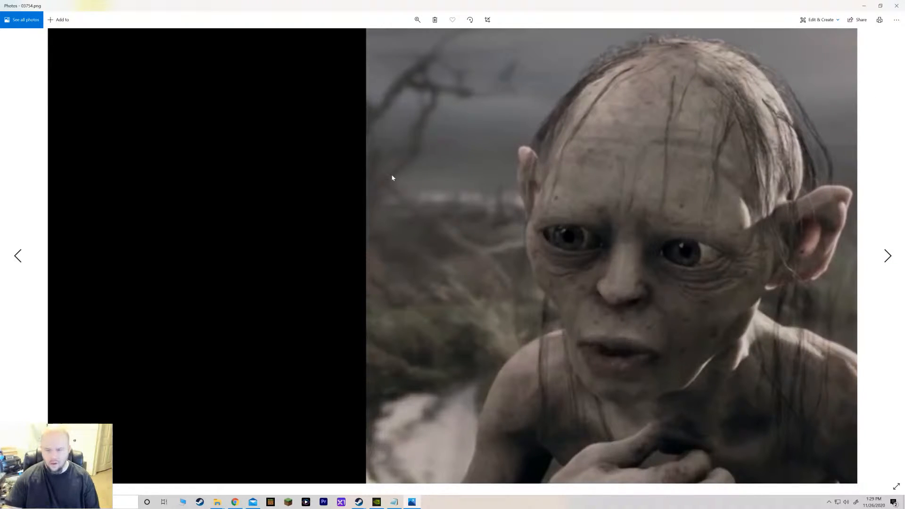
{"action": "key", "text": "Right"}
{"action": "key", "text": "Right"}
{"action": "key", "text": "Right"}
{"action": "key", "text": "Right"}
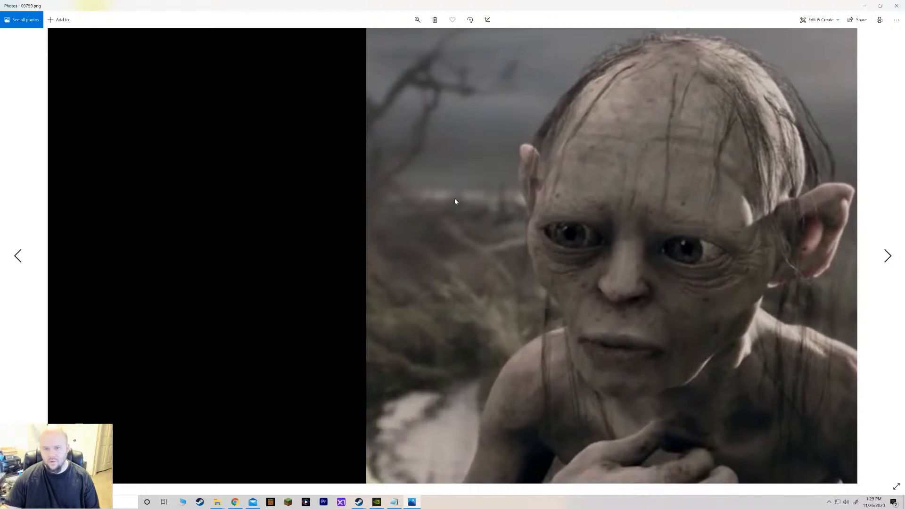
{"action": "key", "text": "Right"}
{"action": "key", "text": "Right"}
{"action": "key", "text": "Right"}
{"action": "key", "text": "Left"}
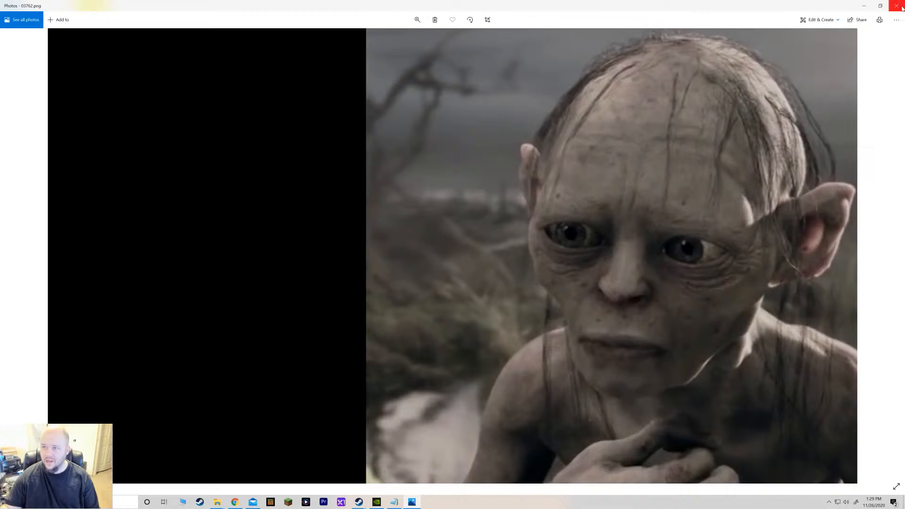
{"action": "key", "text": "alt+F4"}
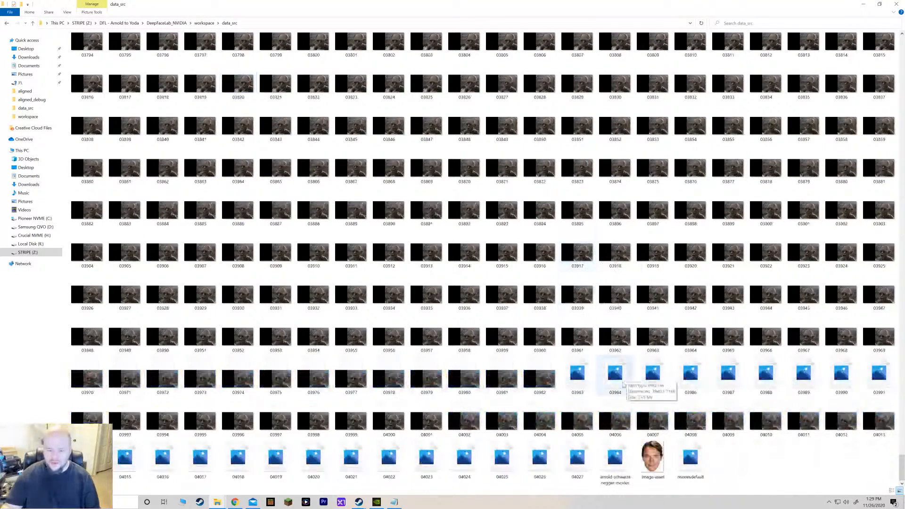
{"action": "scroll", "coordinate": [454, 328], "scroll_direction": "up", "scroll_amount": 5}
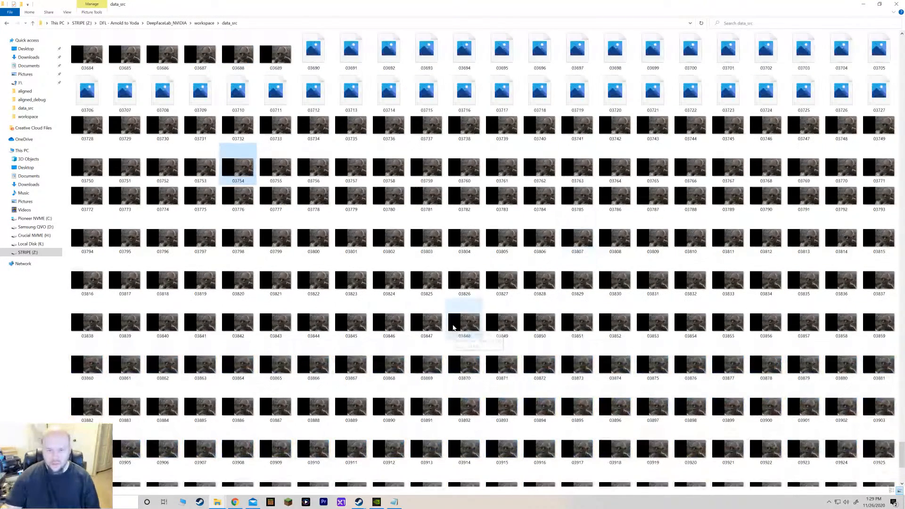
Switch to the DFL - Agent Smith project folder and launch 5.XSeg) data_dst mask - edit.
{"action": "scroll", "coordinate": [534, 337], "scroll_direction": "up", "scroll_amount": 5}
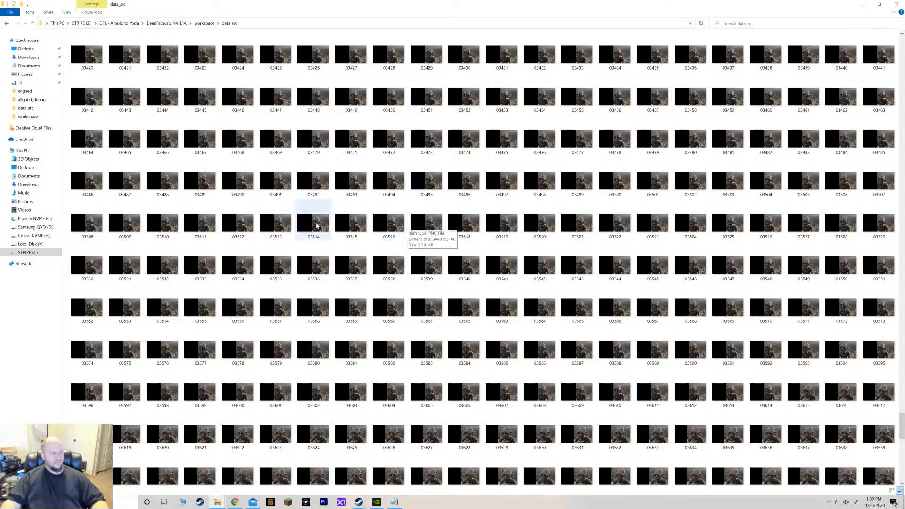
{"action": "left_click", "coordinate": [167, 22]}
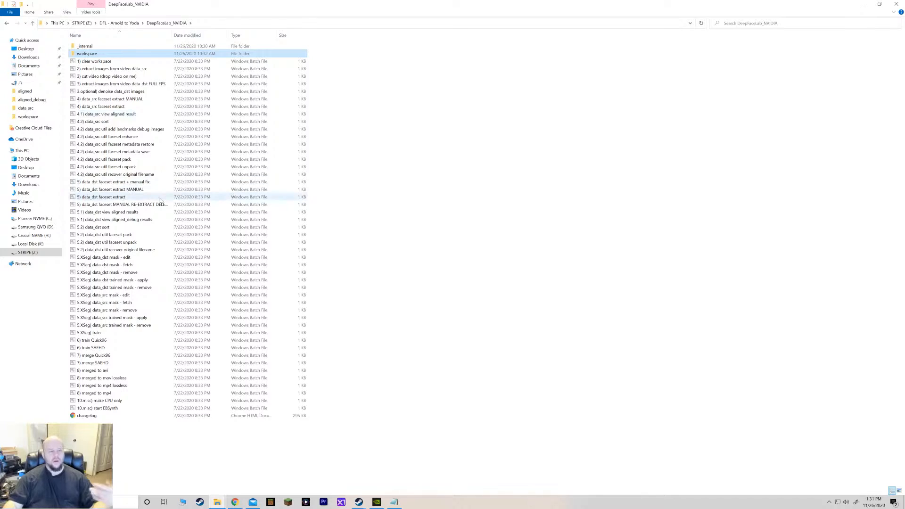
{"action": "left_click", "coordinate": [115, 23]}
{"action": "left_click", "coordinate": [82, 23]}
{"action": "double_click", "coordinate": [90, 63]}
{"action": "double_click", "coordinate": [90, 55]}
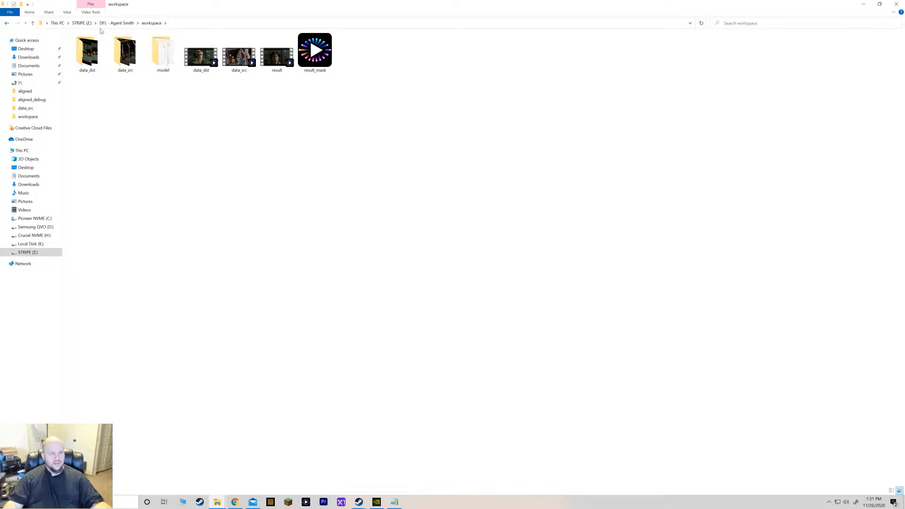
{"action": "left_click", "coordinate": [115, 23]}
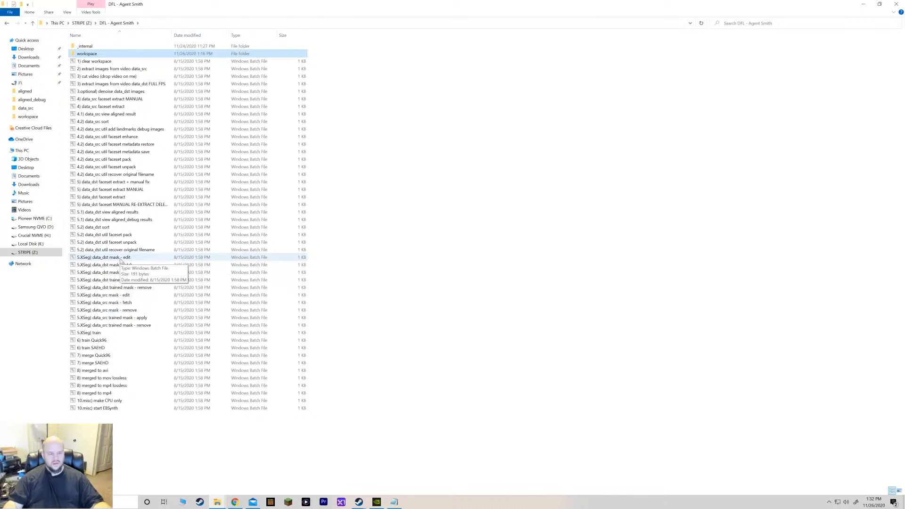
{"action": "double_click", "coordinate": [122, 258]}
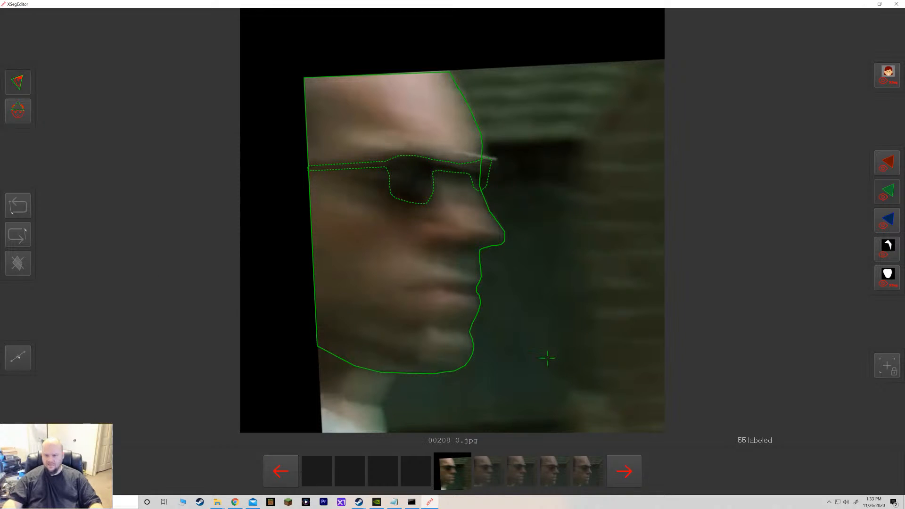
Step through the data_dst faces in the XSeg editor, toggling the mask overlay, until frame 00223.
{"action": "left_click", "coordinate": [626, 471]}
{"action": "left_click", "coordinate": [627, 472]}
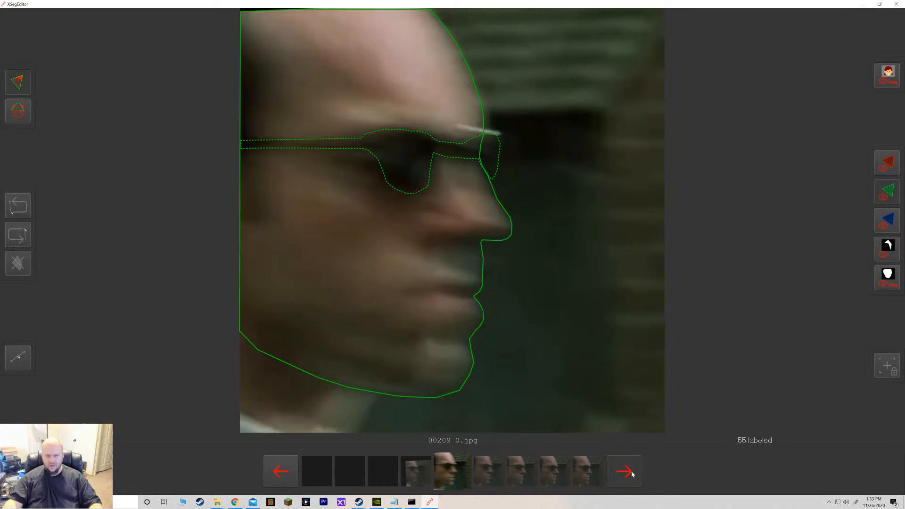
{"action": "left_click", "coordinate": [631, 473]}
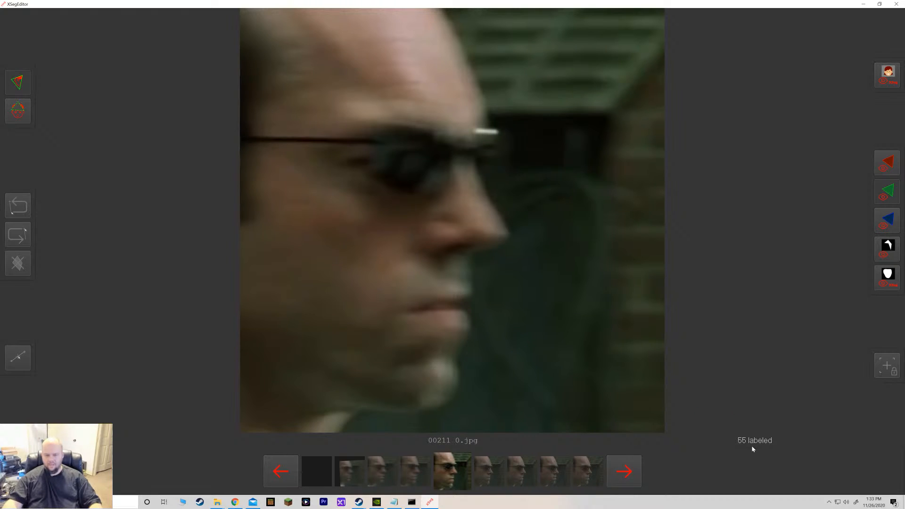
{"action": "left_click", "coordinate": [891, 69]}
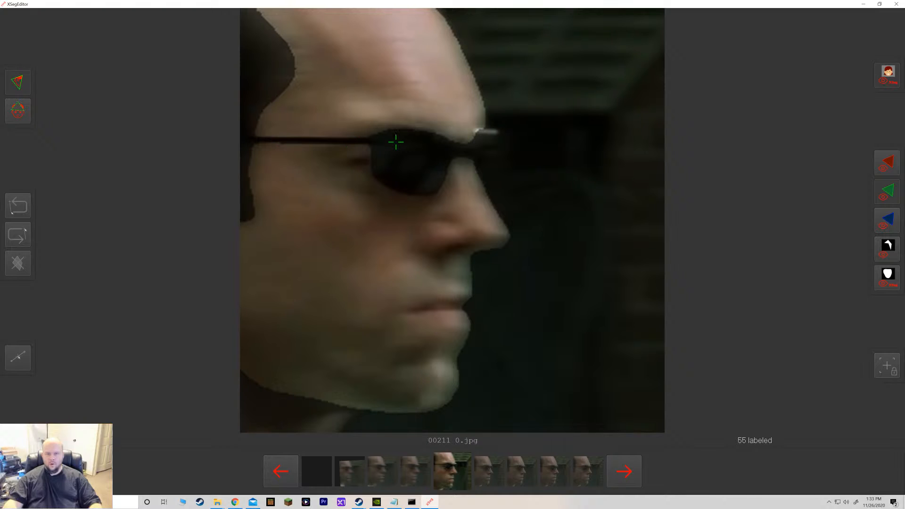
{"action": "left_click", "coordinate": [883, 80]}
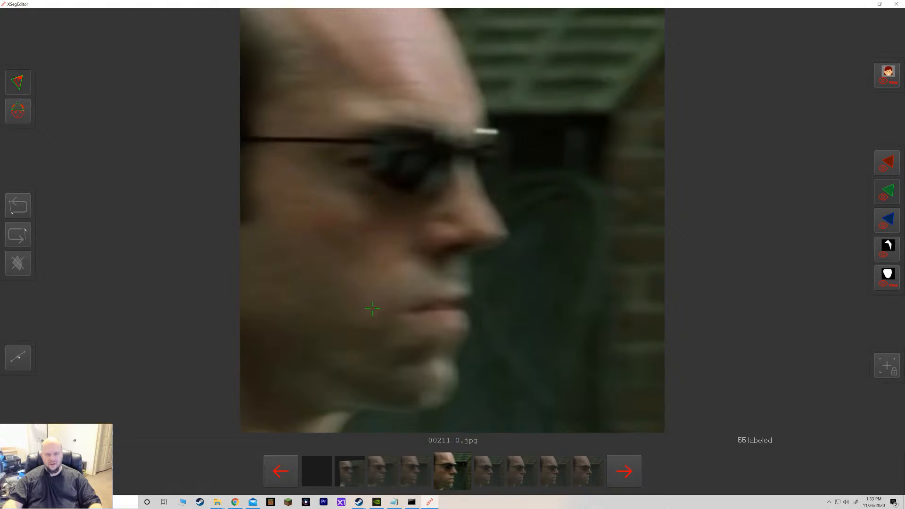
{"action": "left_click", "coordinate": [283, 469]}
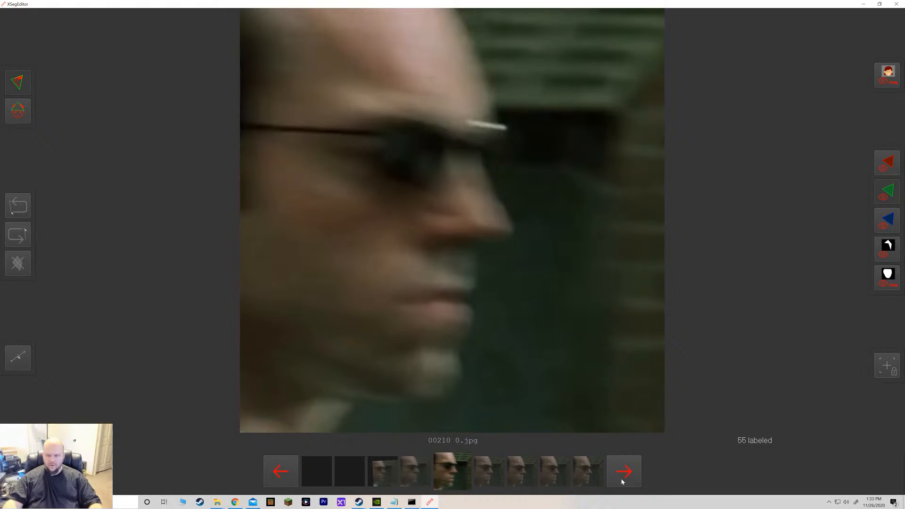
{"action": "left_click", "coordinate": [627, 478]}
{"action": "left_click", "coordinate": [629, 482]}
{"action": "left_click", "coordinate": [628, 483]}
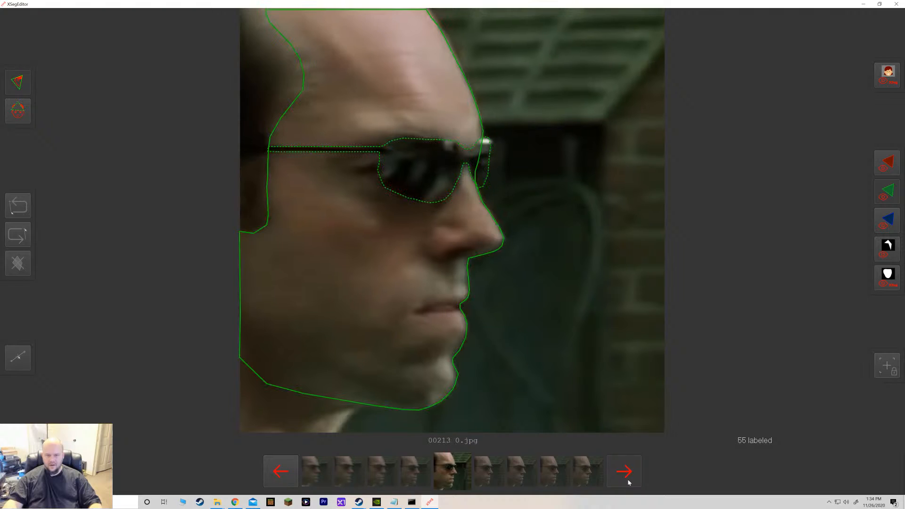
{"action": "left_click", "coordinate": [629, 482]}
{"action": "left_click", "coordinate": [629, 482]}
{"action": "left_click", "coordinate": [628, 482]}
{"action": "left_click", "coordinate": [628, 482]}
{"action": "left_click", "coordinate": [628, 482]}
{"action": "key", "text": "d"}
{"action": "key", "text": "d"}
{"action": "key", "text": "d"}
{"action": "key", "text": "d"}
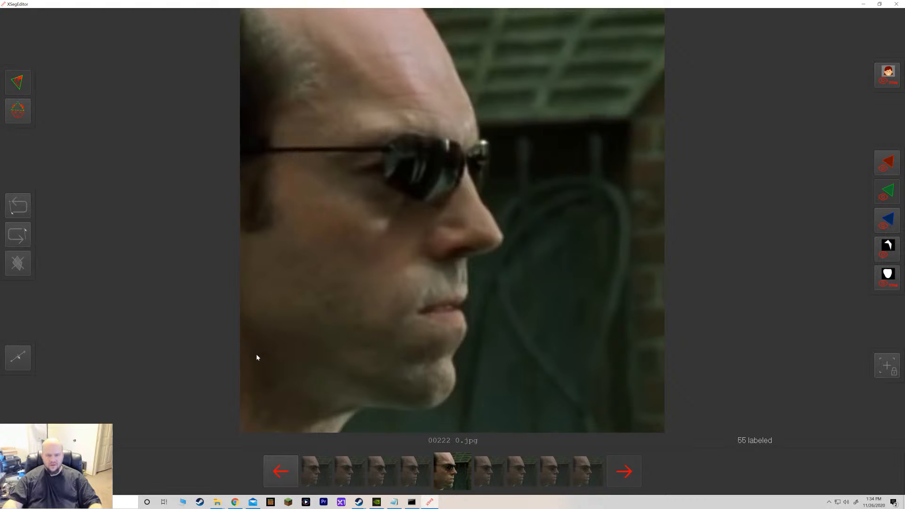
{"action": "key", "text": "d"}
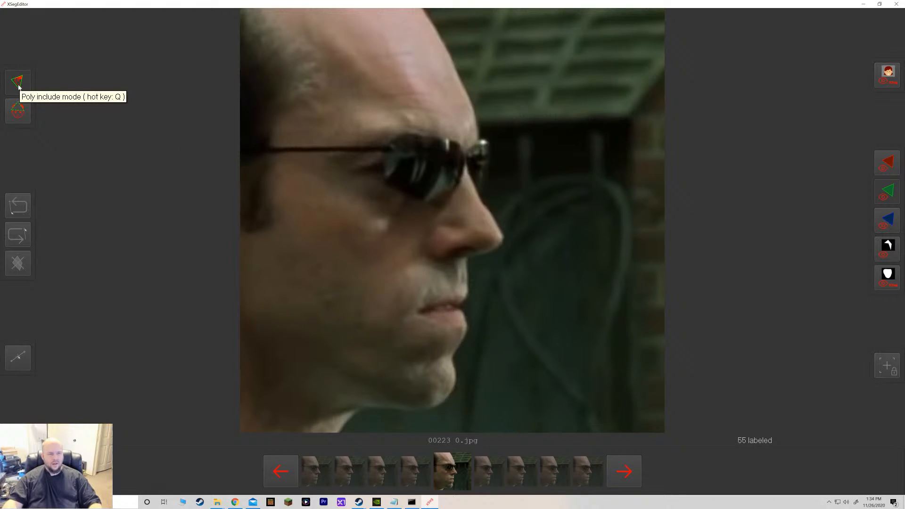
Trace an include polygon around Agent Smith's head, jaw and nose profile in frame 00223.
{"action": "left_click", "coordinate": [21, 115]}
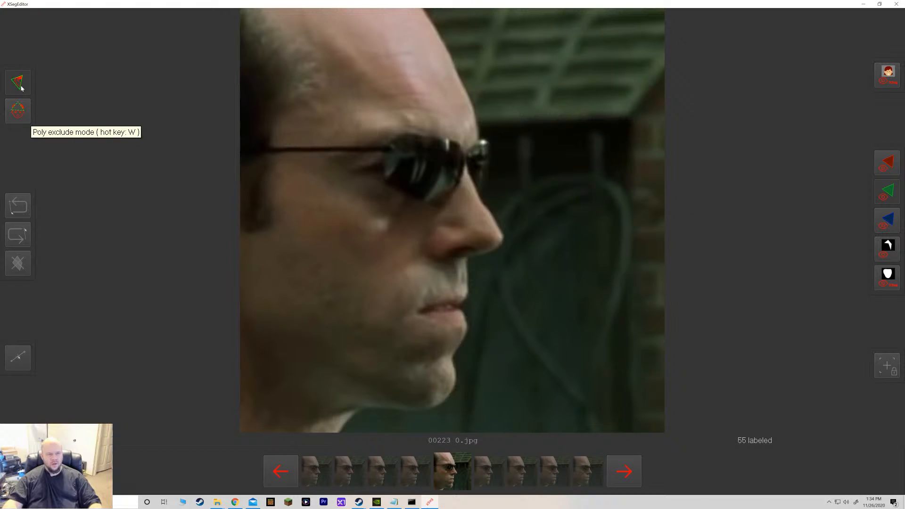
{"action": "left_click", "coordinate": [247, 333]}
{"action": "left_click", "coordinate": [264, 353]}
{"action": "left_click", "coordinate": [313, 385]}
{"action": "left_click", "coordinate": [349, 401]}
{"action": "left_click", "coordinate": [369, 405]}
{"action": "left_click", "coordinate": [390, 408]}
{"action": "left_click", "coordinate": [417, 409]}
{"action": "left_click", "coordinate": [431, 407]}
{"action": "left_click", "coordinate": [446, 399]}
{"action": "left_click", "coordinate": [457, 379]}
{"action": "left_click", "coordinate": [452, 359]}
{"action": "left_click", "coordinate": [460, 345]}
{"action": "left_click", "coordinate": [465, 334]}
{"action": "left_click", "coordinate": [466, 326]}
{"action": "left_click", "coordinate": [462, 317]}
{"action": "left_click", "coordinate": [460, 306]}
{"action": "left_click", "coordinate": [468, 295]}
{"action": "left_click", "coordinate": [467, 269]}
{"action": "left_click", "coordinate": [466, 262]}
{"action": "left_click", "coordinate": [469, 257]}
{"action": "left_click", "coordinate": [484, 254]}
{"action": "left_click", "coordinate": [495, 248]}
{"action": "left_click", "coordinate": [501, 240]}
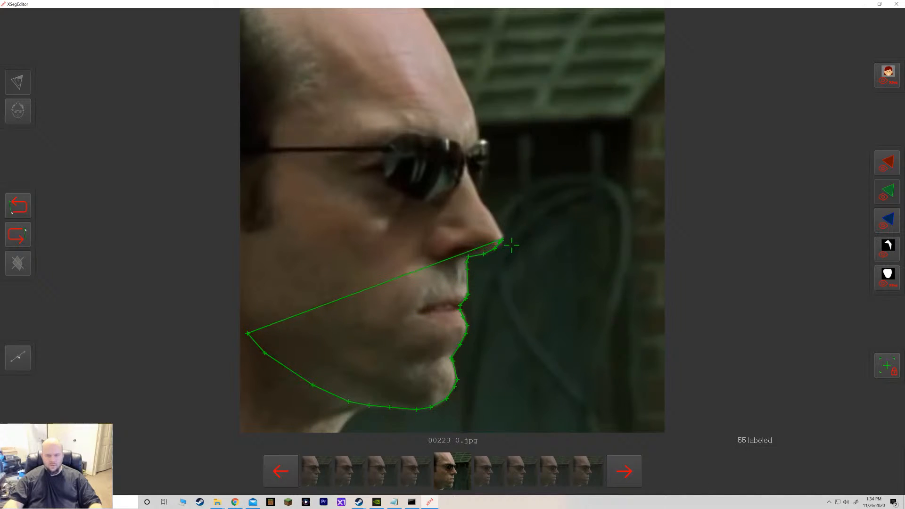
{"action": "left_click", "coordinate": [504, 233]}
{"action": "key", "text": "ctrl+z"}
{"action": "key", "text": "ctrl+z"}
{"action": "left_click", "coordinate": [499, 246]}
{"action": "left_click", "coordinate": [503, 241]}
{"action": "left_click", "coordinate": [503, 236]}
{"action": "left_click", "coordinate": [503, 233]}
{"action": "left_click", "coordinate": [494, 219]}
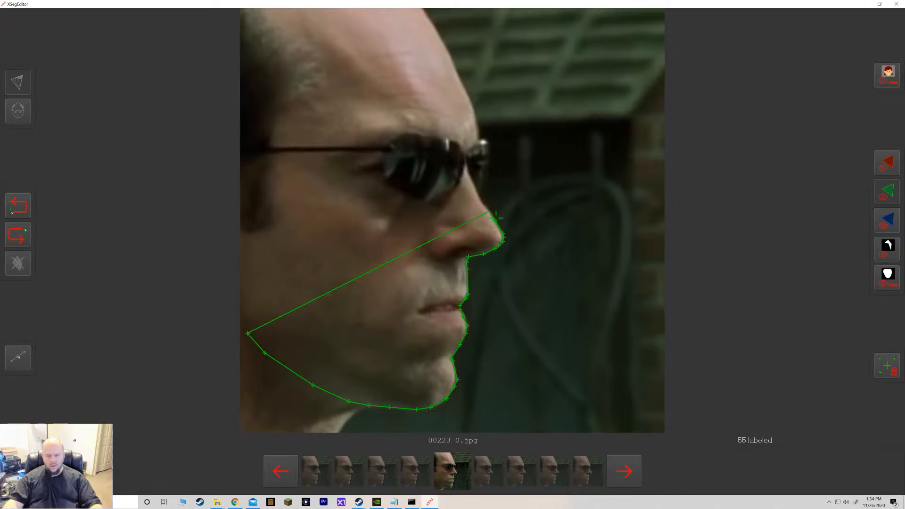
{"action": "left_click", "coordinate": [489, 210]}
{"action": "left_click", "coordinate": [483, 205]}
{"action": "left_click", "coordinate": [479, 199]}
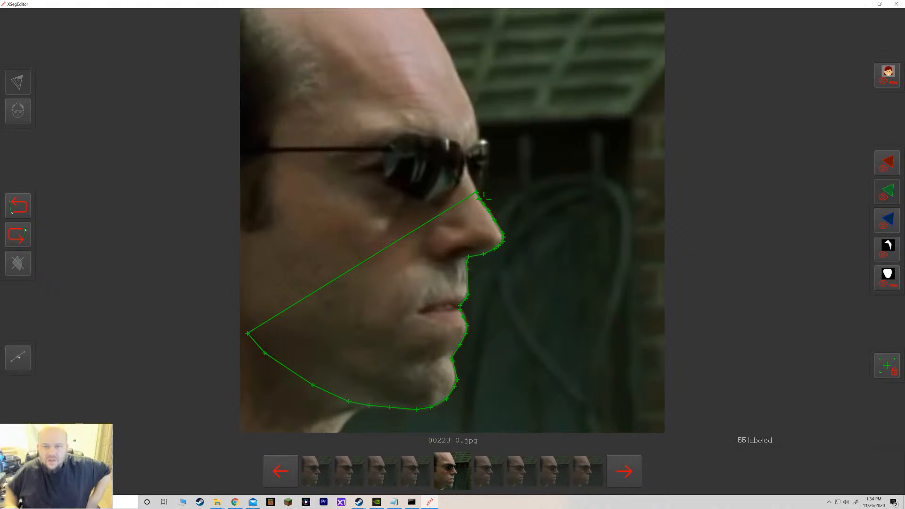
{"action": "left_click", "coordinate": [477, 192]}
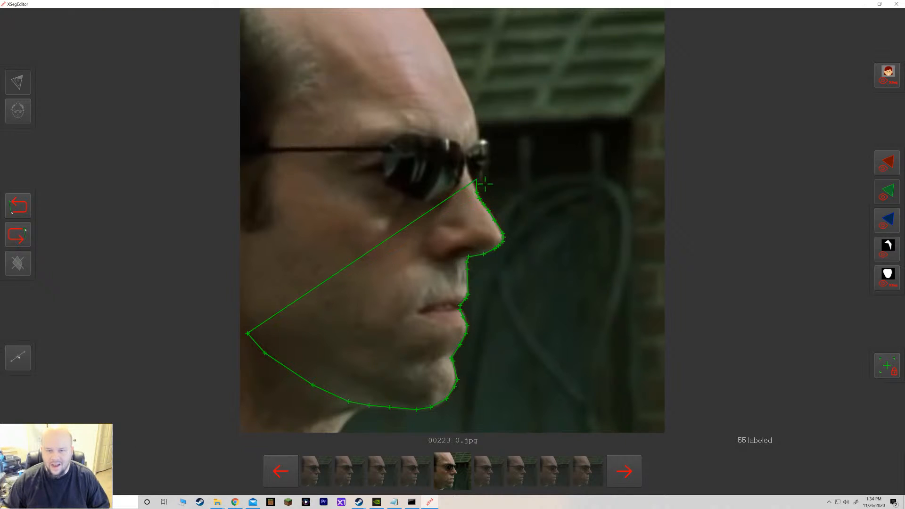
{"action": "left_click", "coordinate": [476, 174]}
{"action": "left_click", "coordinate": [477, 161]}
{"action": "left_click", "coordinate": [478, 149]}
{"action": "left_click", "coordinate": [477, 130]}
{"action": "left_click", "coordinate": [476, 121]}
{"action": "left_click", "coordinate": [474, 109]}
{"action": "left_click", "coordinate": [467, 96]}
{"action": "left_click", "coordinate": [456, 71]}
{"action": "left_click", "coordinate": [450, 56]}
{"action": "left_click", "coordinate": [443, 44]}
{"action": "left_click", "coordinate": [439, 33]}
{"action": "left_click", "coordinate": [431, 22]}
{"action": "left_click", "coordinate": [423, 9]}
{"action": "left_click", "coordinate": [273, 20]}
{"action": "left_click", "coordinate": [285, 32]}
{"action": "left_click", "coordinate": [293, 36]}
{"action": "left_click", "coordinate": [307, 44]}
{"action": "left_click", "coordinate": [313, 52]}
{"action": "left_click", "coordinate": [319, 62]}
{"action": "left_click", "coordinate": [322, 73]}
{"action": "left_click", "coordinate": [320, 84]}
{"action": "left_click", "coordinate": [295, 112]}
{"action": "left_click", "coordinate": [288, 118]}
{"action": "left_click", "coordinate": [281, 127]}
{"action": "left_click", "coordinate": [277, 134]}
{"action": "left_click", "coordinate": [273, 145]}
{"action": "left_click", "coordinate": [272, 151]}
{"action": "left_click", "coordinate": [272, 163]}
{"action": "left_click", "coordinate": [274, 178]}
{"action": "left_click", "coordinate": [276, 193]}
{"action": "left_click", "coordinate": [280, 201]}
{"action": "left_click", "coordinate": [281, 211]}
{"action": "left_click", "coordinate": [279, 221]}
{"action": "left_click", "coordinate": [274, 228]}
{"action": "left_click", "coordinate": [269, 229]}
{"action": "left_click", "coordinate": [263, 231]}
{"action": "left_click", "coordinate": [248, 234]}
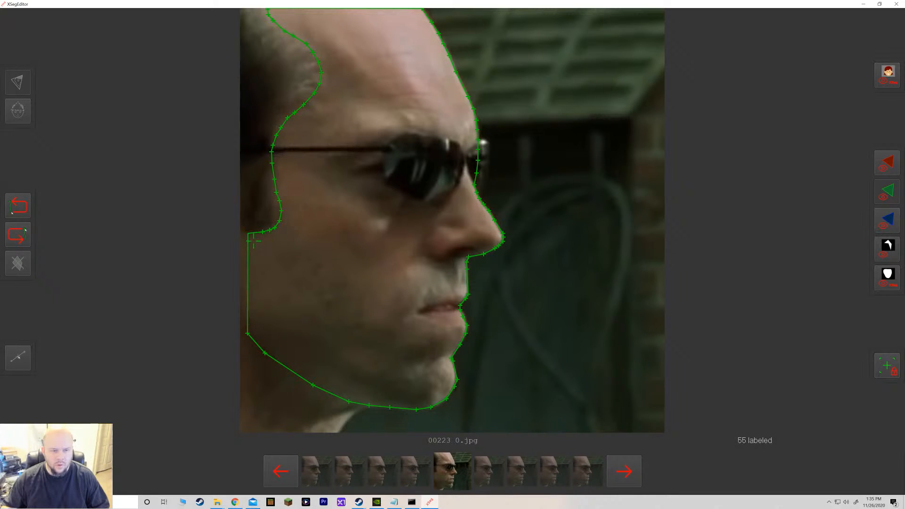
{"action": "left_click", "coordinate": [239, 233]}
{"action": "left_click", "coordinate": [247, 333]}
{"action": "left_click_drag", "start_coordinate": [247, 333], "coordinate": [241, 327]}
Trace an exclude polygon around the sunglasses and arm in frame 00223, then advance to the next frame.
{"action": "key", "text": "q"}
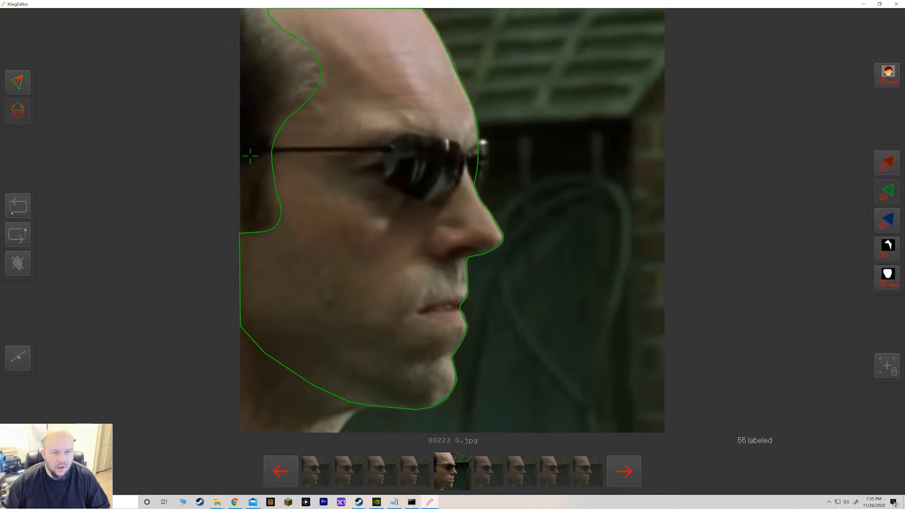
{"action": "left_click", "coordinate": [276, 152]}
{"action": "left_click", "coordinate": [291, 152]}
{"action": "left_click", "coordinate": [347, 151]}
{"action": "left_click", "coordinate": [371, 151]}
{"action": "left_click", "coordinate": [383, 151]}
{"action": "left_click", "coordinate": [383, 168]}
{"action": "left_click", "coordinate": [384, 180]}
{"action": "left_click", "coordinate": [390, 186]}
{"action": "left_click", "coordinate": [412, 198]}
{"action": "left_click", "coordinate": [428, 202]}
{"action": "left_click", "coordinate": [436, 203]}
{"action": "left_click", "coordinate": [446, 201]}
{"action": "left_click", "coordinate": [456, 193]}
{"action": "left_click", "coordinate": [459, 184]}
{"action": "left_click", "coordinate": [459, 181]}
{"action": "left_click", "coordinate": [460, 174]}
{"action": "left_click", "coordinate": [464, 165]}
{"action": "left_click", "coordinate": [468, 170]}
{"action": "left_click", "coordinate": [471, 175]}
{"action": "left_click", "coordinate": [474, 185]}
{"action": "left_click", "coordinate": [478, 193]}
{"action": "left_click", "coordinate": [482, 191]}
{"action": "left_click", "coordinate": [483, 187]}
{"action": "left_click", "coordinate": [486, 173]}
{"action": "left_click", "coordinate": [489, 160]}
{"action": "left_click", "coordinate": [489, 153]}
{"action": "left_click", "coordinate": [473, 145]}
{"action": "left_click", "coordinate": [464, 150]}
{"action": "left_click", "coordinate": [461, 144]}
{"action": "left_click", "coordinate": [457, 140]}
{"action": "left_click", "coordinate": [446, 139]}
{"action": "left_click", "coordinate": [413, 133]}
{"action": "left_click", "coordinate": [404, 133]}
{"action": "left_click", "coordinate": [398, 136]}
{"action": "left_click", "coordinate": [388, 141]}
{"action": "left_click", "coordinate": [384, 146]}
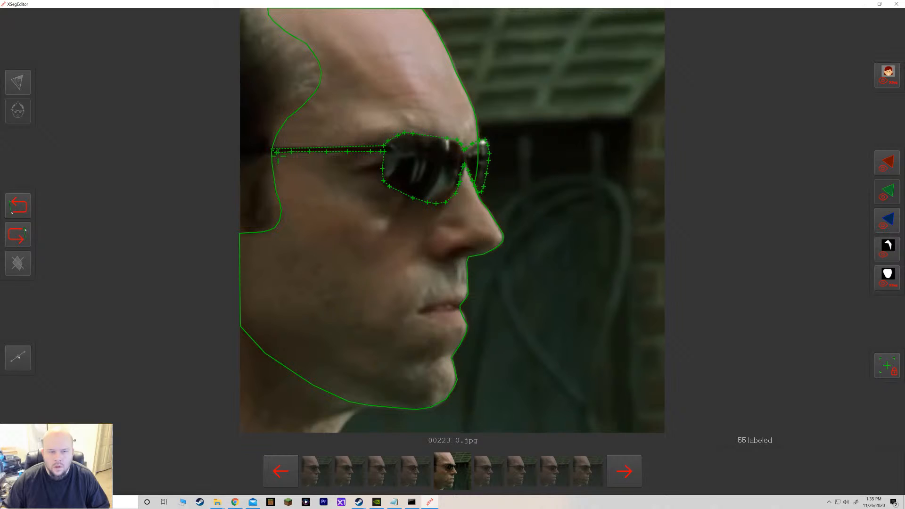
{"action": "left_click", "coordinate": [270, 152]}
{"action": "left_click", "coordinate": [164, 245]}
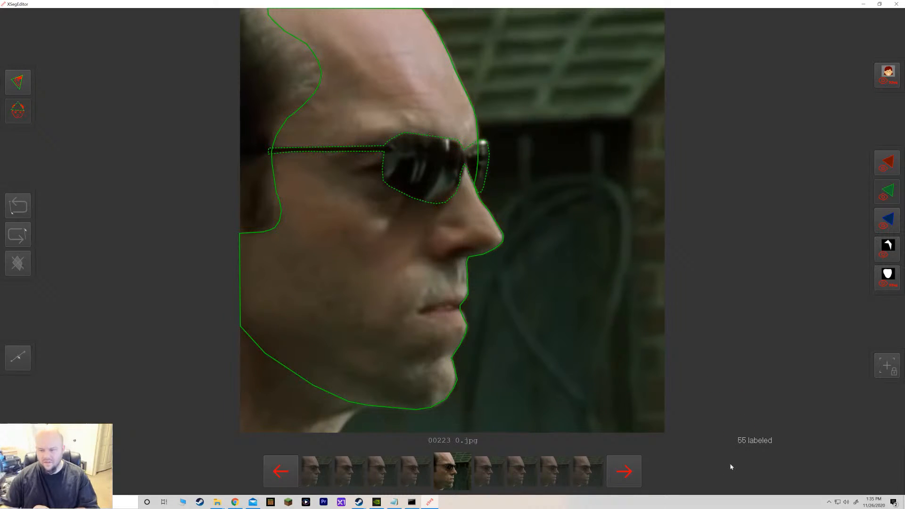
{"action": "key", "text": "d"}
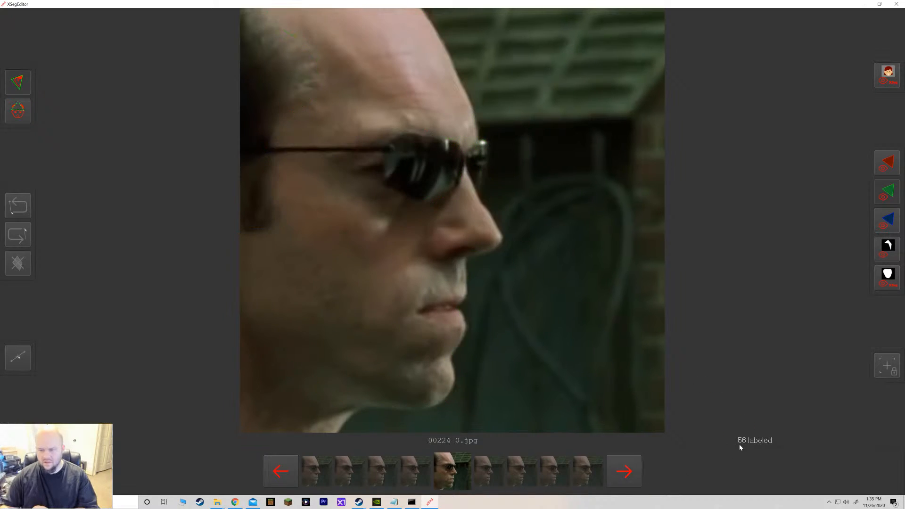
Return to frame 00223 and page forward through the following data_dst frames.
{"action": "left_click", "coordinate": [291, 484]}
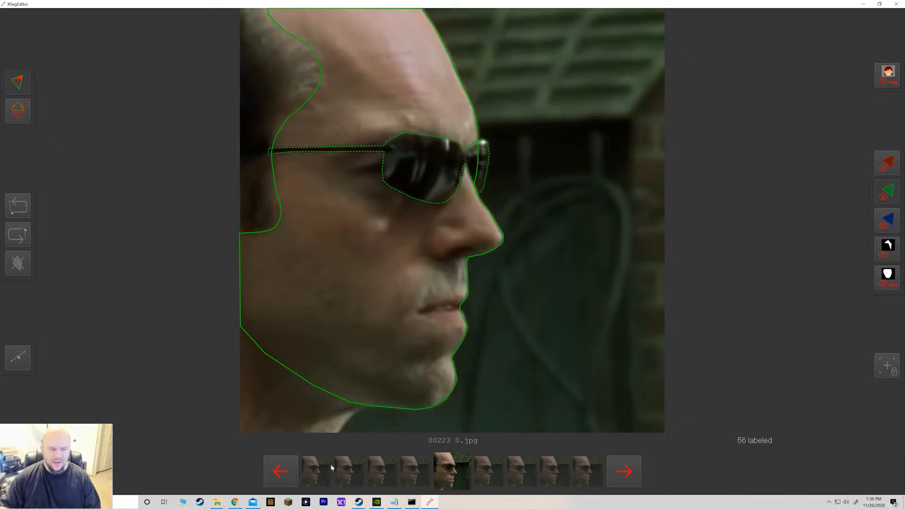
{"action": "left_click", "coordinate": [634, 475]}
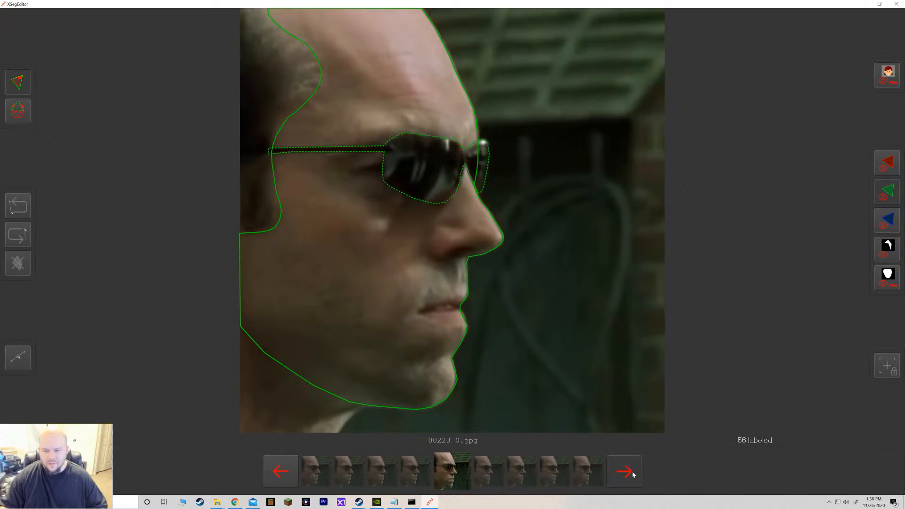
{"action": "left_click", "coordinate": [631, 474]}
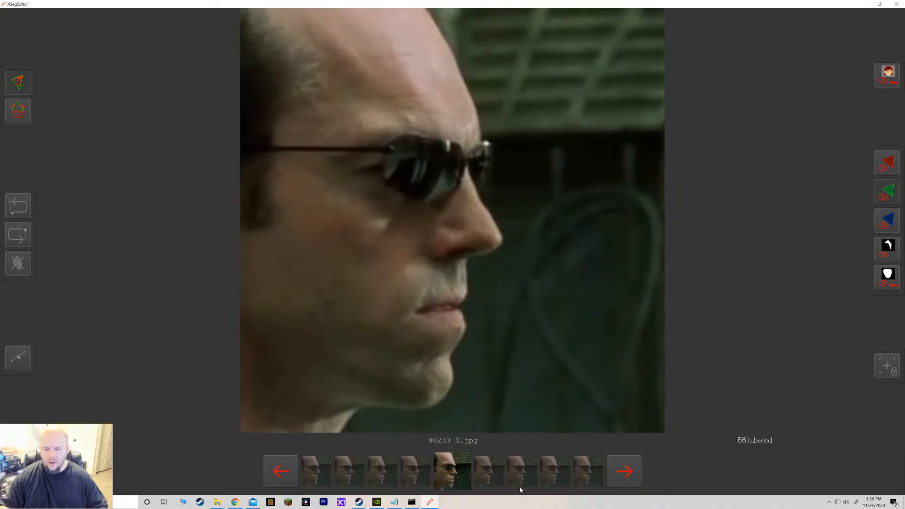
{"action": "left_click", "coordinate": [625, 477]}
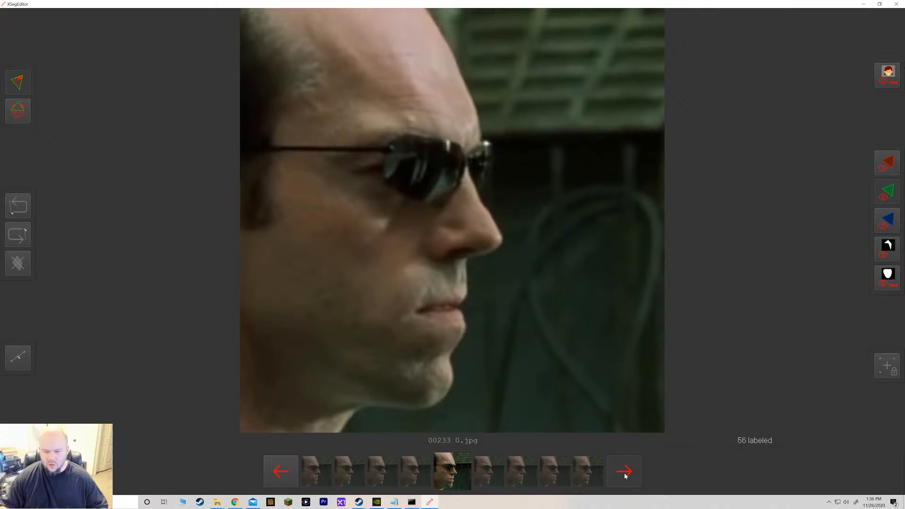
{"action": "left_click", "coordinate": [616, 479]}
{"action": "left_click", "coordinate": [623, 478]}
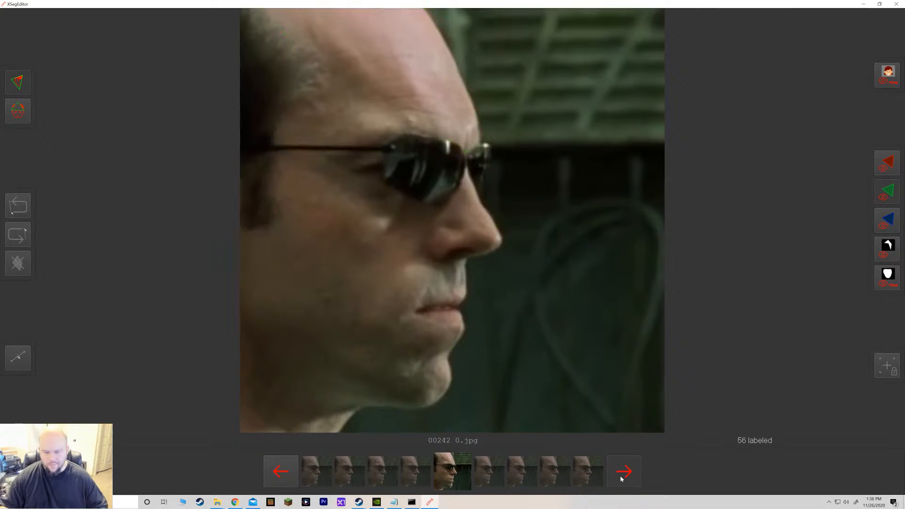
{"action": "left_click", "coordinate": [625, 479]}
{"action": "left_click", "coordinate": [625, 479]}
{"action": "left_click", "coordinate": [625, 478]}
{"action": "left_click", "coordinate": [625, 479]}
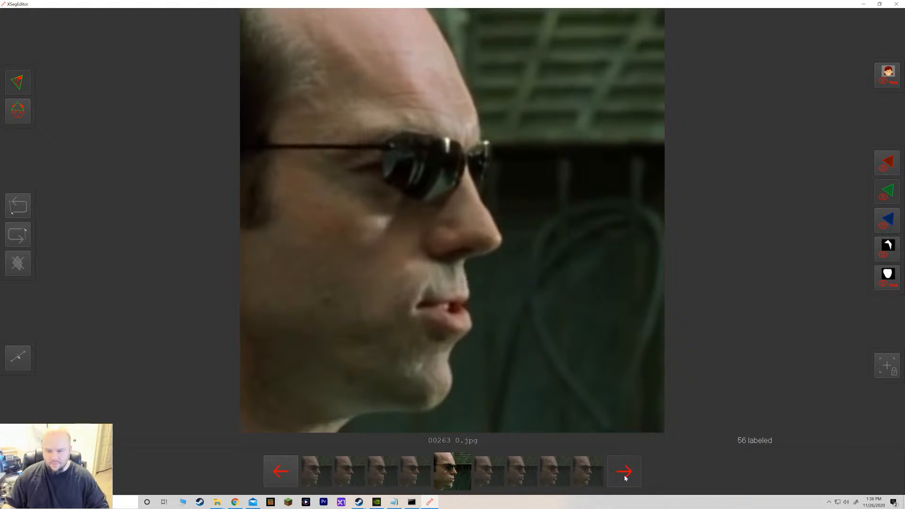
{"action": "left_click", "coordinate": [626, 478]}
{"action": "left_click", "coordinate": [625, 478]}
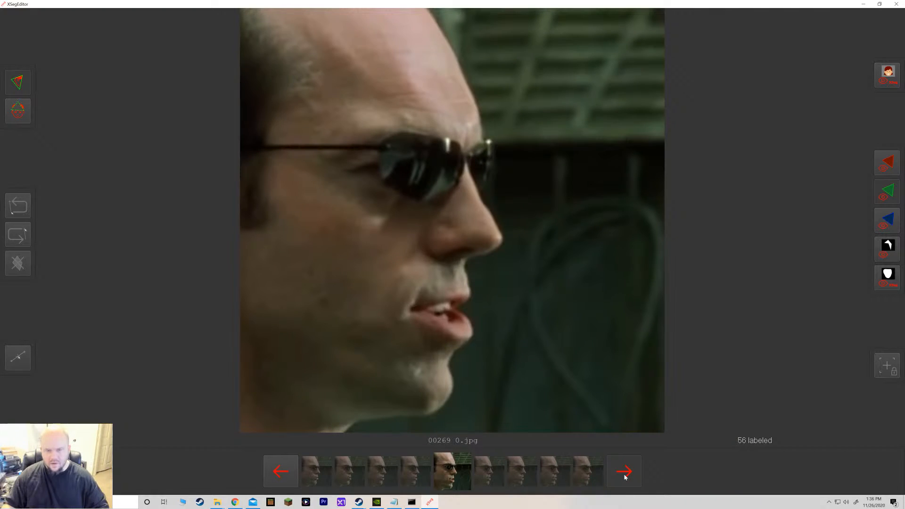
{"action": "left_click", "coordinate": [625, 478]}
{"action": "left_click", "coordinate": [625, 477]}
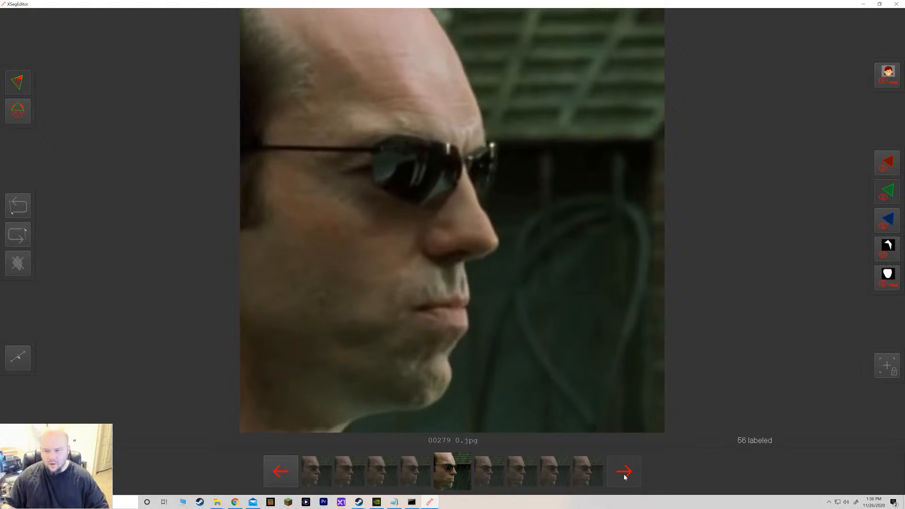
{"action": "left_click", "coordinate": [625, 478]}
{"action": "left_click", "coordinate": [625, 477]}
{"action": "left_click", "coordinate": [625, 478]}
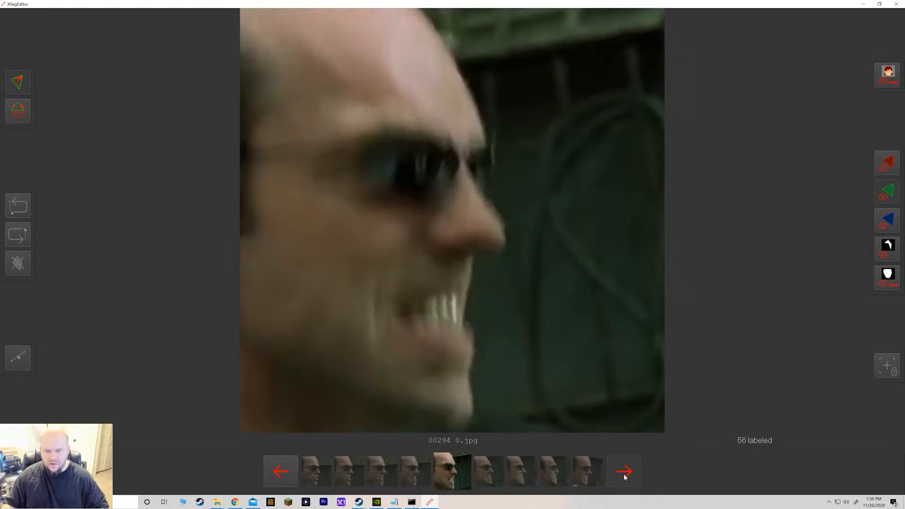
Page through the data_dst frames, checking the existing masks, until reaching frame 00526.
{"action": "left_click", "coordinate": [625, 478]}
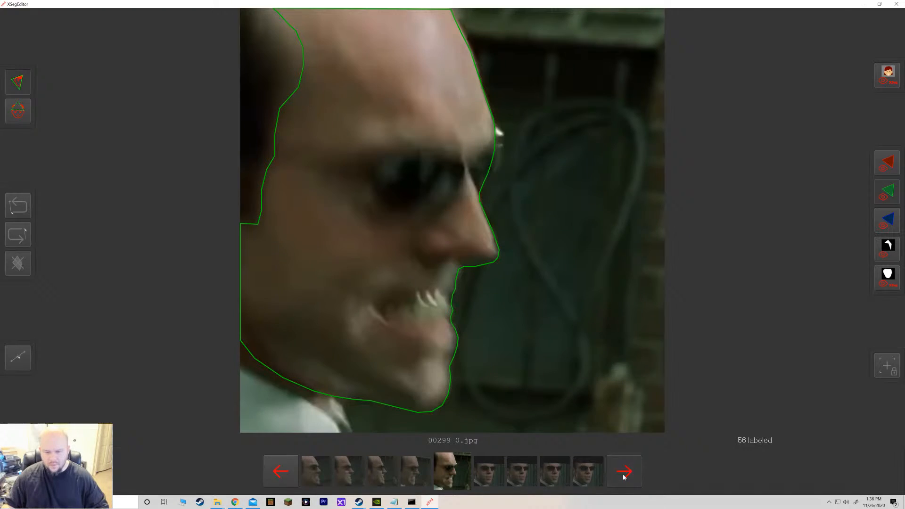
{"action": "left_click", "coordinate": [624, 475], "text": "shift"}
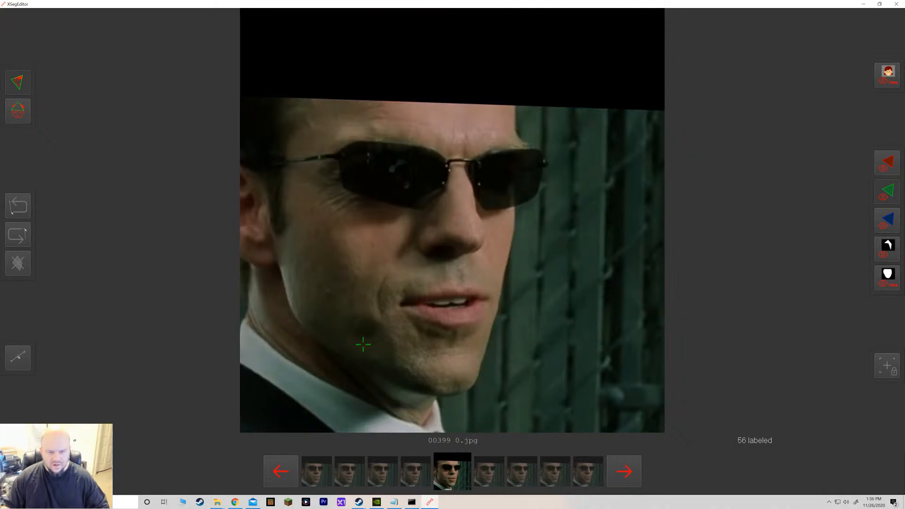
{"action": "left_click", "coordinate": [280, 469], "text": "shift"}
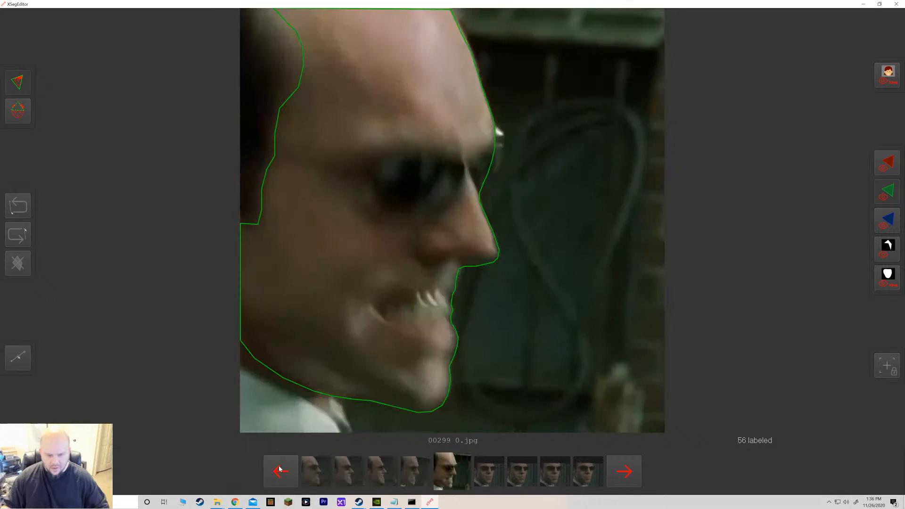
{"action": "left_click", "coordinate": [615, 472], "text": "shift"}
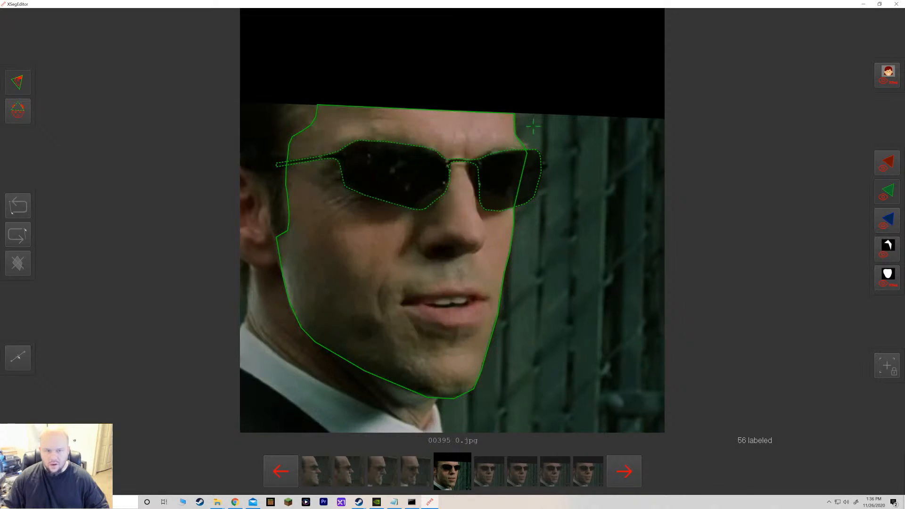
{"action": "left_click", "coordinate": [477, 194]}
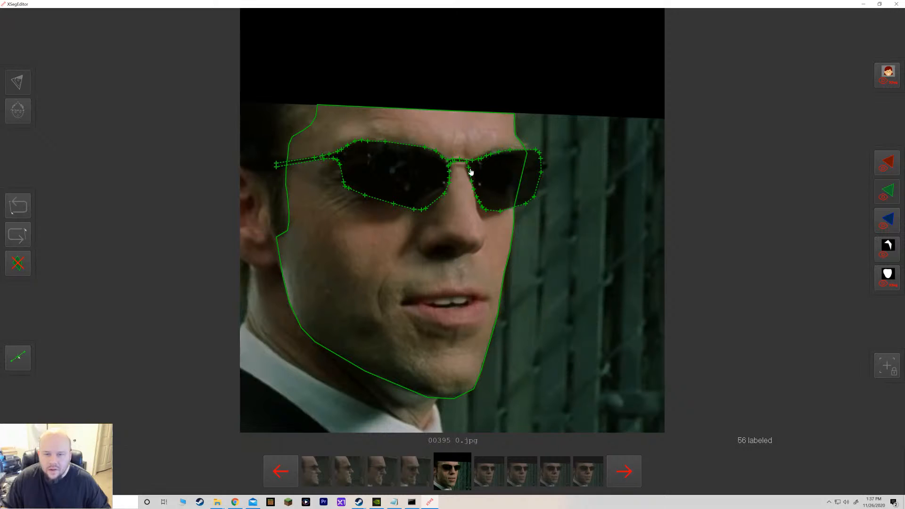
{"action": "left_click", "coordinate": [722, 234]}
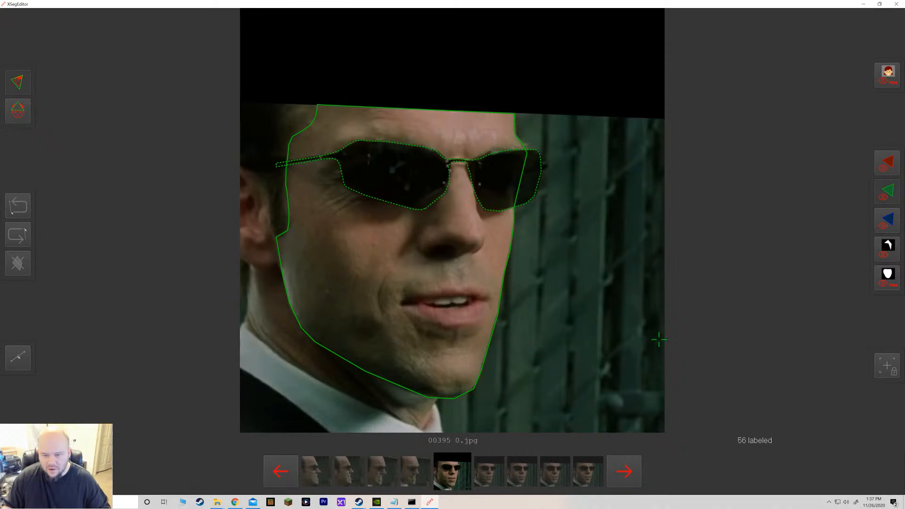
{"action": "left_click", "coordinate": [628, 470]}
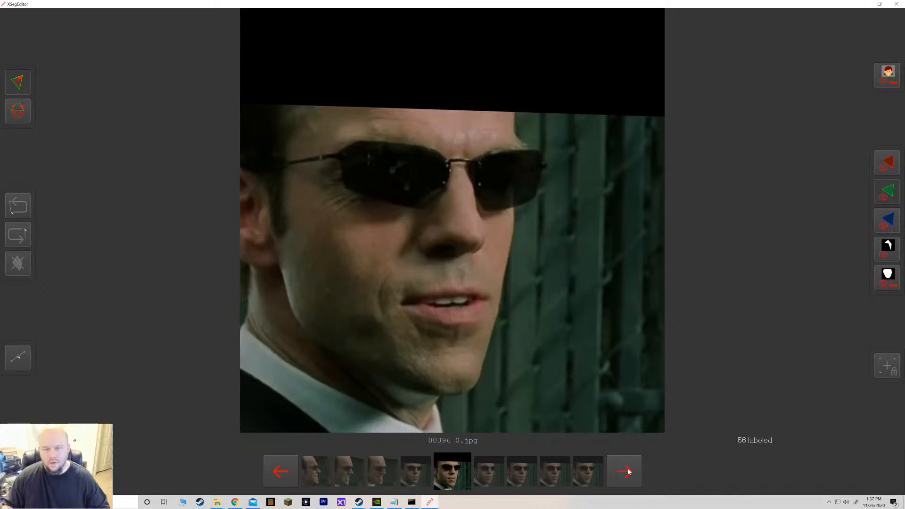
{"action": "left_click", "coordinate": [629, 471], "text": "shift"}
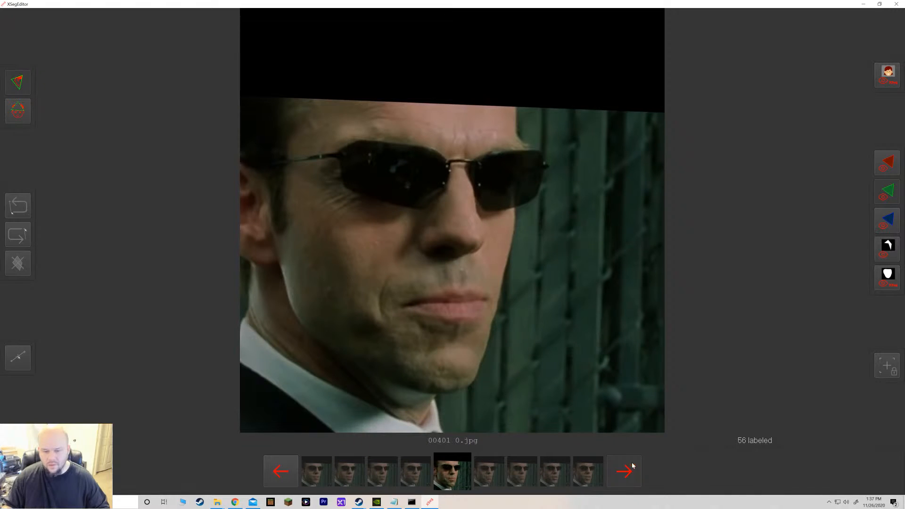
{"action": "left_click", "coordinate": [632, 465], "text": "shift"}
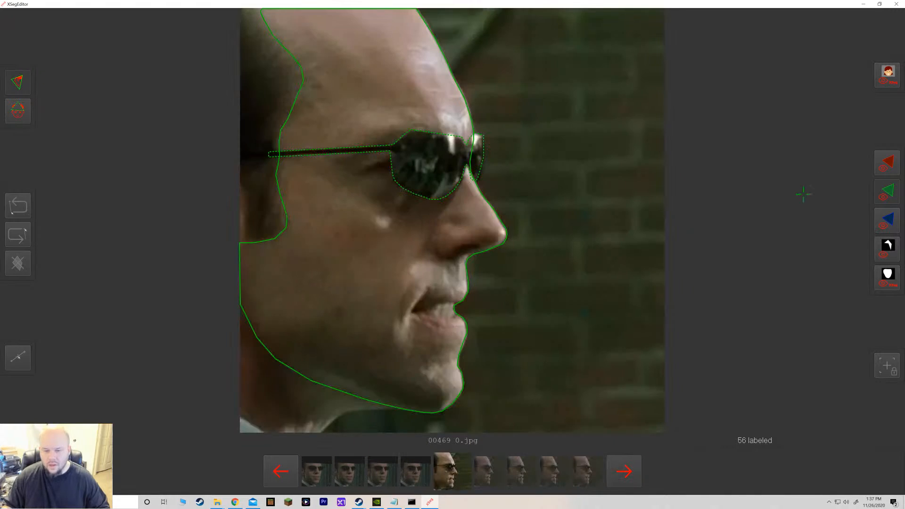
{"action": "left_click", "coordinate": [626, 465], "text": "shift"}
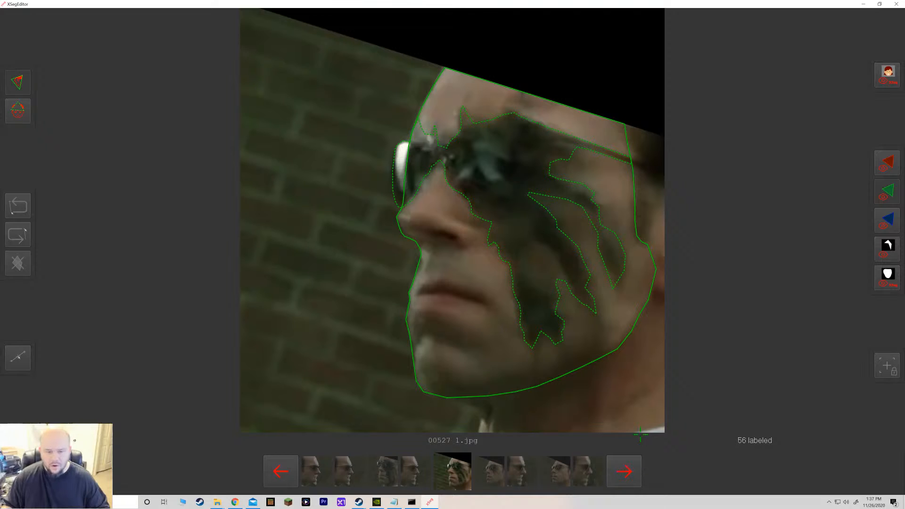
{"action": "left_click", "coordinate": [289, 467]}
{"action": "left_click", "coordinate": [289, 467]}
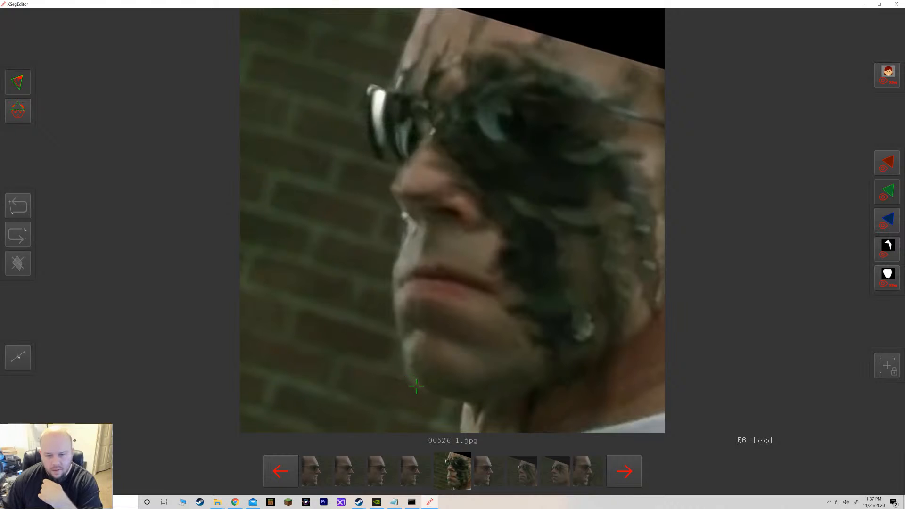
Trace an include polygon around the face in frame 00526, following the nose and chin profile, forehead edge and jaw.
{"action": "left_click", "coordinate": [475, 401]}
{"action": "left_click", "coordinate": [447, 398]}
{"action": "left_click", "coordinate": [421, 389]}
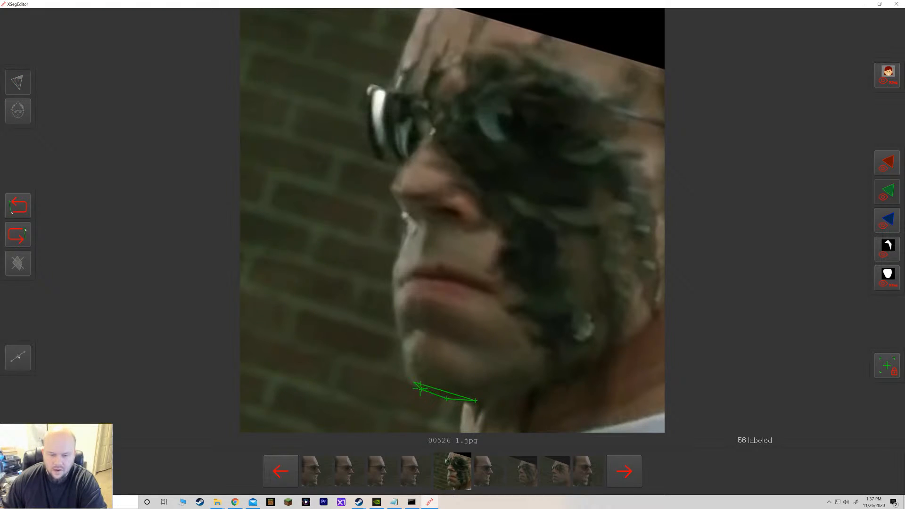
{"action": "left_click", "coordinate": [409, 382]}
{"action": "left_click", "coordinate": [405, 368]}
{"action": "left_click", "coordinate": [403, 350]}
{"action": "left_click", "coordinate": [397, 335]}
{"action": "left_click", "coordinate": [396, 319]}
{"action": "left_click", "coordinate": [393, 308]}
{"action": "left_click", "coordinate": [393, 298]}
{"action": "left_click", "coordinate": [391, 285]}
{"action": "left_click", "coordinate": [394, 269]}
{"action": "left_click", "coordinate": [397, 259]}
{"action": "left_click", "coordinate": [400, 245]}
{"action": "left_click", "coordinate": [403, 229]}
{"action": "left_click", "coordinate": [405, 216]}
{"action": "left_click", "coordinate": [397, 204]}
{"action": "left_click", "coordinate": [392, 194]}
{"action": "left_click", "coordinate": [391, 182]}
{"action": "left_click", "coordinate": [399, 168]}
{"action": "left_click", "coordinate": [400, 162]}
{"action": "left_click", "coordinate": [400, 150]}
{"action": "left_click", "coordinate": [396, 137]}
{"action": "left_click", "coordinate": [392, 121]}
{"action": "left_click", "coordinate": [392, 98]}
{"action": "left_click", "coordinate": [396, 82]}
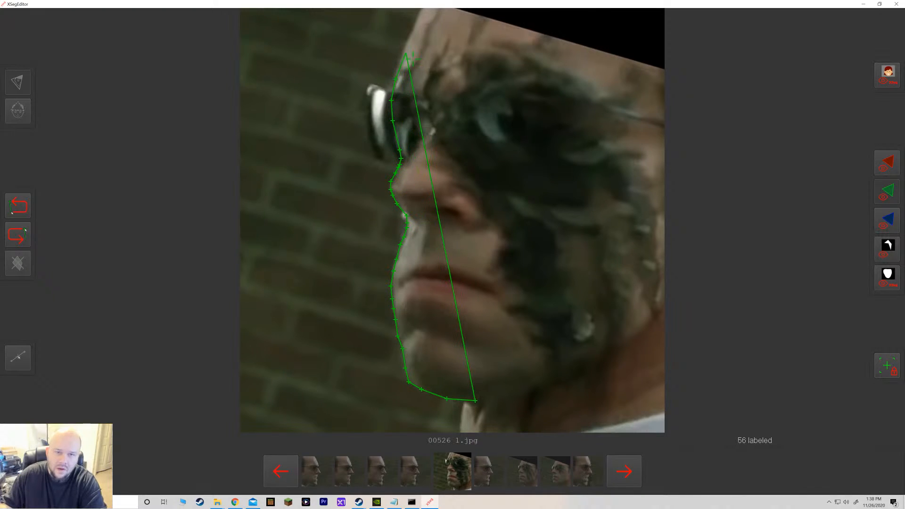
{"action": "left_click", "coordinate": [406, 48]}
{"action": "left_click", "coordinate": [415, 25]}
{"action": "left_click", "coordinate": [421, 9]}
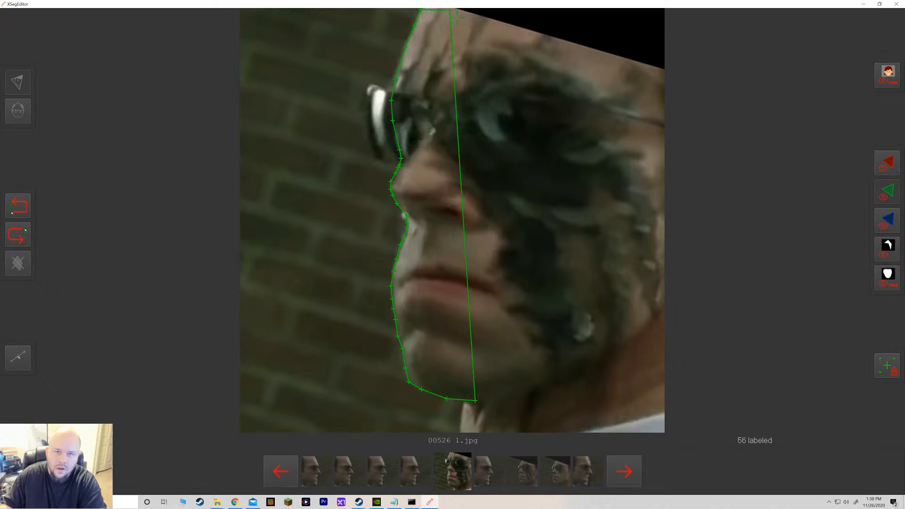
{"action": "left_click", "coordinate": [453, 9]}
{"action": "left_click", "coordinate": [471, 12]}
{"action": "left_click", "coordinate": [542, 34]}
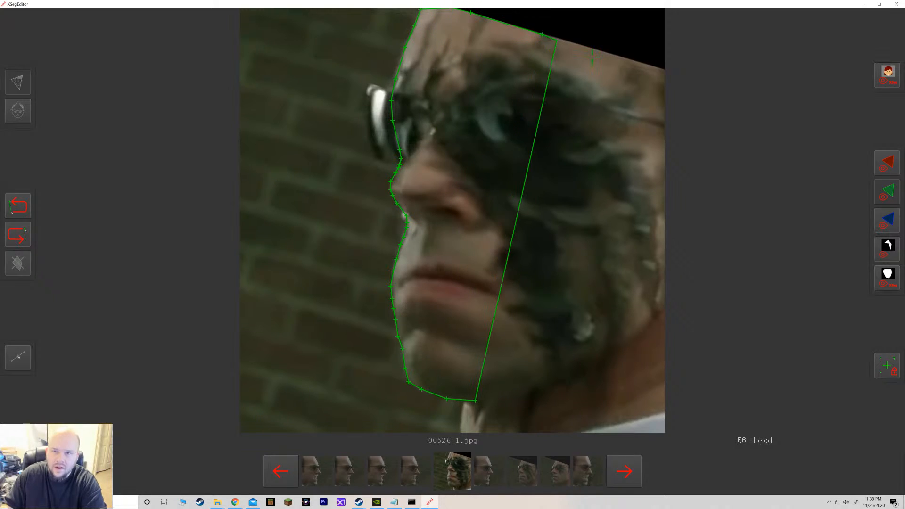
{"action": "left_click", "coordinate": [664, 69]}
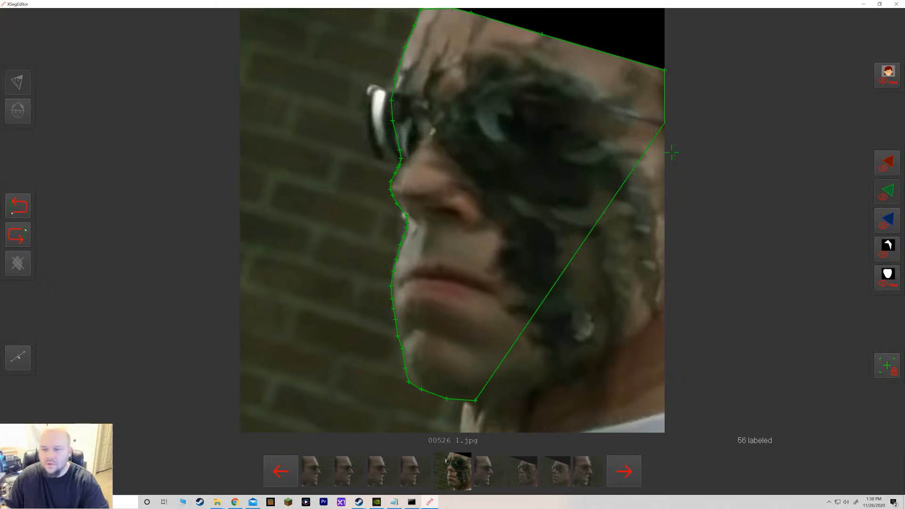
{"action": "left_click", "coordinate": [664, 296]}
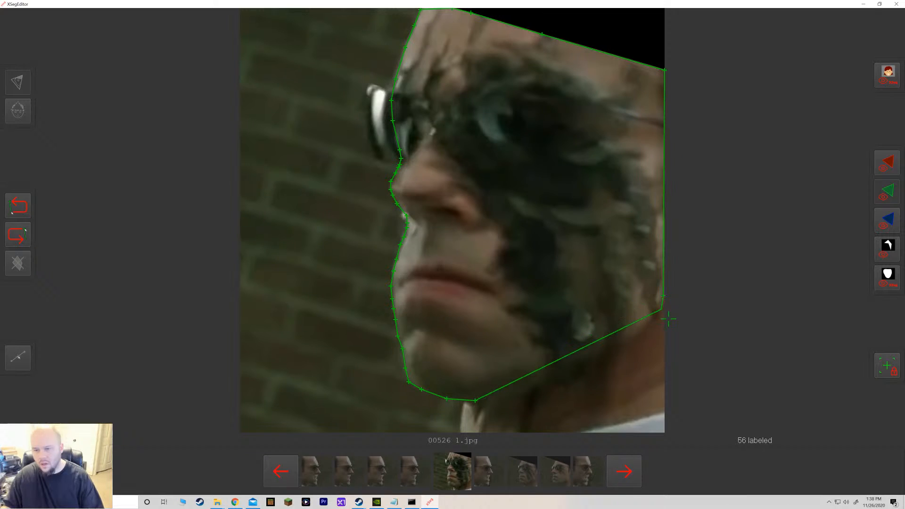
{"action": "left_click", "coordinate": [651, 322]}
{"action": "left_click", "coordinate": [637, 336]}
{"action": "left_click", "coordinate": [606, 357]}
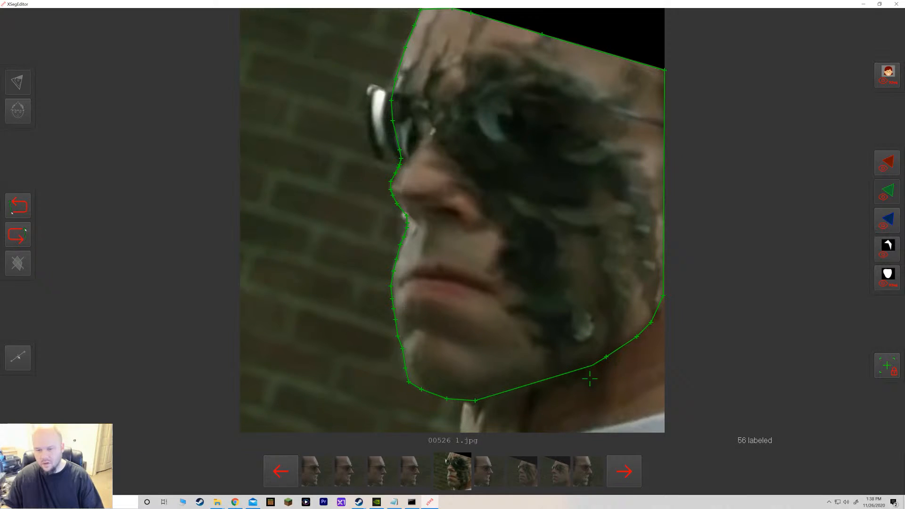
{"action": "left_click", "coordinate": [550, 385]}
{"action": "left_click", "coordinate": [521, 394]}
{"action": "left_click", "coordinate": [476, 402]}
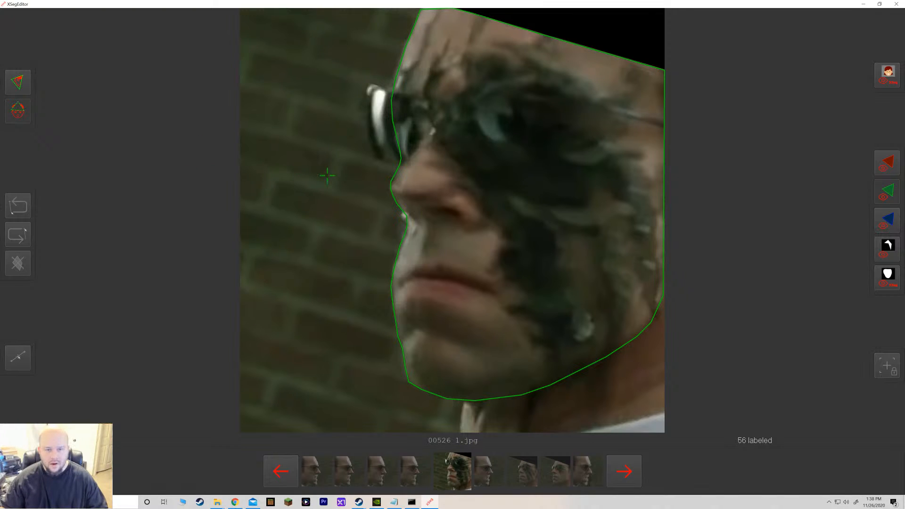
Start an exclude polygon in frame 00526, tracing around the dark hair fragments across the forehead.
{"action": "left_click", "coordinate": [650, 121]}
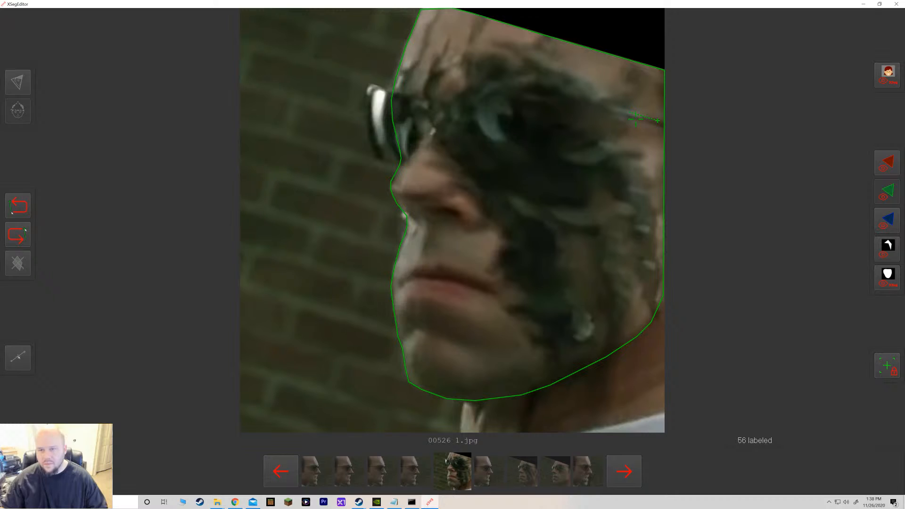
{"action": "left_click", "coordinate": [626, 111]}
{"action": "left_click", "coordinate": [637, 100]}
{"action": "left_click", "coordinate": [645, 91]}
{"action": "left_click", "coordinate": [647, 84]}
{"action": "left_click", "coordinate": [644, 78]}
{"action": "left_click", "coordinate": [639, 72]}
{"action": "left_click", "coordinate": [628, 72]}
{"action": "left_click", "coordinate": [628, 87]}
{"action": "left_click", "coordinate": [546, 50]}
{"action": "left_click", "coordinate": [549, 37]}
{"action": "left_click", "coordinate": [541, 35]}
{"action": "left_click", "coordinate": [534, 44]}
{"action": "left_click", "coordinate": [527, 47]}
{"action": "left_click", "coordinate": [515, 45]}
{"action": "left_click", "coordinate": [499, 44]}
{"action": "left_click", "coordinate": [506, 54]}
{"action": "left_click", "coordinate": [513, 61]}
{"action": "left_click", "coordinate": [495, 56]}
{"action": "left_click", "coordinate": [480, 56]}
{"action": "left_click", "coordinate": [474, 59]}
{"action": "left_click", "coordinate": [468, 57]}
{"action": "left_click", "coordinate": [472, 44]}
{"action": "left_click", "coordinate": [480, 34]}
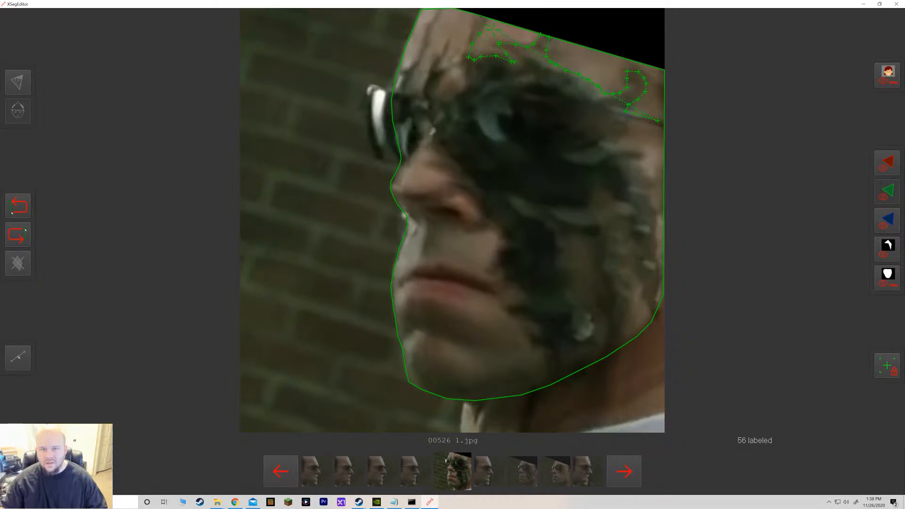
{"action": "left_click", "coordinate": [468, 32]}
{"action": "left_click", "coordinate": [464, 45]}
{"action": "left_click", "coordinate": [461, 65]}
{"action": "left_click", "coordinate": [463, 76]}
{"action": "left_click", "coordinate": [465, 83]}
{"action": "left_click", "coordinate": [459, 92]}
{"action": "left_click", "coordinate": [455, 97]}
{"action": "left_click", "coordinate": [453, 99]}
{"action": "left_click", "coordinate": [447, 98]}
{"action": "left_click", "coordinate": [443, 95]}
{"action": "left_click", "coordinate": [438, 89]}
{"action": "left_click", "coordinate": [441, 78]}
{"action": "left_click", "coordinate": [442, 71]}
{"action": "left_click", "coordinate": [446, 65]}
{"action": "left_click", "coordinate": [452, 62]}
{"action": "left_click", "coordinate": [464, 66]}
{"action": "left_click", "coordinate": [450, 40]}
{"action": "left_click", "coordinate": [445, 48]}
{"action": "left_click", "coordinate": [440, 54]}
{"action": "left_click", "coordinate": [437, 62]}
{"action": "left_click", "coordinate": [432, 69]}
{"action": "left_click", "coordinate": [431, 77]}
{"action": "left_click", "coordinate": [428, 85]}
{"action": "left_click", "coordinate": [424, 96]}
{"action": "left_click", "coordinate": [411, 93]}
{"action": "left_click", "coordinate": [412, 72]}
{"action": "left_click", "coordinate": [420, 60]}
{"action": "left_click", "coordinate": [427, 47]}
{"action": "left_click", "coordinate": [431, 31]}
{"action": "left_click", "coordinate": [438, 25]}
{"action": "left_click", "coordinate": [436, 21]}
{"action": "left_click", "coordinate": [438, 14]}
{"action": "left_click", "coordinate": [440, 10]}
{"action": "left_click", "coordinate": [433, 13]}
{"action": "left_click", "coordinate": [426, 25]}
{"action": "left_click", "coordinate": [426, 36]}
{"action": "left_click", "coordinate": [421, 47]}
{"action": "left_click", "coordinate": [417, 61]}
{"action": "left_click", "coordinate": [409, 71]}
{"action": "left_click", "coordinate": [402, 72]}
{"action": "left_click", "coordinate": [405, 77]}
{"action": "left_click", "coordinate": [402, 85]}
{"action": "left_click", "coordinate": [398, 91]}
{"action": "left_click", "coordinate": [393, 89]}
{"action": "left_click", "coordinate": [387, 89]}
{"action": "left_click", "coordinate": [381, 87]}
{"action": "left_click", "coordinate": [374, 86]}
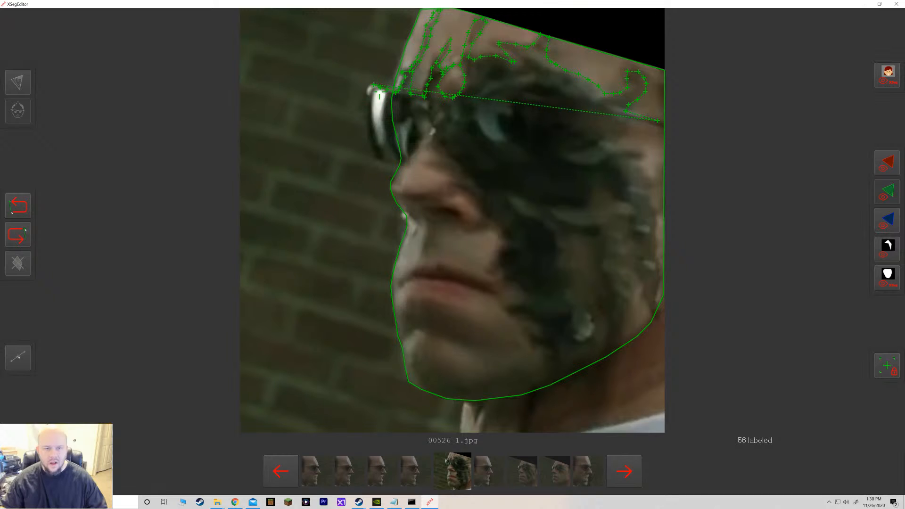
Continue the exclude polygon in frame 00526 around the sunglasses lens and along the nose bridge.
{"action": "left_click", "coordinate": [365, 98]}
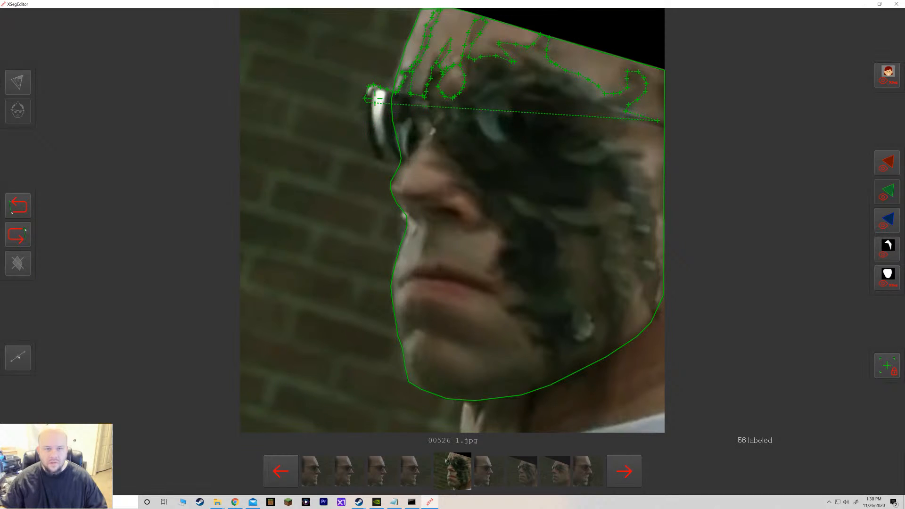
{"action": "left_click", "coordinate": [365, 120]}
{"action": "left_click", "coordinate": [371, 146]}
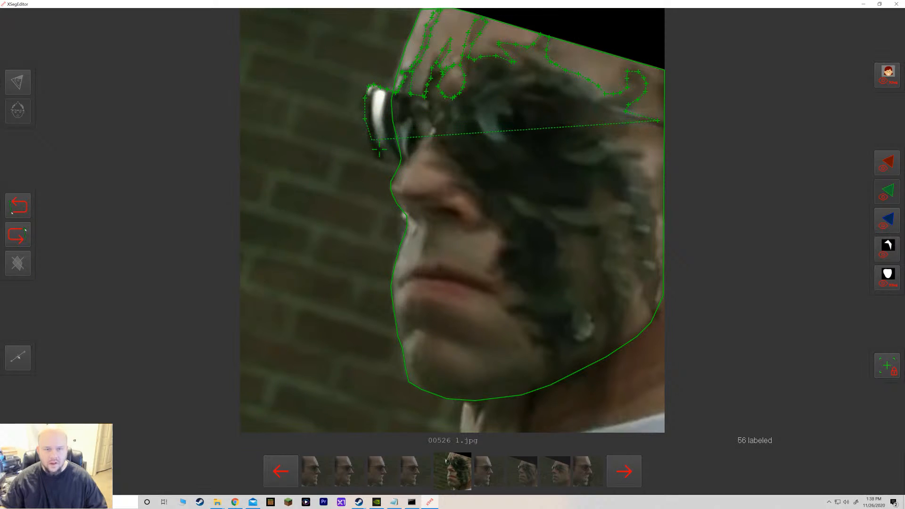
{"action": "left_click", "coordinate": [372, 150]}
{"action": "left_click", "coordinate": [378, 159]}
{"action": "left_click", "coordinate": [384, 162]}
{"action": "left_click", "coordinate": [390, 164]}
{"action": "left_click", "coordinate": [400, 163]}
{"action": "left_click", "coordinate": [409, 158]}
{"action": "left_click", "coordinate": [417, 150]}
{"action": "left_click", "coordinate": [427, 135]}
{"action": "left_click", "coordinate": [437, 131]}
{"action": "left_click", "coordinate": [432, 125]}
{"action": "left_click", "coordinate": [440, 139]}
{"action": "left_click", "coordinate": [446, 149]}
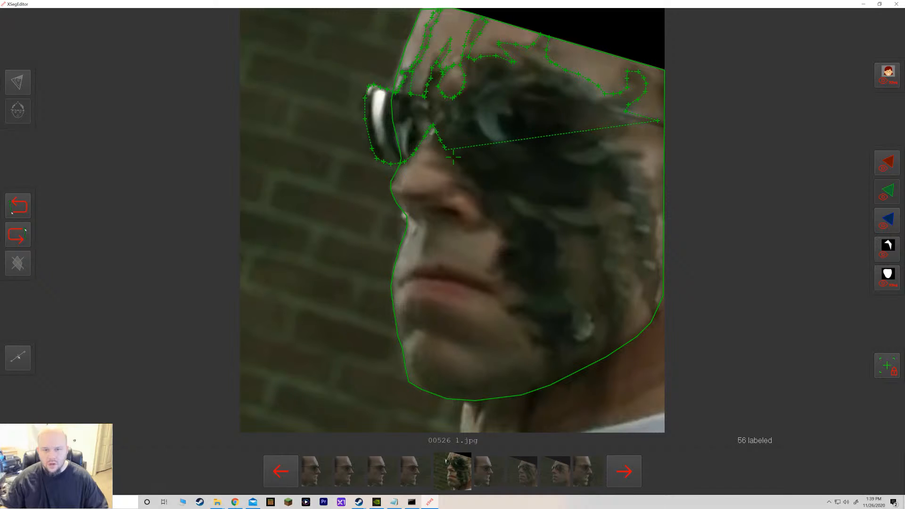
{"action": "left_click", "coordinate": [449, 156]}
{"action": "left_click", "coordinate": [454, 162]}
{"action": "left_click", "coordinate": [458, 168]}
{"action": "left_click", "coordinate": [463, 174]}
{"action": "left_click", "coordinate": [470, 180]}
{"action": "left_click", "coordinate": [473, 184]}
{"action": "left_click", "coordinate": [456, 183]}
{"action": "left_click", "coordinate": [461, 187]}
{"action": "left_click", "coordinate": [468, 191]}
{"action": "left_click", "coordinate": [473, 195]}
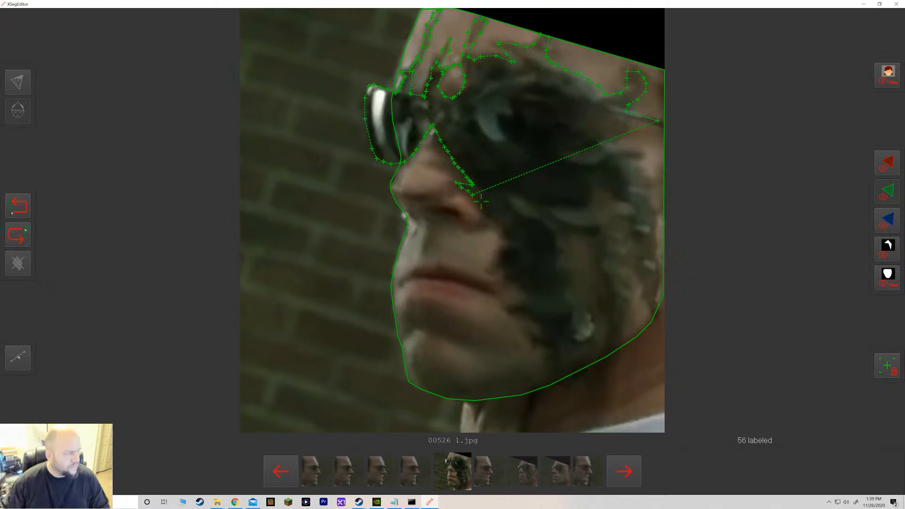
Extend the exclude polygon around the dark patches on the cheek and jaw, closing it back at the temple.
{"action": "left_click", "coordinate": [486, 213]}
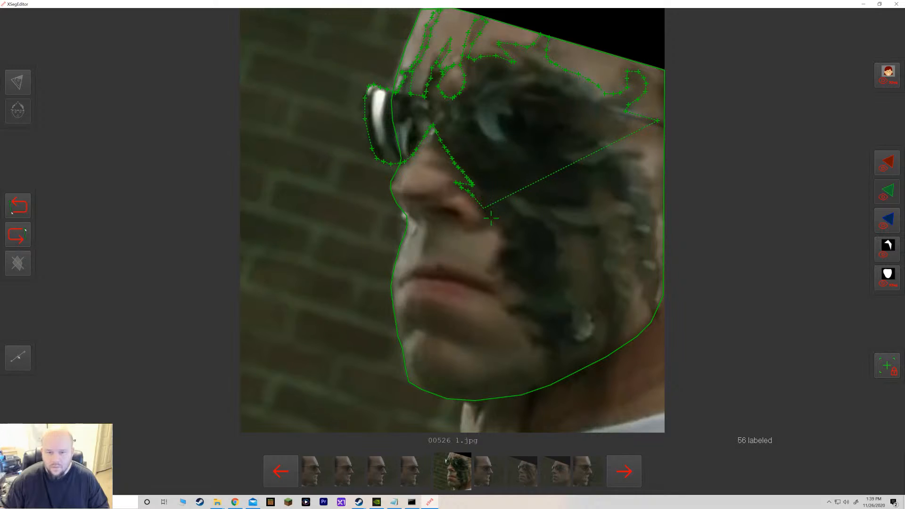
{"action": "left_click", "coordinate": [490, 219]}
{"action": "left_click", "coordinate": [496, 224]}
{"action": "left_click", "coordinate": [499, 229]}
{"action": "left_click", "coordinate": [501, 233]}
{"action": "left_click", "coordinate": [499, 240]}
{"action": "left_click", "coordinate": [496, 247]}
{"action": "left_click", "coordinate": [492, 256]}
{"action": "left_click", "coordinate": [486, 264]}
{"action": "left_click", "coordinate": [493, 274]}
{"action": "left_click", "coordinate": [499, 270]}
{"action": "left_click", "coordinate": [509, 274]}
{"action": "left_click", "coordinate": [514, 282]}
{"action": "left_click", "coordinate": [521, 290]}
{"action": "left_click", "coordinate": [523, 298]}
{"action": "left_click", "coordinate": [518, 303]}
{"action": "left_click", "coordinate": [507, 306]}
{"action": "left_click", "coordinate": [508, 313]}
{"action": "left_click", "coordinate": [514, 317]}
{"action": "left_click", "coordinate": [520, 318]}
{"action": "left_click", "coordinate": [531, 322]}
{"action": "left_click", "coordinate": [541, 329]}
{"action": "left_click", "coordinate": [546, 336]}
{"action": "left_click", "coordinate": [534, 346]}
{"action": "left_click", "coordinate": [531, 336]}
{"action": "left_click", "coordinate": [545, 347]}
{"action": "left_click", "coordinate": [548, 353]}
{"action": "left_click", "coordinate": [549, 360]}
{"action": "left_click", "coordinate": [550, 367]}
{"action": "left_click", "coordinate": [557, 372]}
{"action": "left_click", "coordinate": [557, 363]}
{"action": "left_click", "coordinate": [556, 353]}
{"action": "left_click", "coordinate": [557, 345]}
{"action": "left_click", "coordinate": [560, 337]}
{"action": "left_click", "coordinate": [569, 341]}
{"action": "left_click", "coordinate": [578, 345]}
{"action": "left_click", "coordinate": [586, 341]}
{"action": "left_click", "coordinate": [591, 336]}
{"action": "left_click", "coordinate": [592, 331]}
{"action": "left_click", "coordinate": [591, 325]}
{"action": "left_click", "coordinate": [588, 313]}
{"action": "left_click", "coordinate": [585, 304]}
{"action": "left_click", "coordinate": [574, 294]}
{"action": "left_click", "coordinate": [573, 282]}
{"action": "left_click", "coordinate": [572, 275]}
{"action": "left_click", "coordinate": [567, 266]}
{"action": "left_click", "coordinate": [566, 254]}
{"action": "left_click", "coordinate": [561, 242]}
{"action": "left_click", "coordinate": [565, 234]}
{"action": "left_click", "coordinate": [580, 232]}
{"action": "left_click", "coordinate": [591, 232]}
{"action": "left_click", "coordinate": [598, 249]}
{"action": "left_click", "coordinate": [596, 266]}
{"action": "left_click", "coordinate": [593, 285]}
{"action": "left_click", "coordinate": [601, 302]}
{"action": "left_click", "coordinate": [603, 314]}
{"action": "left_click", "coordinate": [606, 324]}
{"action": "left_click", "coordinate": [604, 350]}
{"action": "left_click", "coordinate": [610, 344]}
{"action": "left_click", "coordinate": [622, 322]}
{"action": "left_click", "coordinate": [629, 308]}
{"action": "left_click", "coordinate": [630, 291]}
{"action": "left_click", "coordinate": [629, 270]}
{"action": "left_click", "coordinate": [625, 242]}
{"action": "left_click", "coordinate": [627, 232]}
{"action": "left_click", "coordinate": [638, 242]}
{"action": "left_click", "coordinate": [641, 267]}
{"action": "left_click", "coordinate": [638, 290]}
{"action": "left_click", "coordinate": [641, 302]}
{"action": "left_click", "coordinate": [644, 308]}
{"action": "left_click", "coordinate": [649, 309]}
{"action": "left_click", "coordinate": [654, 315]}
{"action": "left_click", "coordinate": [656, 306]}
{"action": "left_click", "coordinate": [658, 299]}
{"action": "left_click", "coordinate": [656, 287]}
{"action": "left_click", "coordinate": [659, 267]}
{"action": "left_click", "coordinate": [656, 254]}
{"action": "left_click", "coordinate": [654, 241]}
{"action": "left_click", "coordinate": [644, 194]}
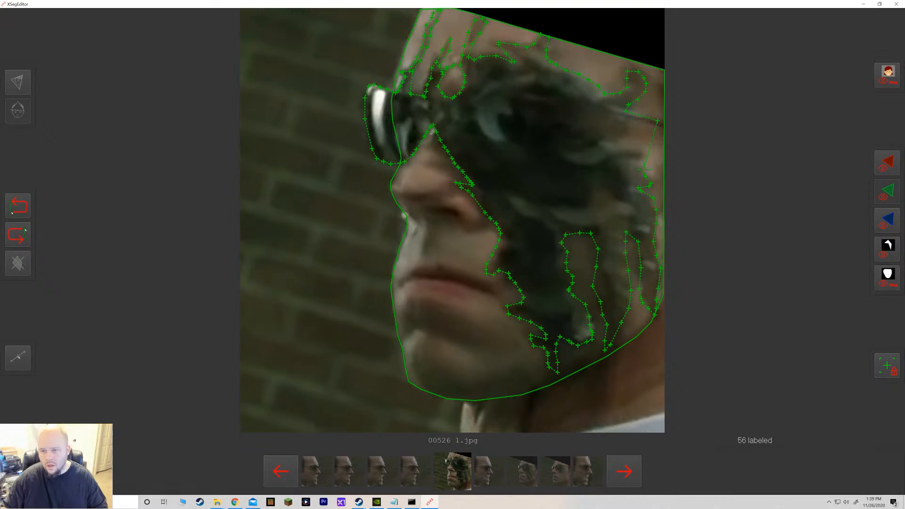
{"action": "left_click", "coordinate": [627, 132]}
{"action": "left_click", "coordinate": [633, 123]}
{"action": "left_click", "coordinate": [631, 119]}
{"action": "left_click", "coordinate": [645, 120]}
{"action": "left_click", "coordinate": [662, 125]}
{"action": "right_click", "coordinate": [658, 122]}
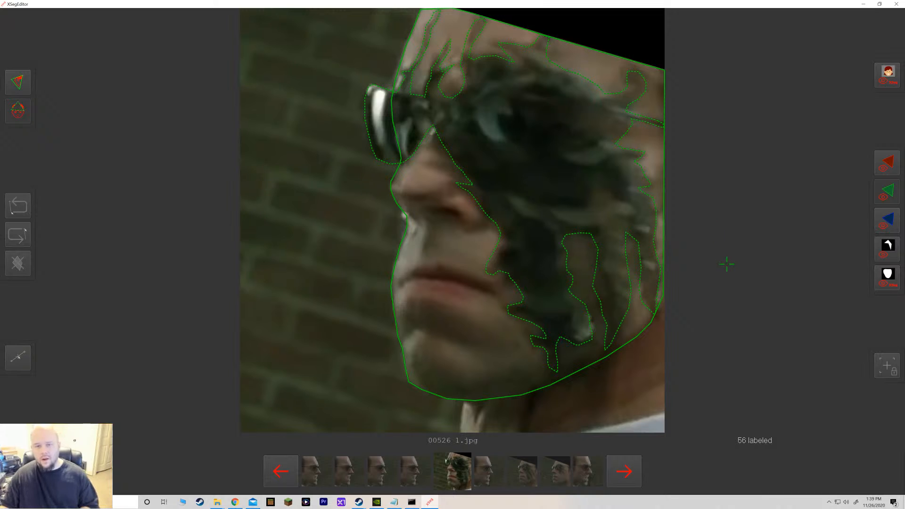
Reopen the exclude polygon and shift one vertex near the cheek slightly downward.
{"action": "left_click", "coordinate": [495, 263]}
{"action": "left_click_drag", "start_coordinate": [501, 242], "coordinate": [499, 257]}
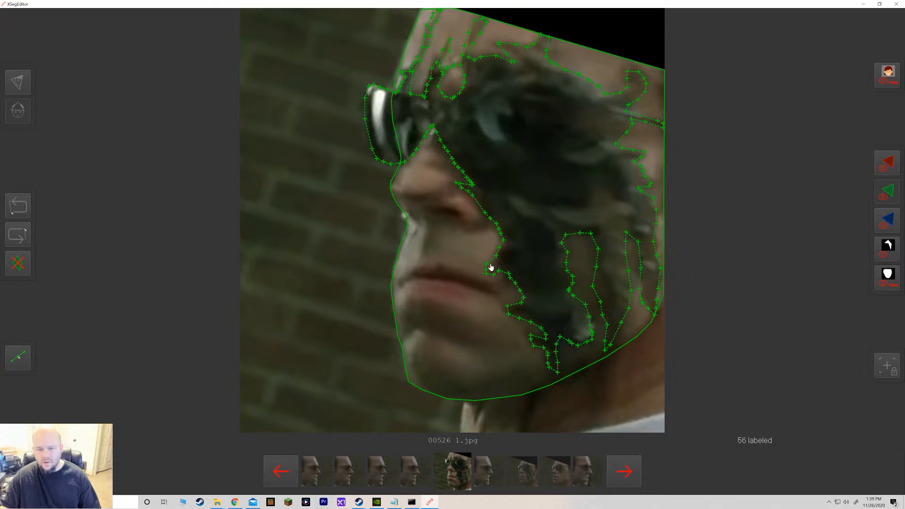
{"action": "left_click", "coordinate": [752, 335]}
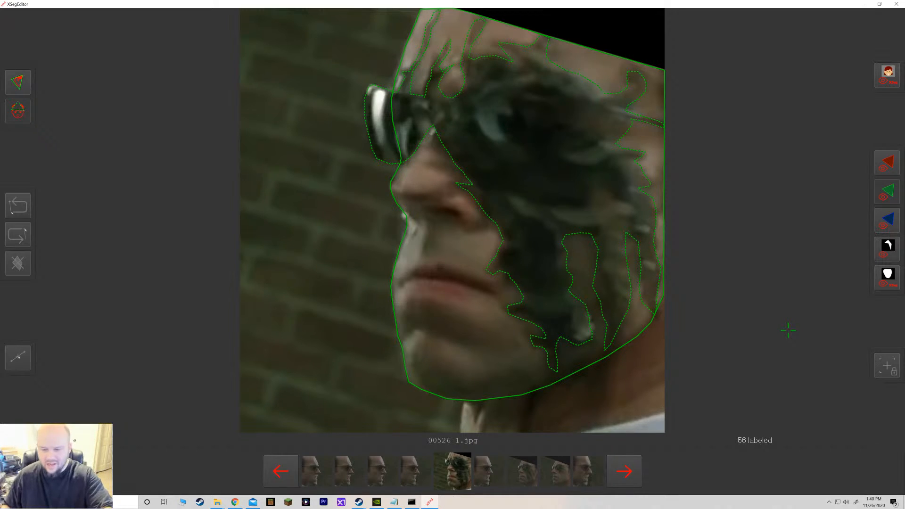
Save the mask and page forward through the data_dst frames to frame 00530.
{"action": "left_click", "coordinate": [627, 480]}
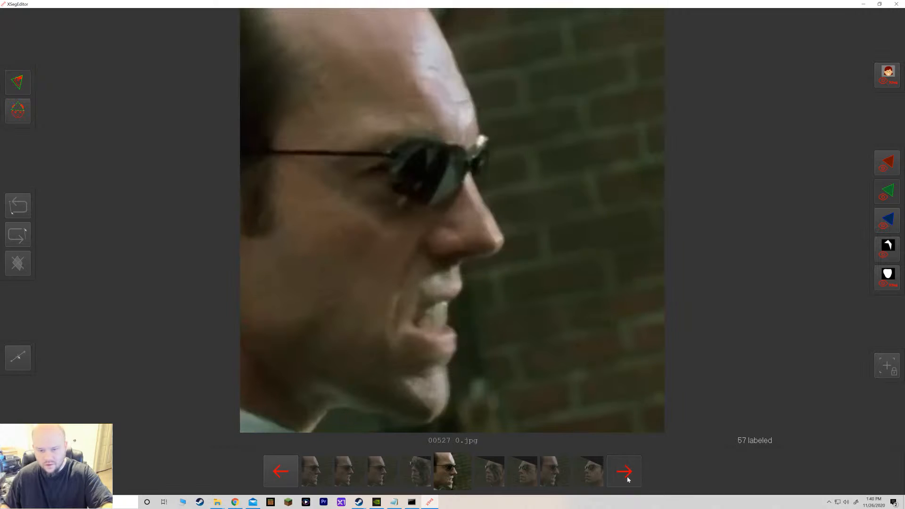
{"action": "left_click", "coordinate": [628, 479]}
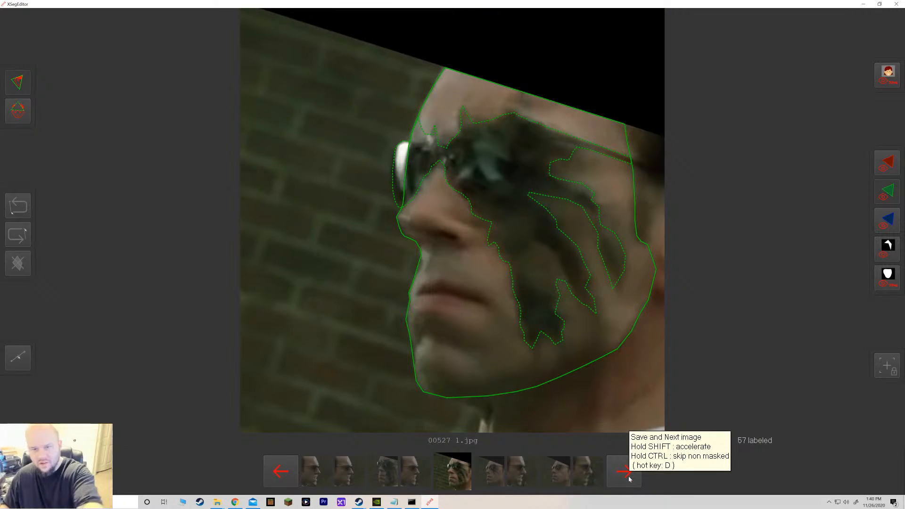
{"action": "left_click", "coordinate": [627, 476]}
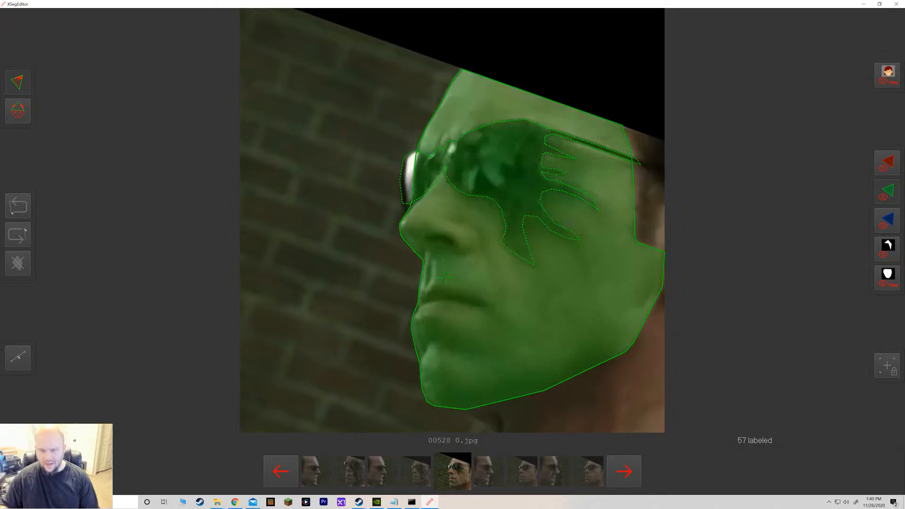
{"action": "left_click", "coordinate": [625, 471]}
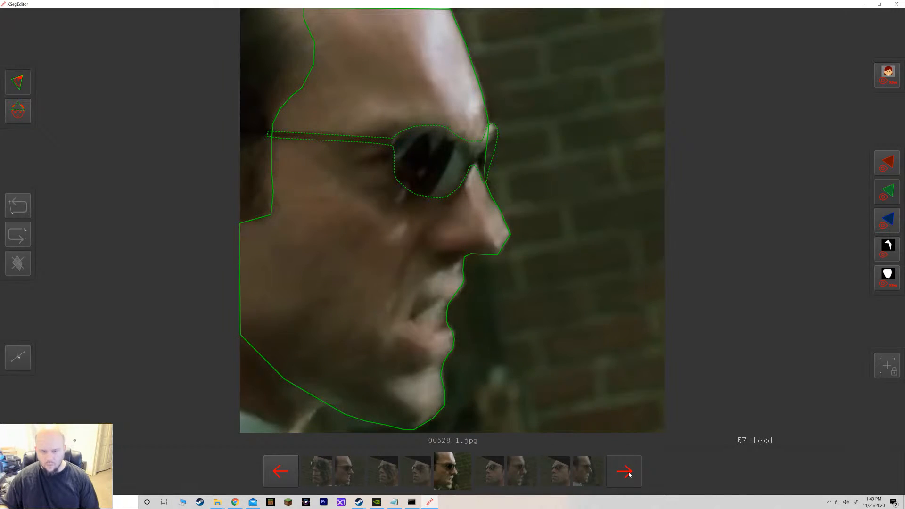
{"action": "left_click", "coordinate": [624, 472]}
{"action": "left_click", "coordinate": [624, 471]}
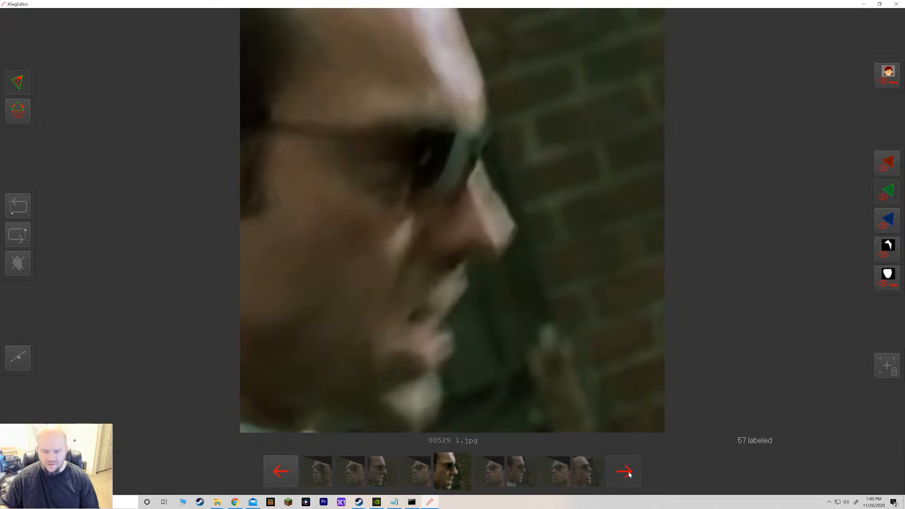
{"action": "left_click", "coordinate": [624, 472]}
{"action": "left_click", "coordinate": [625, 471]}
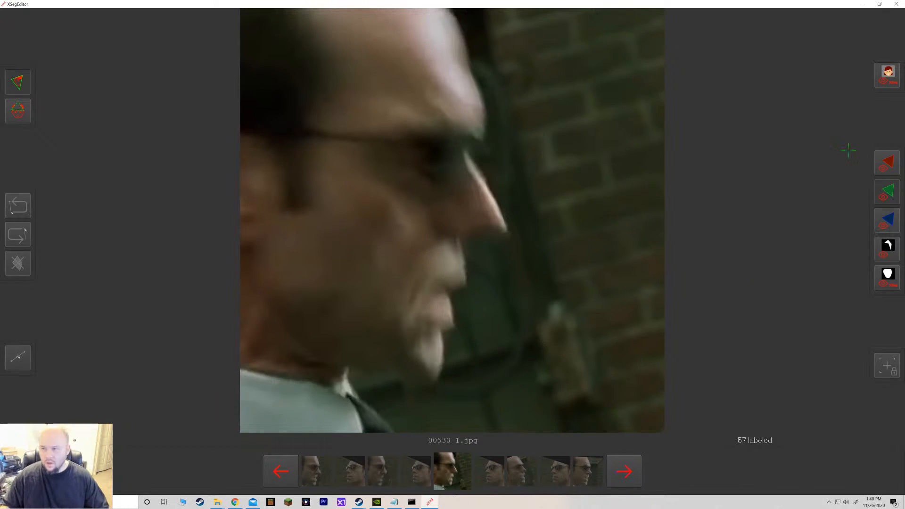
Toggle the mask overlay view on frame 00530 to compare the masked face with the original image.
{"action": "left_click", "coordinate": [883, 83]}
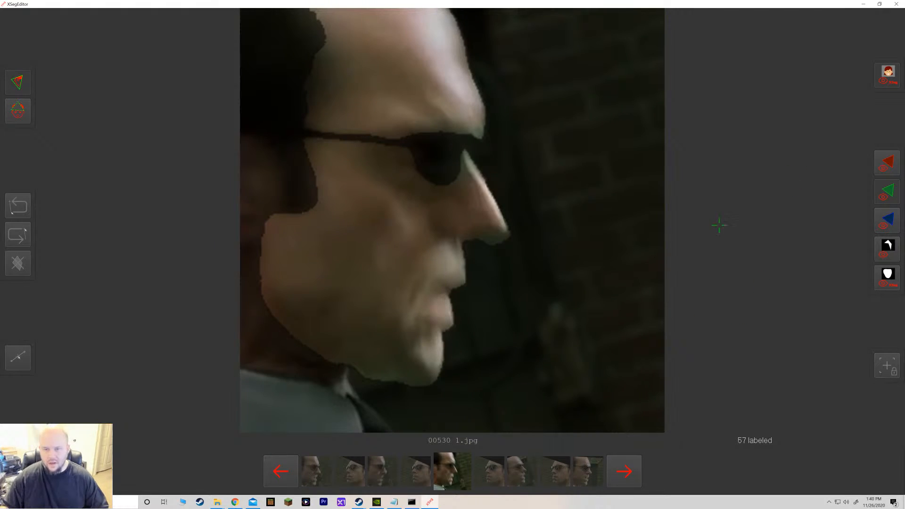
{"action": "left_click", "coordinate": [882, 83]}
{"action": "left_click", "coordinate": [267, 324]}
{"action": "left_click", "coordinate": [301, 354]}
{"action": "right_click", "coordinate": [323, 368]}
{"action": "left_click", "coordinate": [884, 83]}
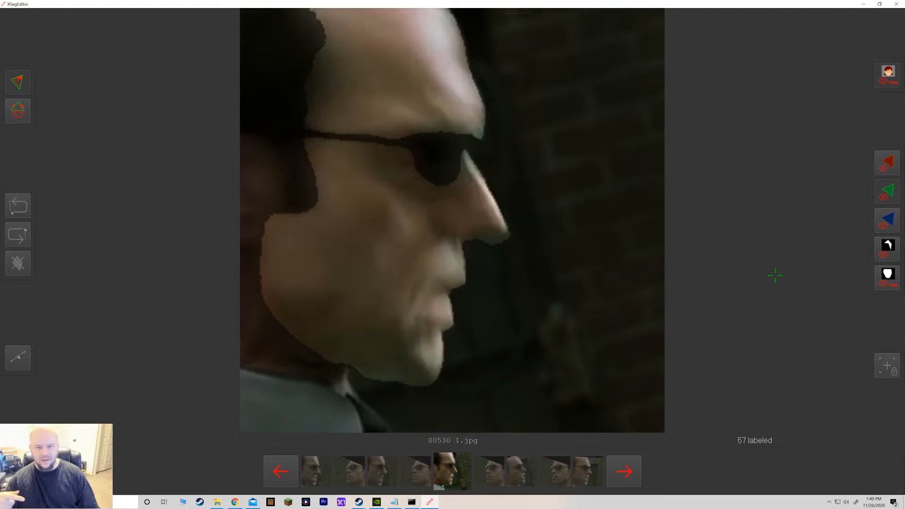
Switch to File Explorer to view the DFL - Agent Smith batch files, then minimize it.
{"action": "left_click", "coordinate": [216, 503]}
{"action": "left_click", "coordinate": [178, 469]}
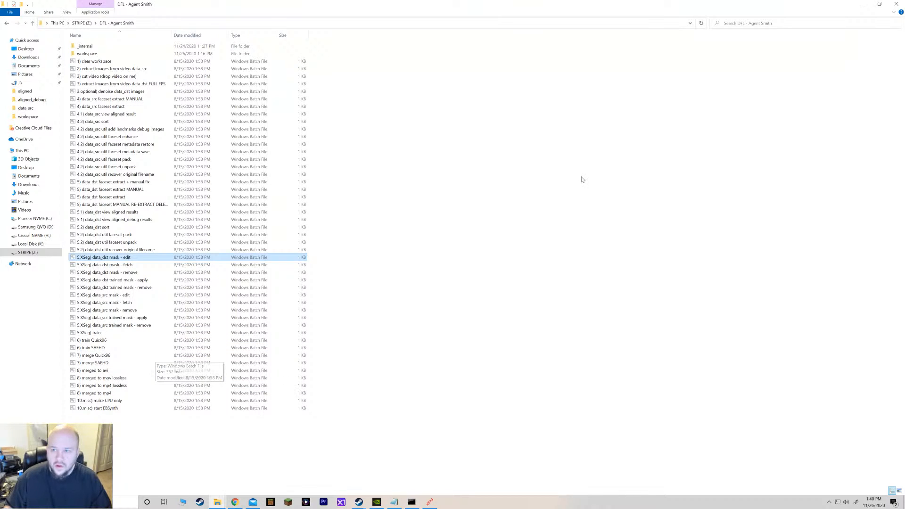
{"action": "left_click", "coordinate": [863, 4]}
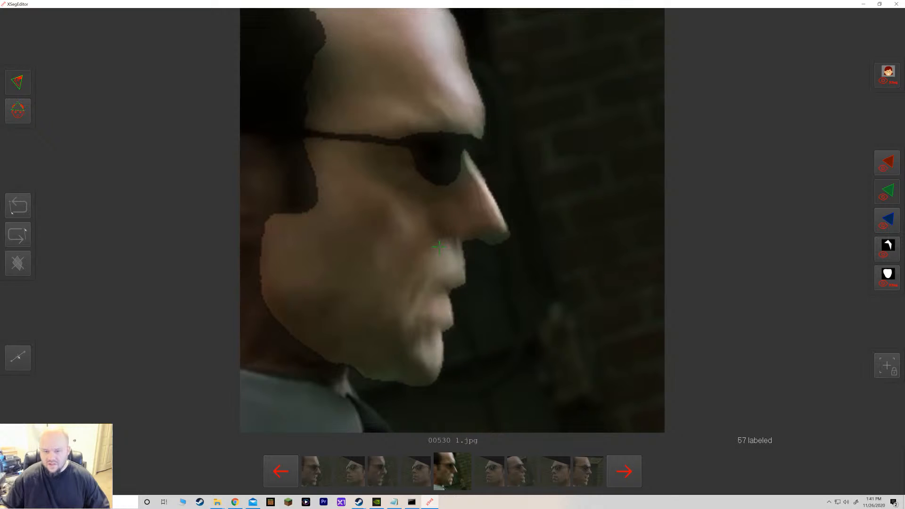
Switch the mask overlay on and off again on frame 00530 to inspect the mask edges.
{"action": "key", "text": "grave"}
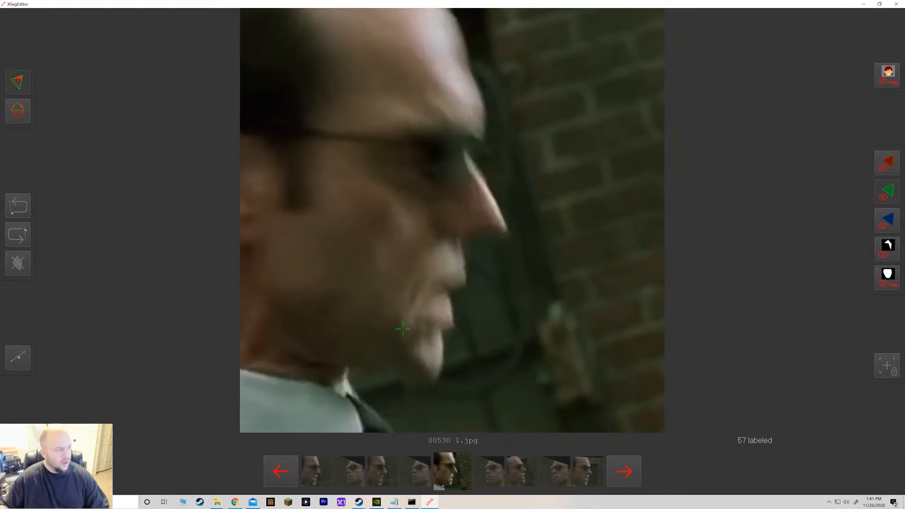
{"action": "left_click", "coordinate": [899, 82]}
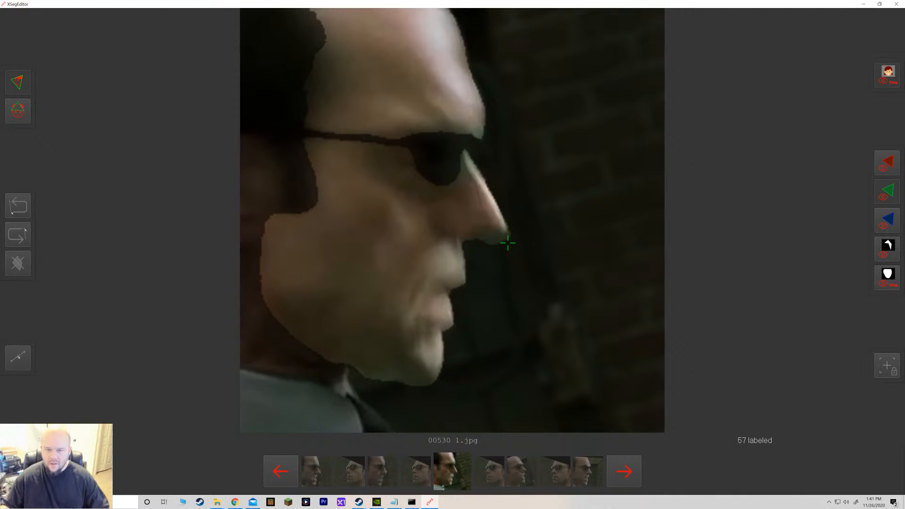
{"action": "left_click", "coordinate": [881, 83]}
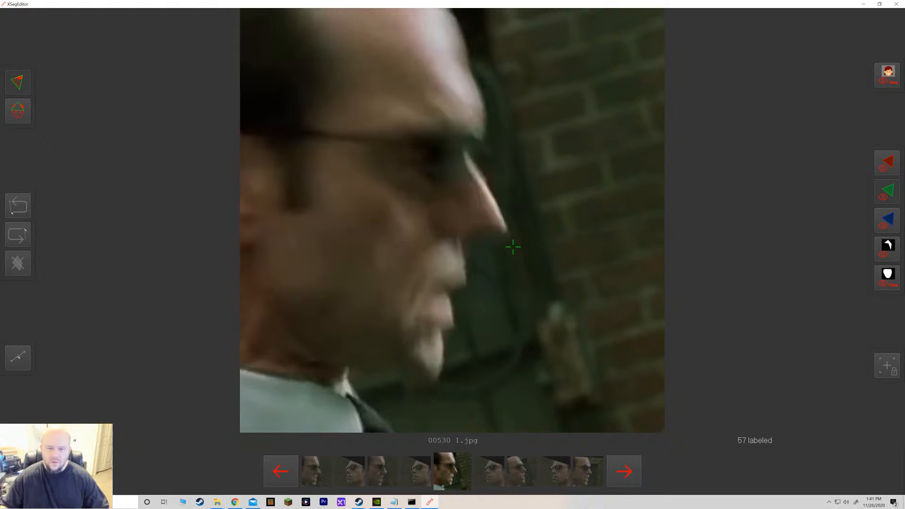
Trace an include polygon on frame 00530 from the back of the neck along the jaw, chin, lips and nose up the forehead.
{"action": "left_click", "coordinate": [260, 297]}
{"action": "left_click", "coordinate": [273, 328]}
{"action": "left_click", "coordinate": [288, 351]}
{"action": "left_click", "coordinate": [300, 358]}
{"action": "left_click", "coordinate": [332, 365]}
{"action": "left_click", "coordinate": [364, 369]}
{"action": "left_click", "coordinate": [379, 372]}
{"action": "left_click", "coordinate": [393, 378]}
{"action": "left_click", "coordinate": [406, 383]}
{"action": "left_click", "coordinate": [427, 384]}
{"action": "left_click", "coordinate": [434, 381]}
{"action": "left_click", "coordinate": [440, 373]}
{"action": "left_click", "coordinate": [444, 361]}
{"action": "left_click", "coordinate": [443, 352]}
{"action": "left_click", "coordinate": [440, 338]}
{"action": "left_click", "coordinate": [446, 328]}
{"action": "left_click", "coordinate": [452, 325]}
{"action": "left_click", "coordinate": [452, 315]}
{"action": "left_click", "coordinate": [451, 302]}
{"action": "left_click", "coordinate": [449, 293]}
{"action": "left_click", "coordinate": [455, 289]}
{"action": "left_click", "coordinate": [465, 285]}
{"action": "left_click", "coordinate": [467, 282]}
{"action": "left_click", "coordinate": [461, 251]}
{"action": "left_click", "coordinate": [460, 243]}
{"action": "left_click", "coordinate": [469, 239]}
{"action": "left_click", "coordinate": [481, 235]}
{"action": "left_click", "coordinate": [491, 234]}
{"action": "left_click", "coordinate": [498, 233]}
{"action": "left_click", "coordinate": [502, 231]}
{"action": "left_click", "coordinate": [506, 226]}
{"action": "left_click", "coordinate": [505, 220]}
{"action": "left_click", "coordinate": [500, 212]}
{"action": "left_click", "coordinate": [491, 189]}
{"action": "left_click", "coordinate": [484, 179]}
{"action": "left_click", "coordinate": [481, 173]}
{"action": "left_click", "coordinate": [479, 166]}
{"action": "left_click", "coordinate": [479, 162]}
{"action": "left_click", "coordinate": [481, 146]}
{"action": "left_click", "coordinate": [484, 133]}
{"action": "left_click", "coordinate": [486, 119]}
{"action": "left_click", "coordinate": [484, 110]}
{"action": "left_click", "coordinate": [476, 88]}
{"action": "left_click", "coordinate": [466, 62]}
{"action": "left_click", "coordinate": [460, 28]}
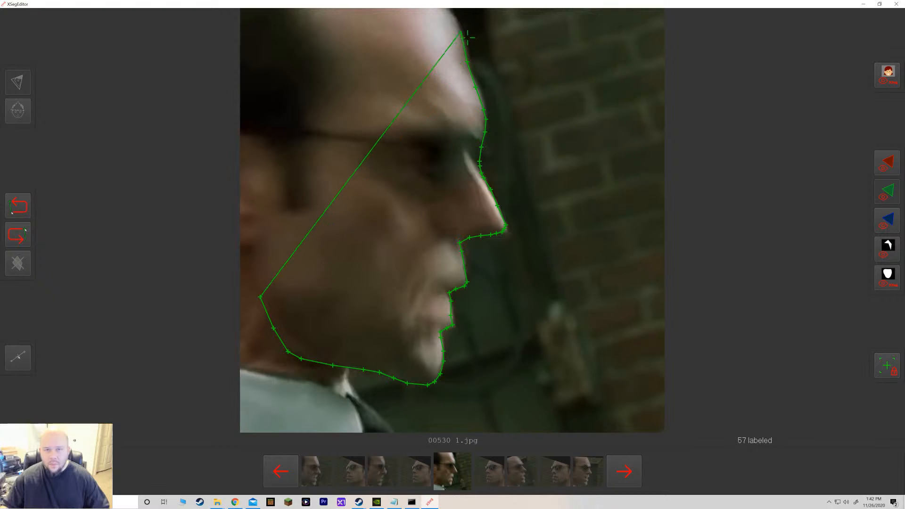
Complete the include polygon across the top and back of the head, close it, and nudge a point near the mouth.
{"action": "left_click", "coordinate": [452, 14]}
{"action": "left_click", "coordinate": [429, 10]}
{"action": "left_click", "coordinate": [309, 10]}
{"action": "left_click", "coordinate": [316, 27]}
{"action": "left_click", "coordinate": [321, 39]}
{"action": "left_click", "coordinate": [327, 49]}
{"action": "left_click", "coordinate": [332, 64]}
{"action": "left_click", "coordinate": [334, 77]}
{"action": "left_click", "coordinate": [331, 93]}
{"action": "left_click", "coordinate": [320, 107]}
{"action": "left_click", "coordinate": [306, 129]}
{"action": "left_click", "coordinate": [306, 146]}
{"action": "left_click", "coordinate": [306, 177]}
{"action": "left_click", "coordinate": [307, 187]}
{"action": "left_click", "coordinate": [312, 204]}
{"action": "left_click", "coordinate": [302, 209]}
{"action": "left_click", "coordinate": [289, 210]}
{"action": "left_click", "coordinate": [281, 215]}
{"action": "left_click", "coordinate": [275, 217]}
{"action": "left_click", "coordinate": [260, 298]}
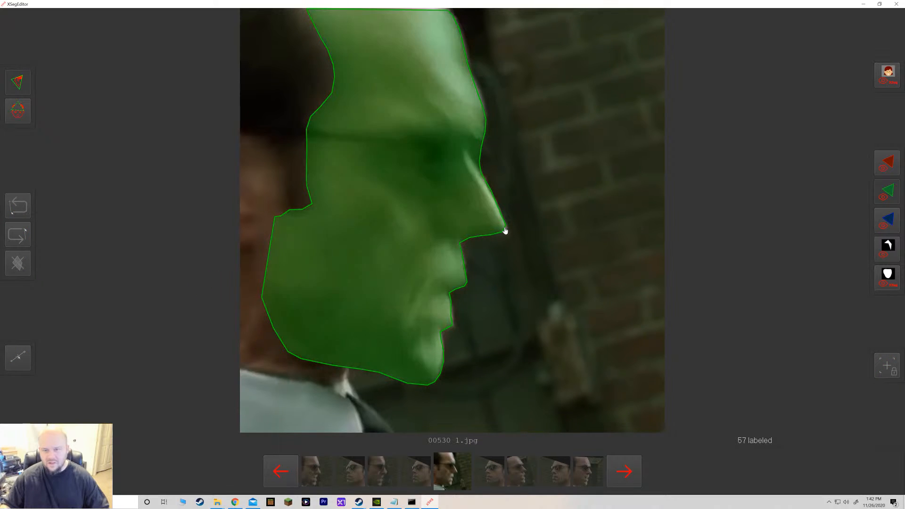
{"action": "left_click", "coordinate": [498, 235]}
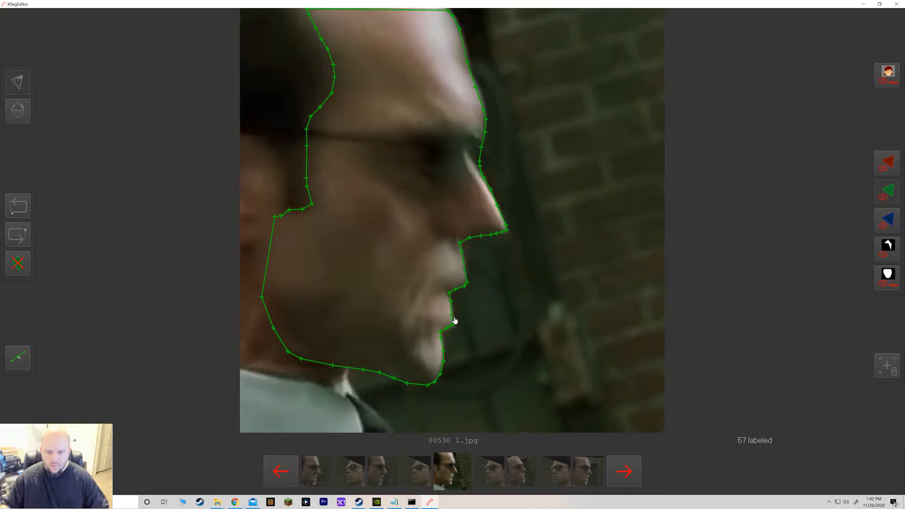
{"action": "left_click_drag", "start_coordinate": [449, 292], "coordinate": [447, 292]}
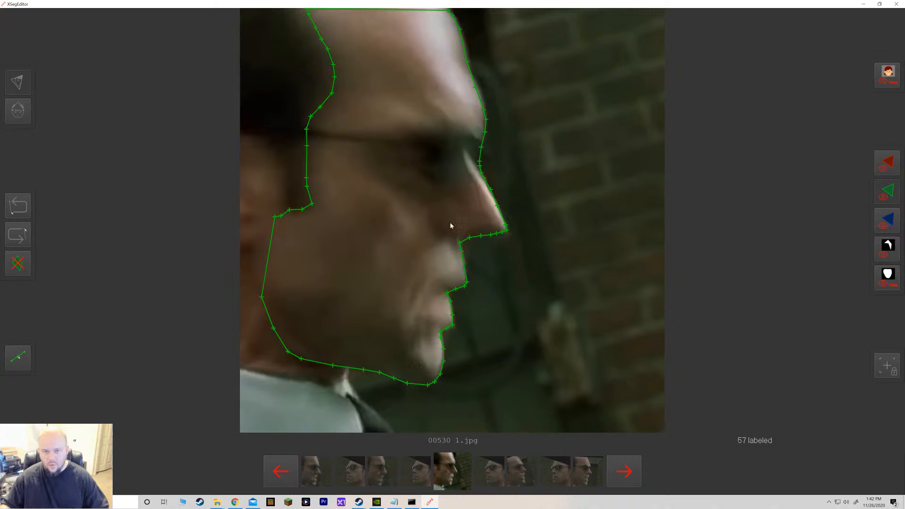
{"action": "key", "text": "e"}
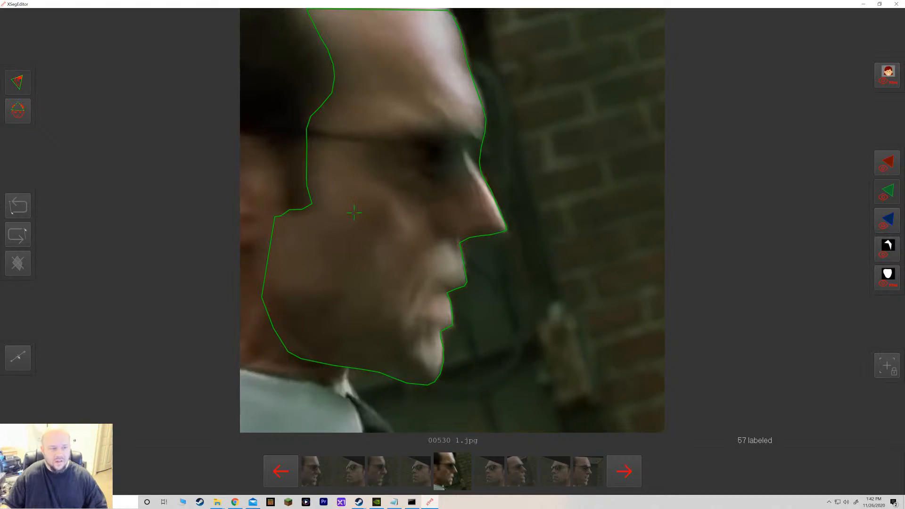
Start an exclude polygon tracing the lower edge of the sunglasses from the temple toward the nose bridge.
{"action": "left_click", "coordinate": [20, 112]}
{"action": "left_click", "coordinate": [326, 138]}
{"action": "left_click", "coordinate": [359, 142]}
{"action": "left_click", "coordinate": [384, 146]}
{"action": "left_click", "coordinate": [400, 147]}
{"action": "left_click", "coordinate": [407, 150]}
{"action": "left_click", "coordinate": [417, 162]}
{"action": "left_click", "coordinate": [422, 168]}
{"action": "left_click", "coordinate": [425, 175]}
{"action": "left_click", "coordinate": [430, 179]}
{"action": "left_click", "coordinate": [445, 181]}
{"action": "left_click", "coordinate": [453, 176]}
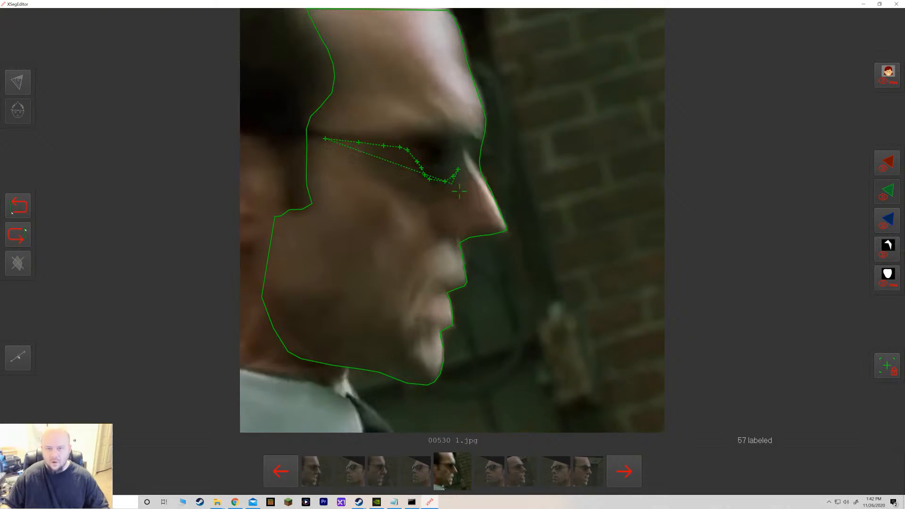
Undo the last two exclude points and continue the outline around the front lens edge.
{"action": "key", "text": "ctrl+z"}
{"action": "key", "text": "ctrl+z"}
{"action": "left_click", "coordinate": [457, 182]}
{"action": "left_click", "coordinate": [462, 179]}
{"action": "left_click", "coordinate": [467, 170]}
{"action": "left_click", "coordinate": [468, 165]}
{"action": "left_click", "coordinate": [468, 155]}
{"action": "left_click", "coordinate": [475, 164]}
{"action": "left_click", "coordinate": [480, 172]}
{"action": "left_click", "coordinate": [485, 168]}
{"action": "left_click", "coordinate": [489, 155]}
{"action": "left_click", "coordinate": [489, 142]}
{"action": "left_click", "coordinate": [488, 138]}
{"action": "left_click", "coordinate": [477, 140]}
{"action": "left_click", "coordinate": [473, 138]}
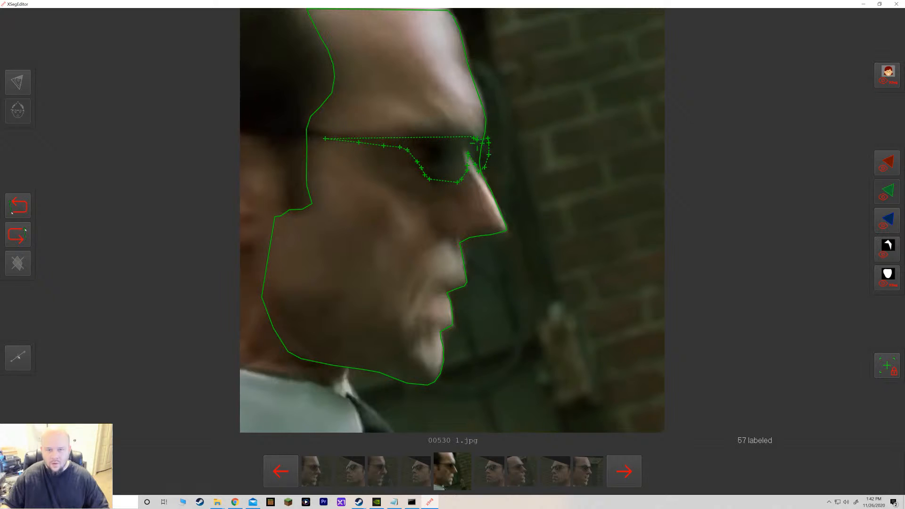
Undo five exclude points, then trace the top edge of the sunglasses back to the temple and close the exclude polygon.
{"action": "key", "text": "ctrl+z"}
{"action": "key", "text": "ctrl+z"}
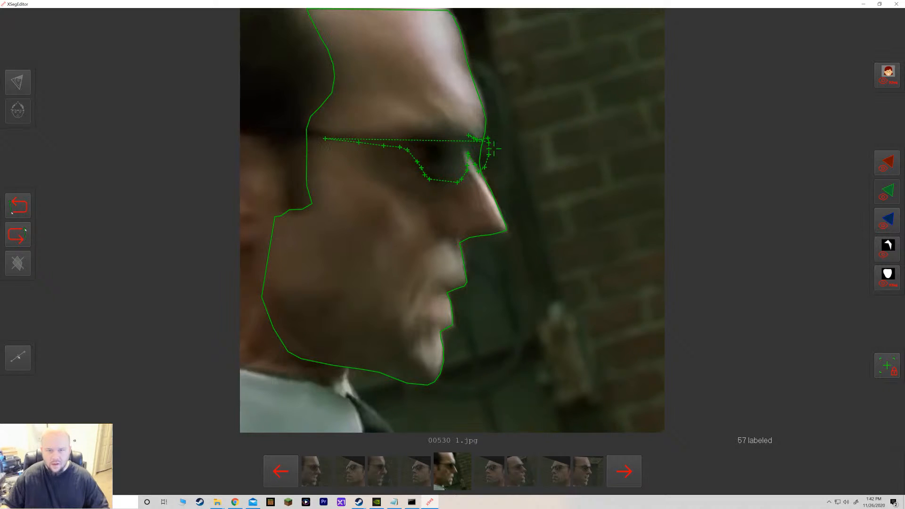
{"action": "key", "text": "ctrl+z"}
{"action": "key", "text": "ctrl+z"}
{"action": "key", "text": "ctrl+z"}
{"action": "left_click", "coordinate": [488, 138]}
{"action": "left_click", "coordinate": [488, 133]}
{"action": "left_click", "coordinate": [485, 134]}
{"action": "left_click", "coordinate": [482, 137]}
{"action": "left_click", "coordinate": [479, 140]}
{"action": "left_click", "coordinate": [475, 137]}
{"action": "left_click", "coordinate": [470, 136]}
{"action": "left_click", "coordinate": [461, 136]}
{"action": "left_click", "coordinate": [452, 134]}
{"action": "left_click", "coordinate": [442, 131]}
{"action": "left_click", "coordinate": [431, 135]}
{"action": "left_click", "coordinate": [420, 138]}
{"action": "left_click", "coordinate": [411, 140]}
{"action": "left_click", "coordinate": [399, 140]}
{"action": "left_click", "coordinate": [303, 129]}
{"action": "left_click", "coordinate": [302, 134]}
{"action": "left_click", "coordinate": [326, 139]}
{"action": "left_click", "coordinate": [328, 141]}
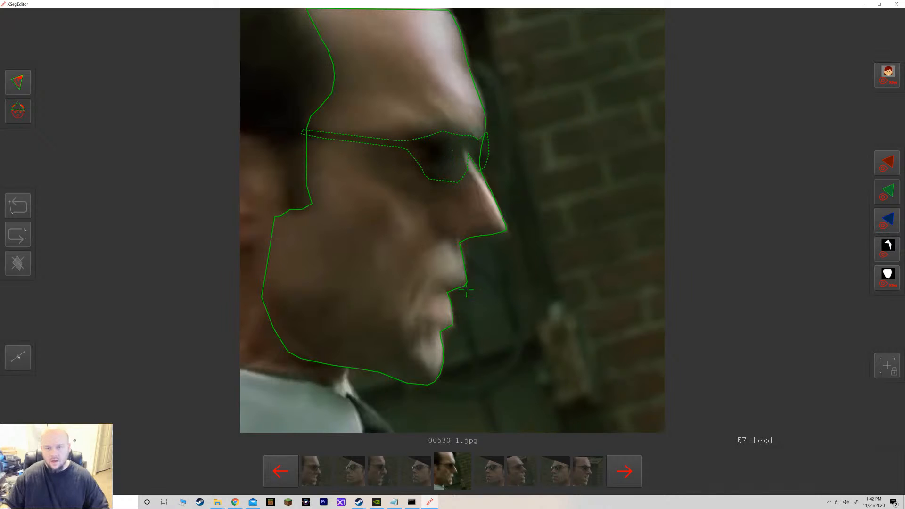
Move to the next frame, 00531, and toggle the mask overlay on and off.
{"action": "left_click", "coordinate": [611, 480]}
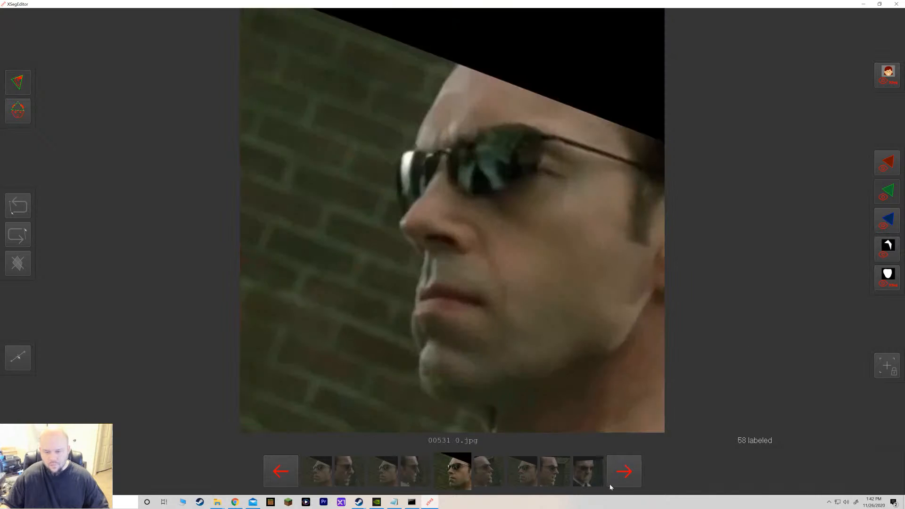
{"action": "left_click", "coordinate": [886, 82]}
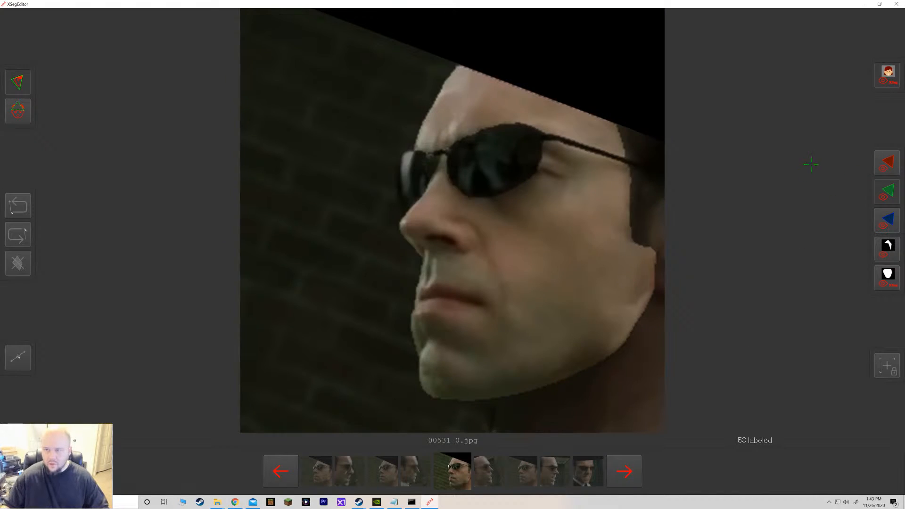
{"action": "left_click", "coordinate": [885, 81]}
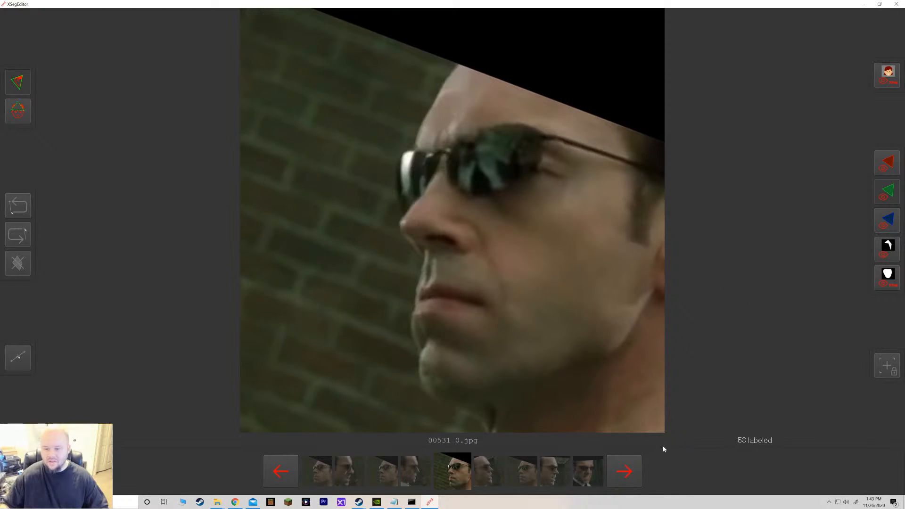
Page forward through the data_dst frames to frame 00633.
{"action": "left_click", "coordinate": [635, 473]}
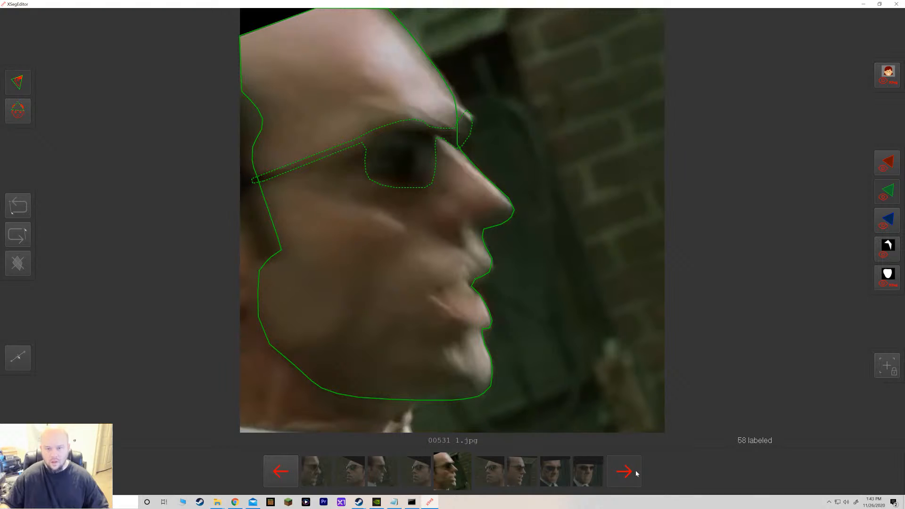
{"action": "left_click", "coordinate": [635, 472]}
{"action": "left_click", "coordinate": [635, 473]}
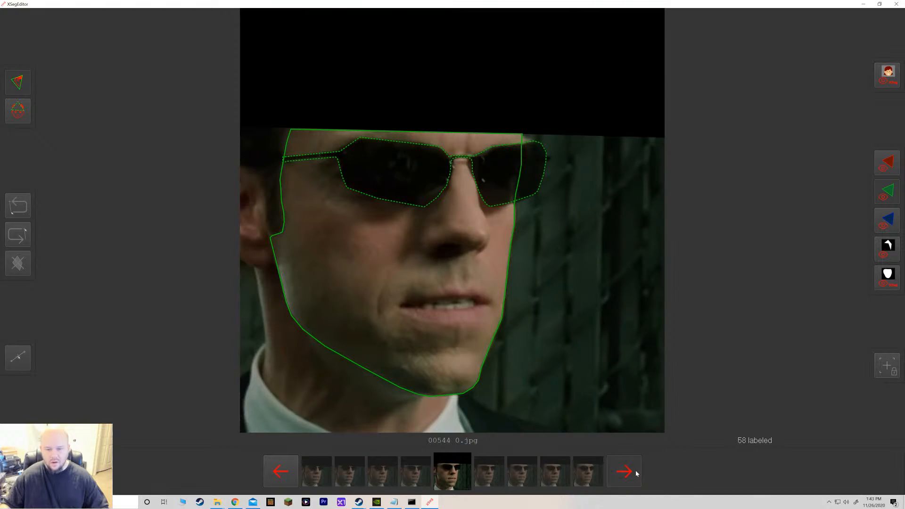
{"action": "left_click", "coordinate": [637, 473]}
{"action": "key", "text": "d"}
{"action": "key", "text": "d"}
{"action": "key", "text": "d"}
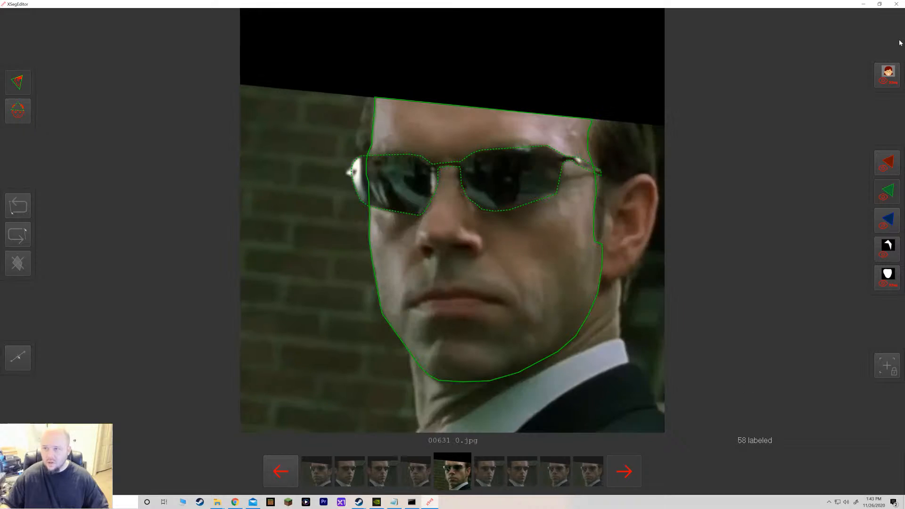
{"action": "key", "text": "d"}
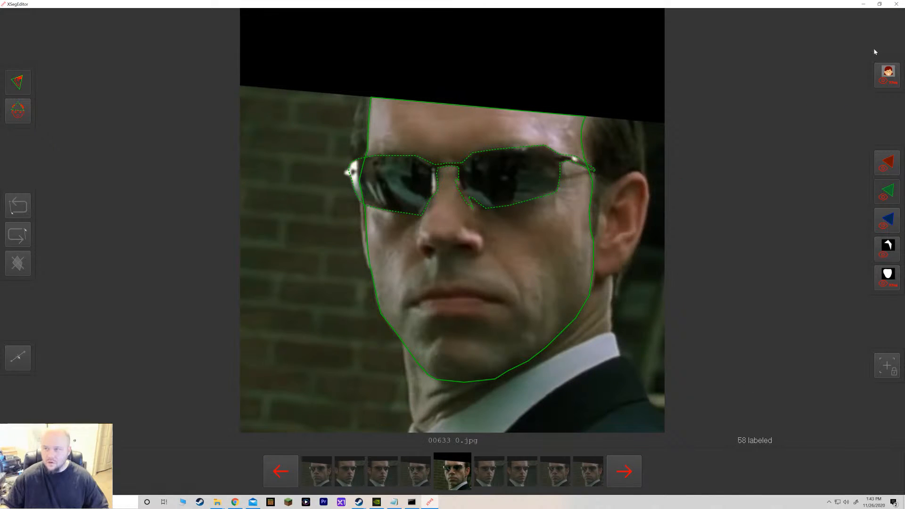
Minimize the XSeg editor, switch to the DFL - Agent Smith folder, and run the 5.XSeg) train batch file.
{"action": "left_click", "coordinate": [896, 3]}
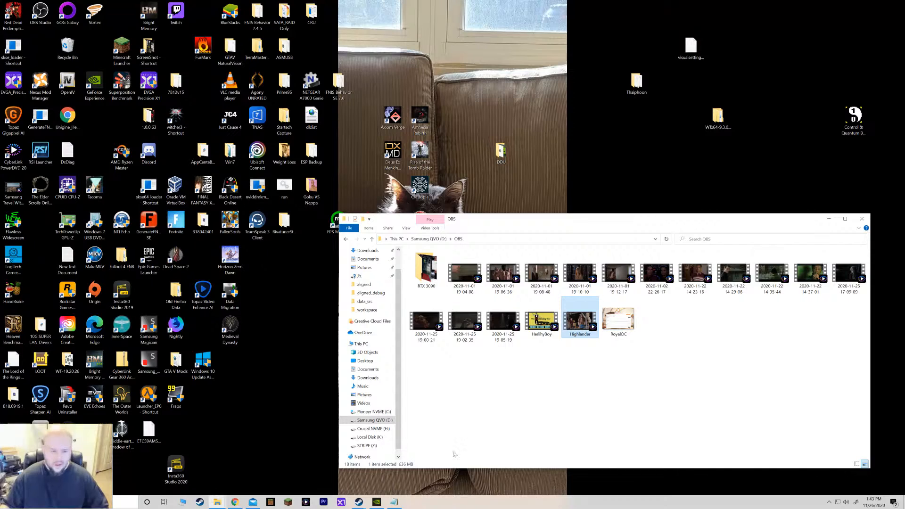
{"action": "left_click", "coordinate": [218, 502]}
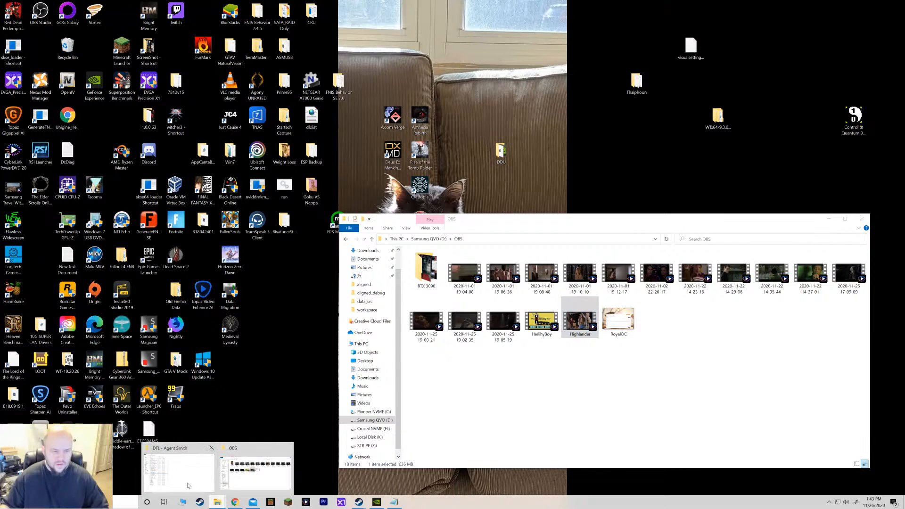
{"action": "left_click", "coordinate": [179, 469]}
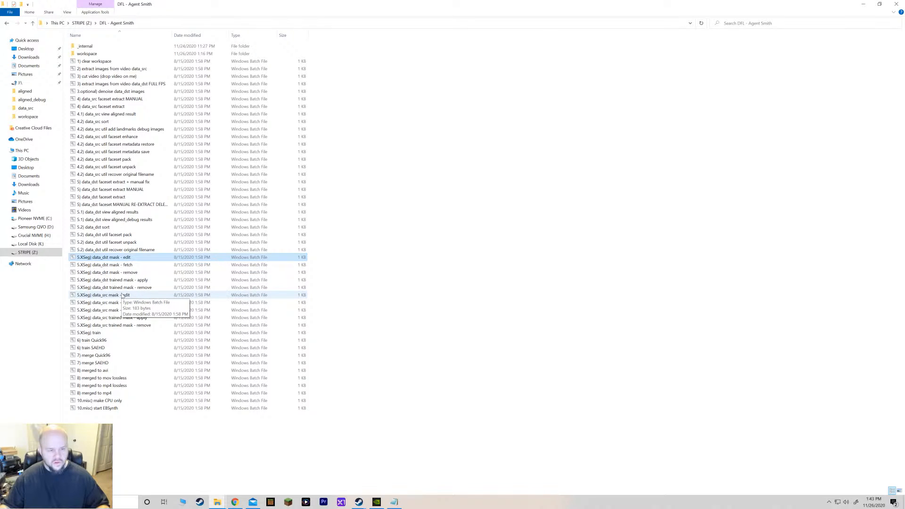
{"action": "double_click", "coordinate": [123, 333]}
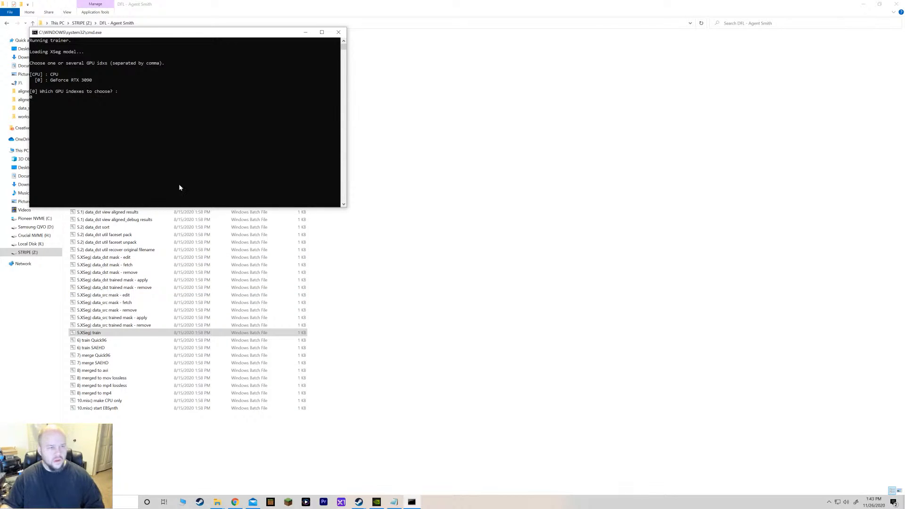
Rearrange the console and Training preview windows, then refresh the preview and cycle to the next preview set.
{"action": "left_click_drag", "start_coordinate": [143, 36], "coordinate": [337, 65]}
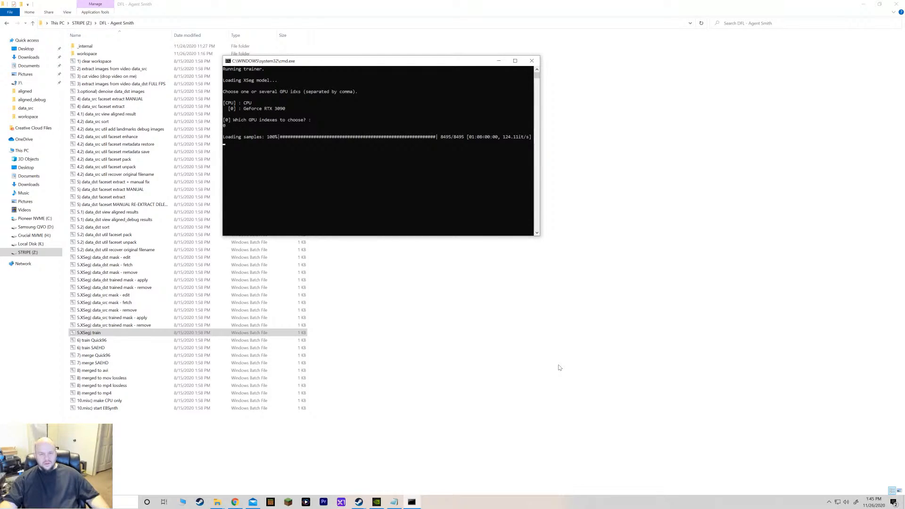
{"action": "left_click_drag", "start_coordinate": [325, 67], "coordinate": [376, 88]}
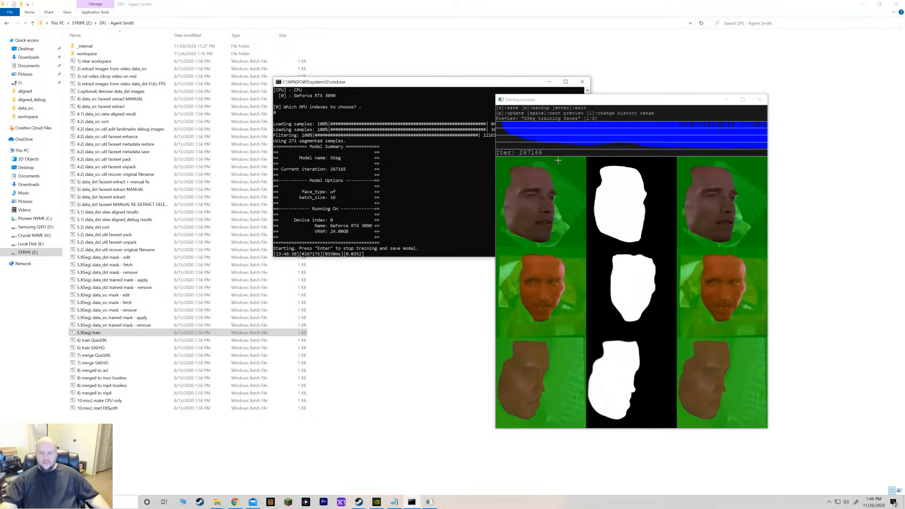
{"action": "left_click_drag", "start_coordinate": [595, 100], "coordinate": [521, 110]}
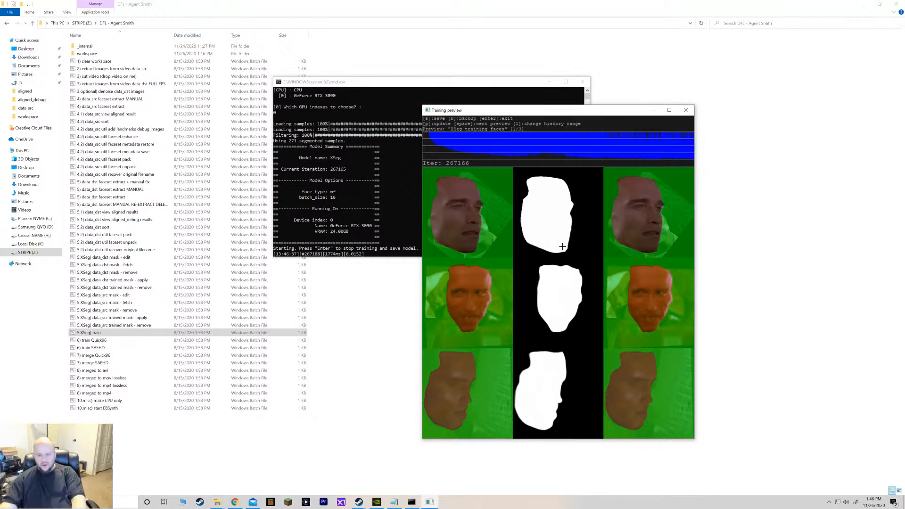
{"action": "key", "text": "p"}
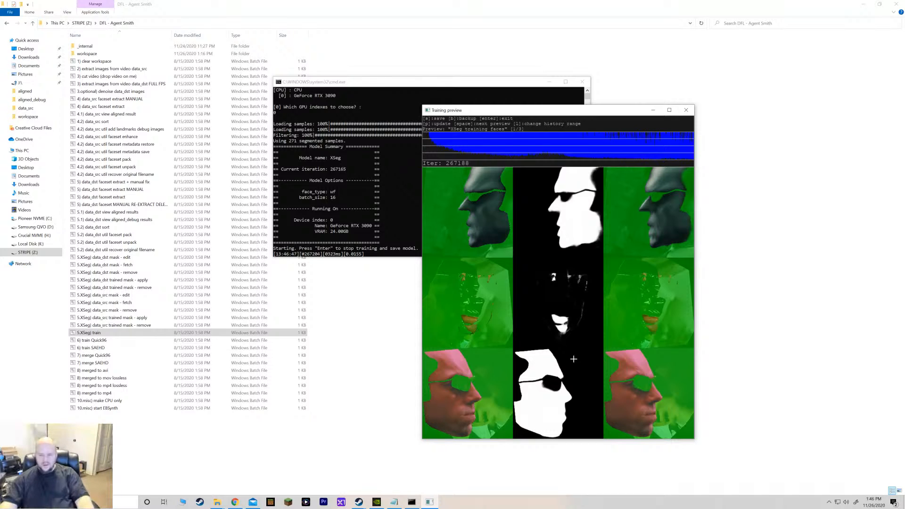
{"action": "key", "text": "space"}
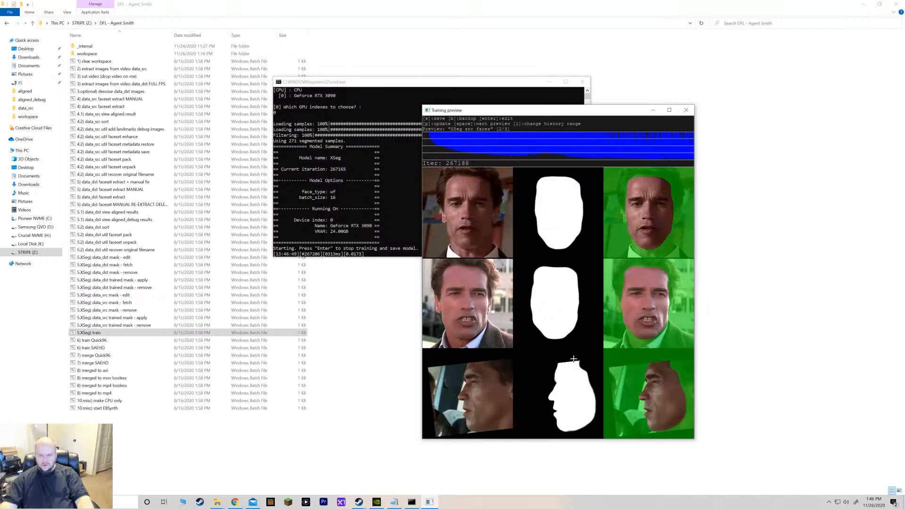